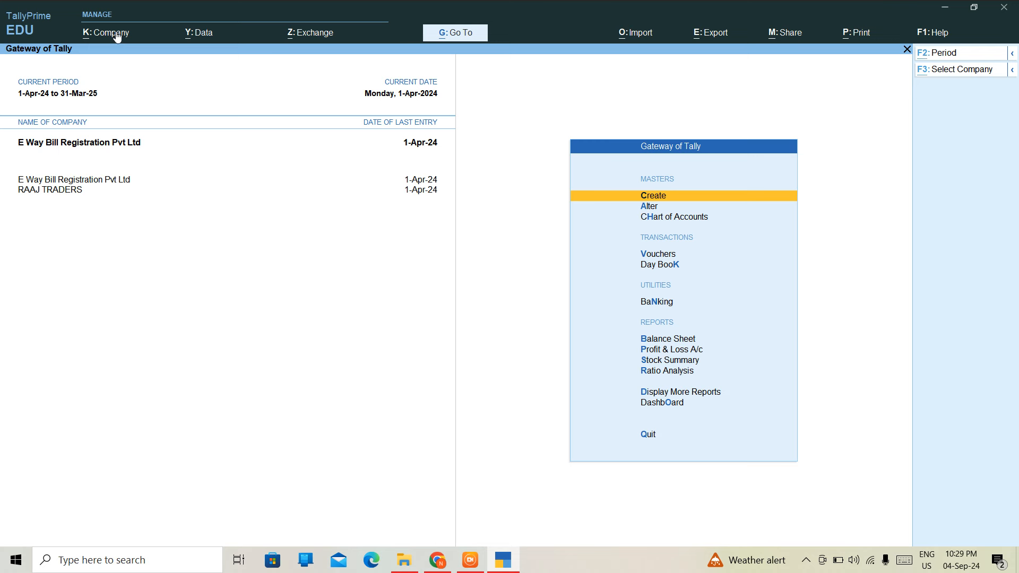
Open the existing company E Way Bill Registration Pvt Ltd for alteration
left_click(117, 36)
key("Down")
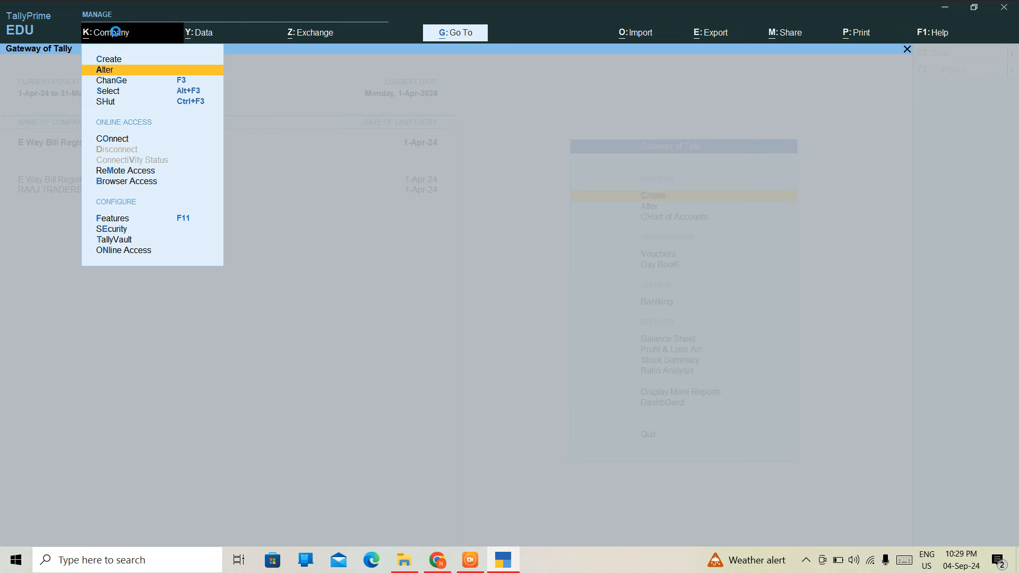
key("Return")
key("Down")
key("Up")
key("Return")
key("Return")
key("Return")
key("Return")
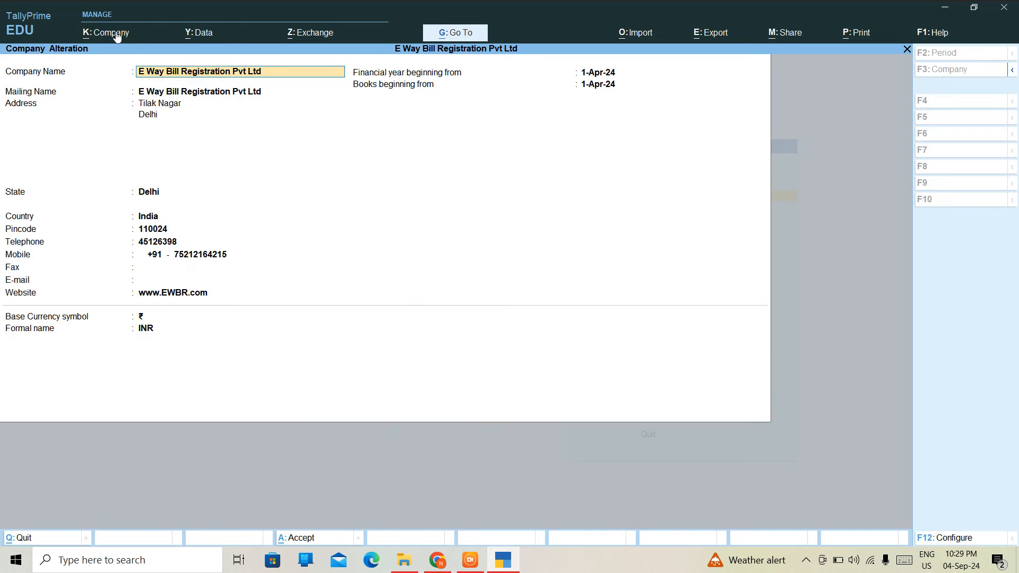
Review the company's mailing, address, contact and base currency details without changing them
key("Return")
key("Return")
key("Return")
key("Return")
key("Return")
key("Return")
key("Return")
key("Return")
key("Return")
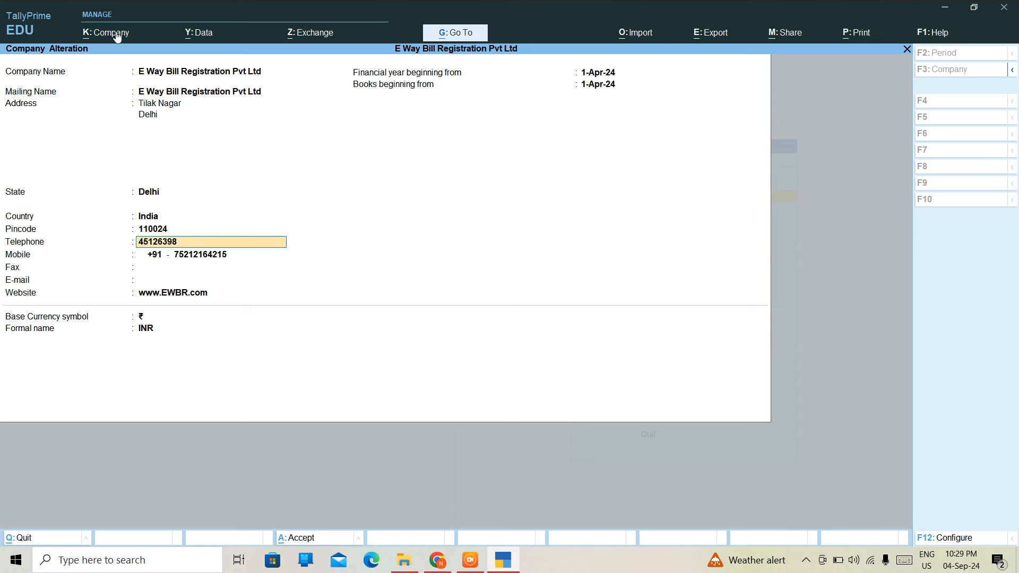
key("Return")
key("Return")
key("Return")
key("Return")
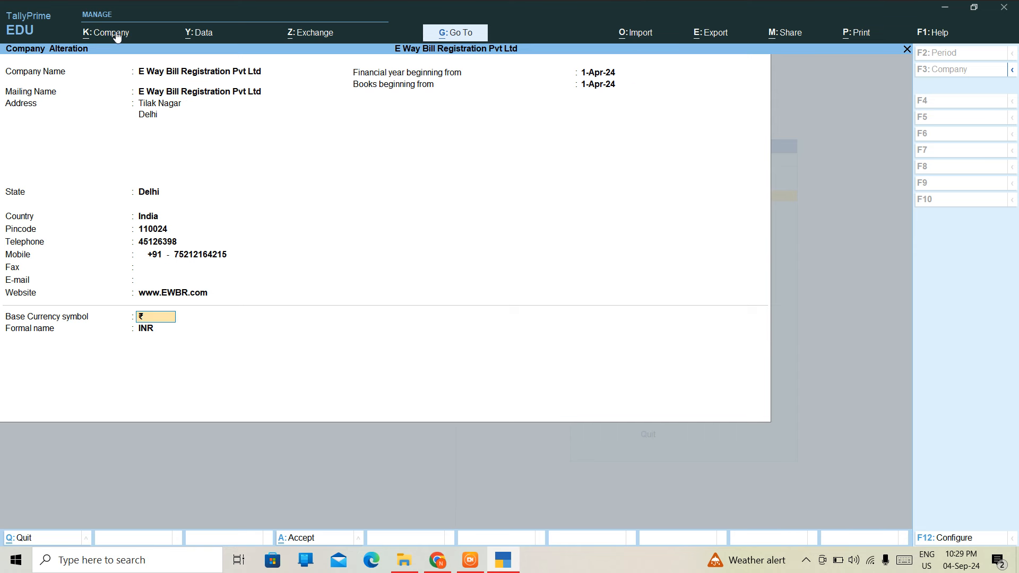
key("Return")
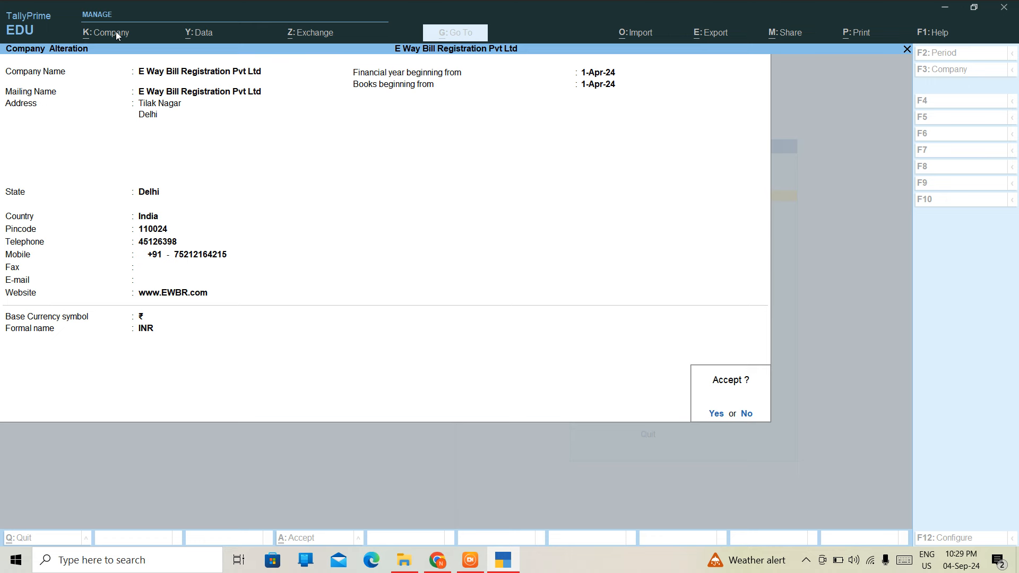
key("Escape")
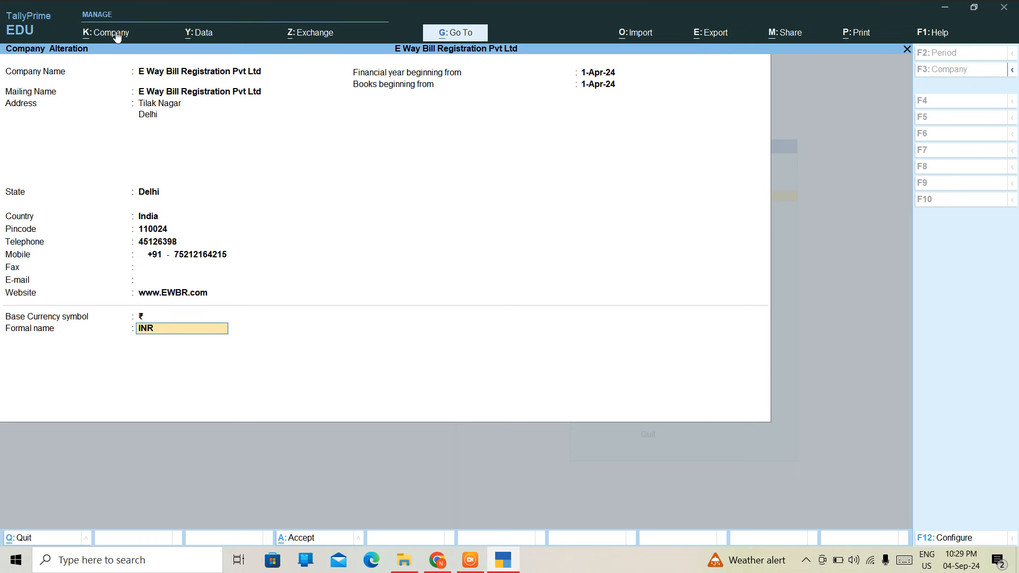
Check the company's configuration options, accept the unaltered company record and return to the Gateway of Tally
key("F12")
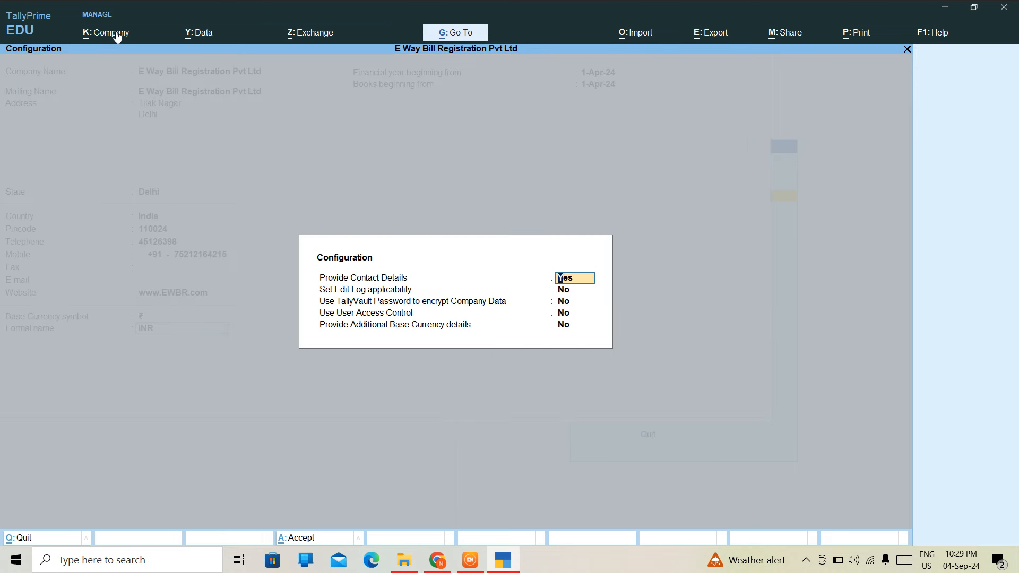
key("Escape")
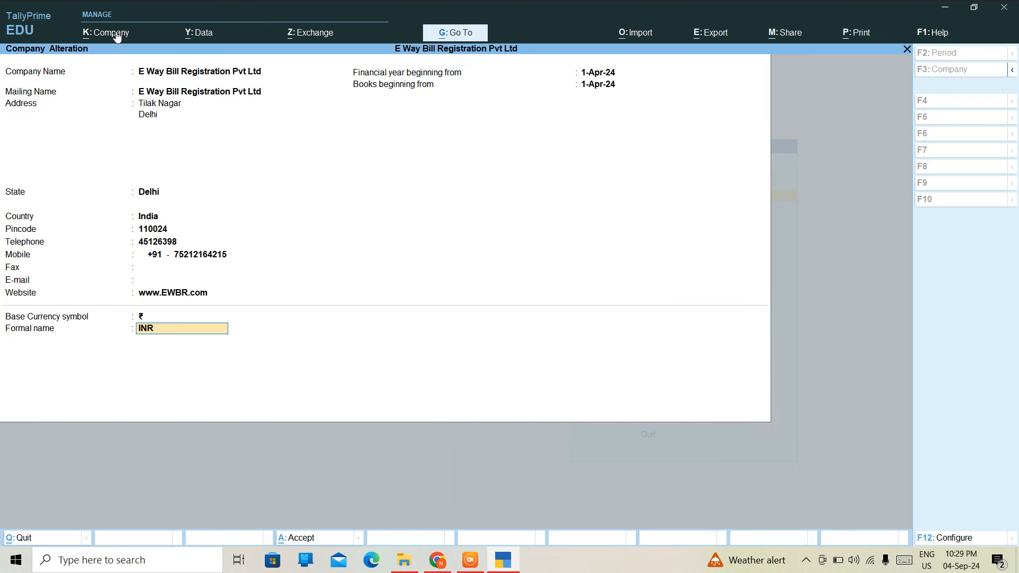
key("Return")
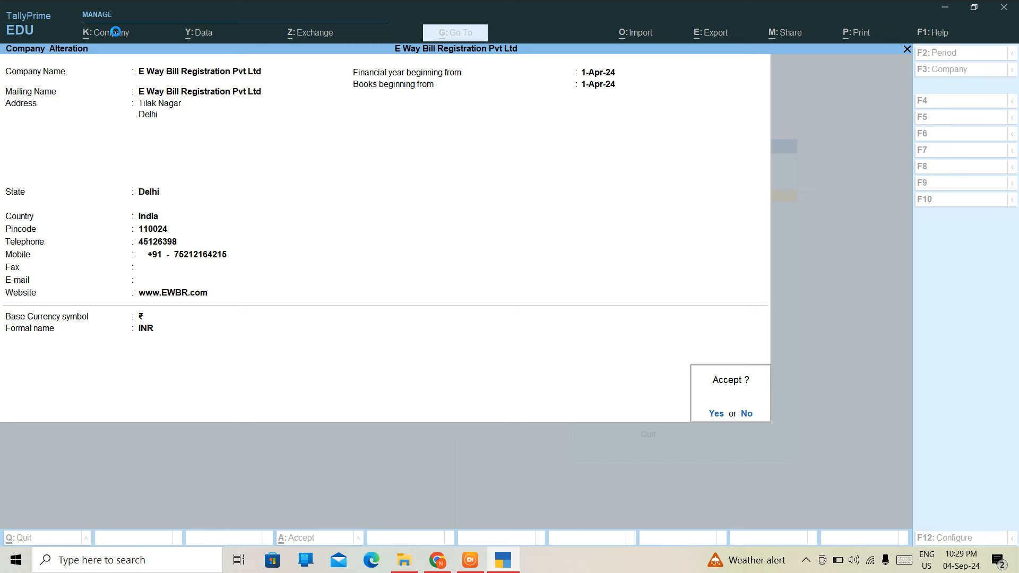
key("Return")
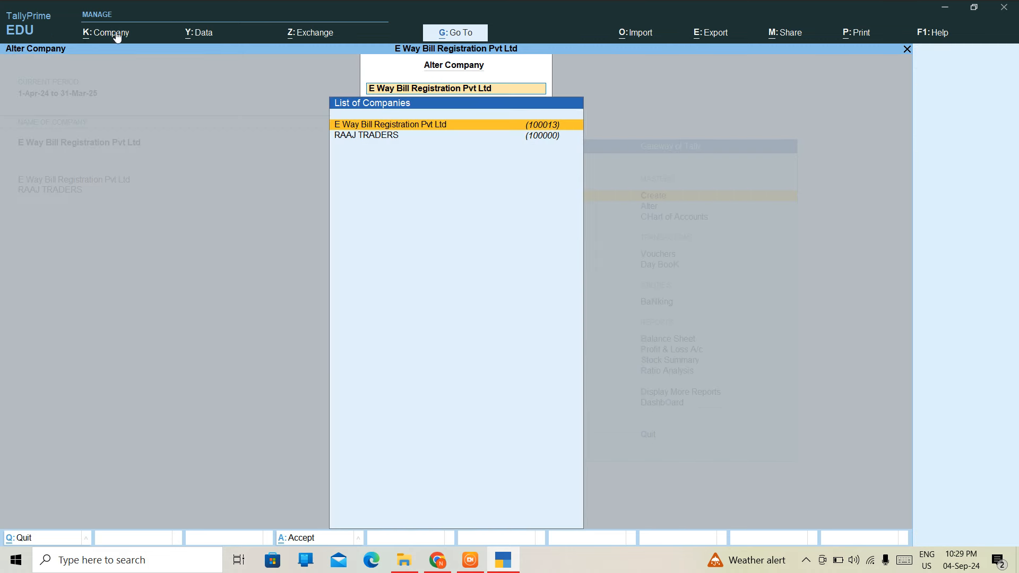
key("Escape")
key("Escape")
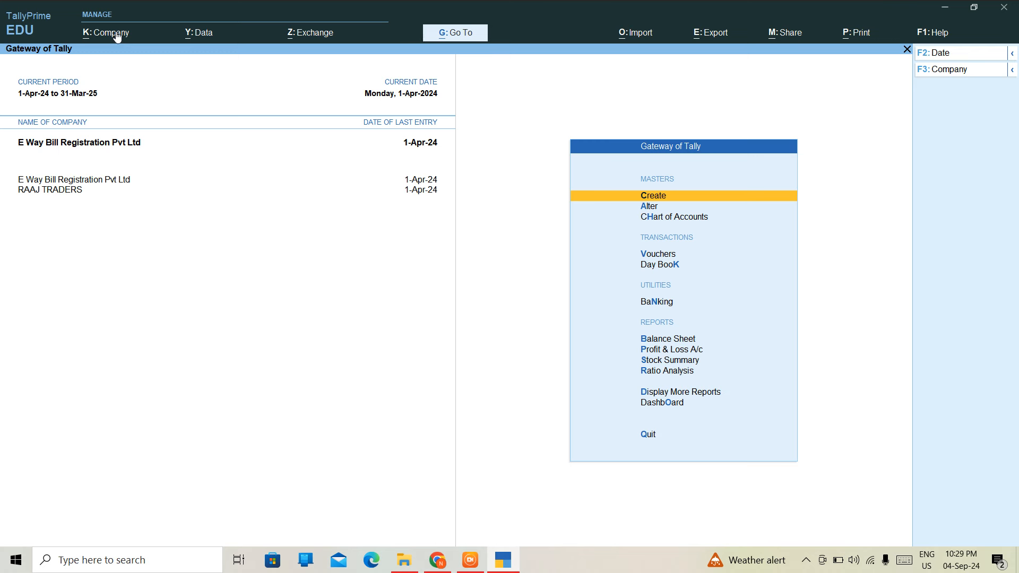
left_click(117, 37)
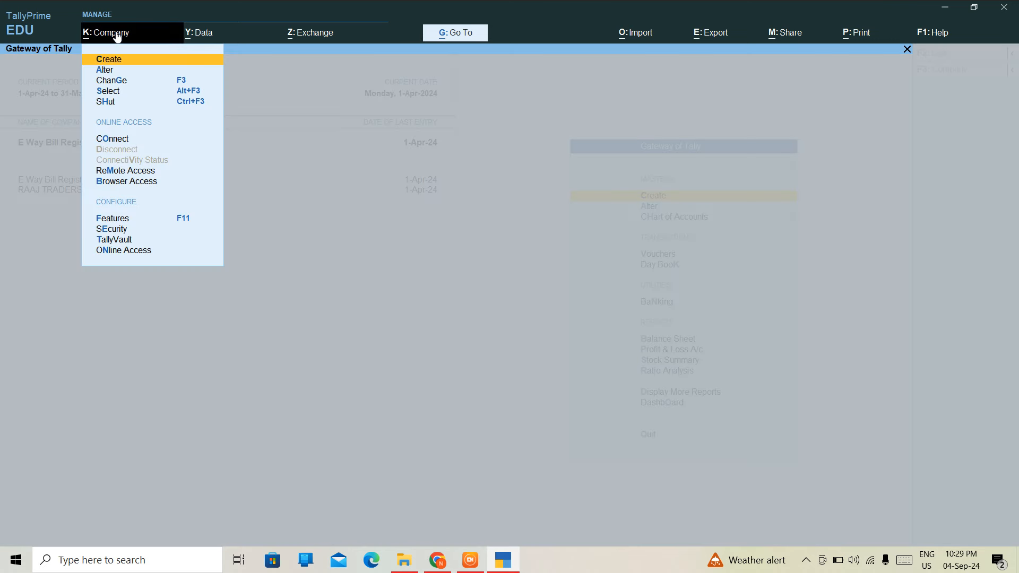
key("Down")
key("Return")
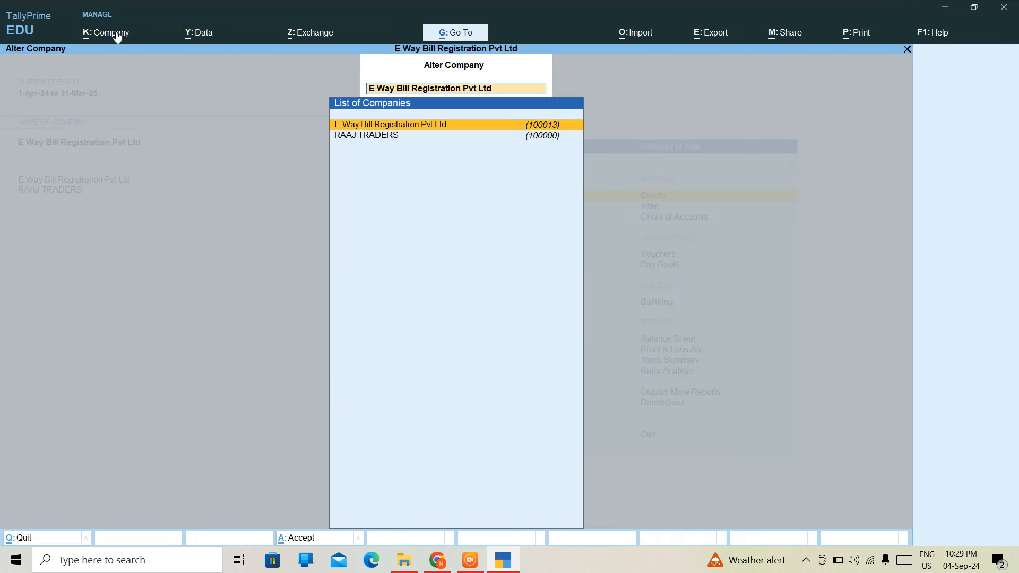
key("Return")
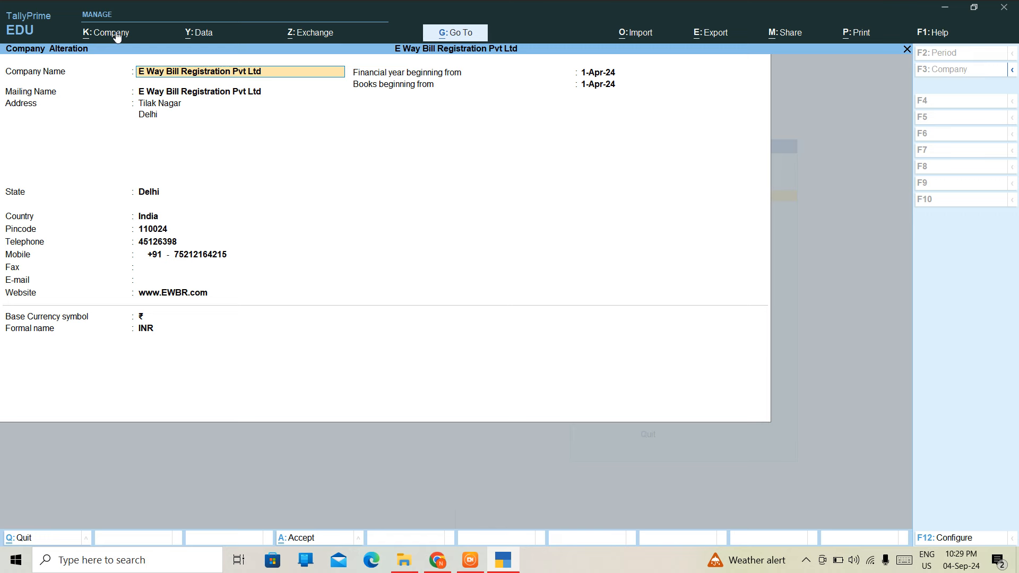
key("BackSpace")
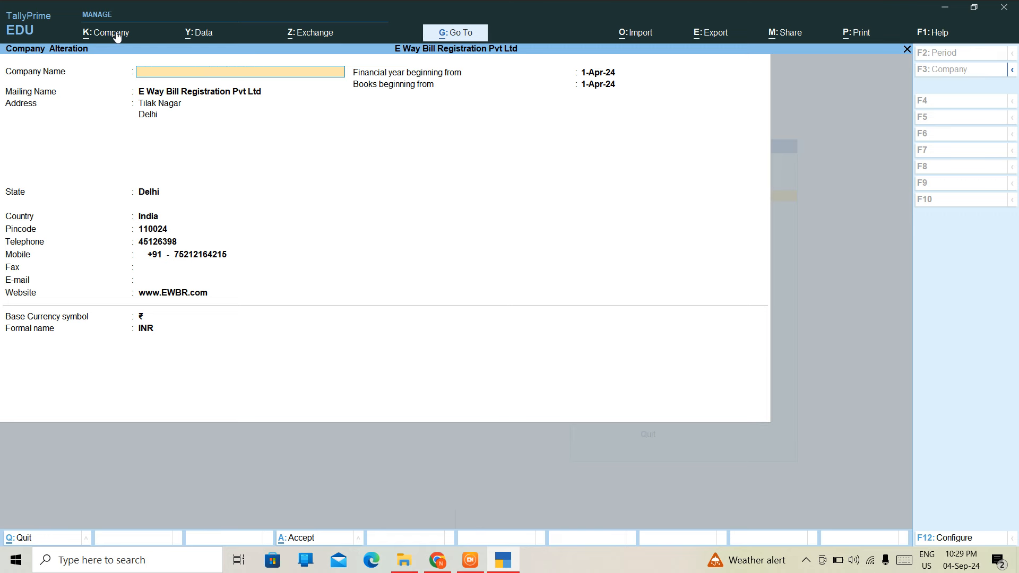
key("Escape")
key("y")
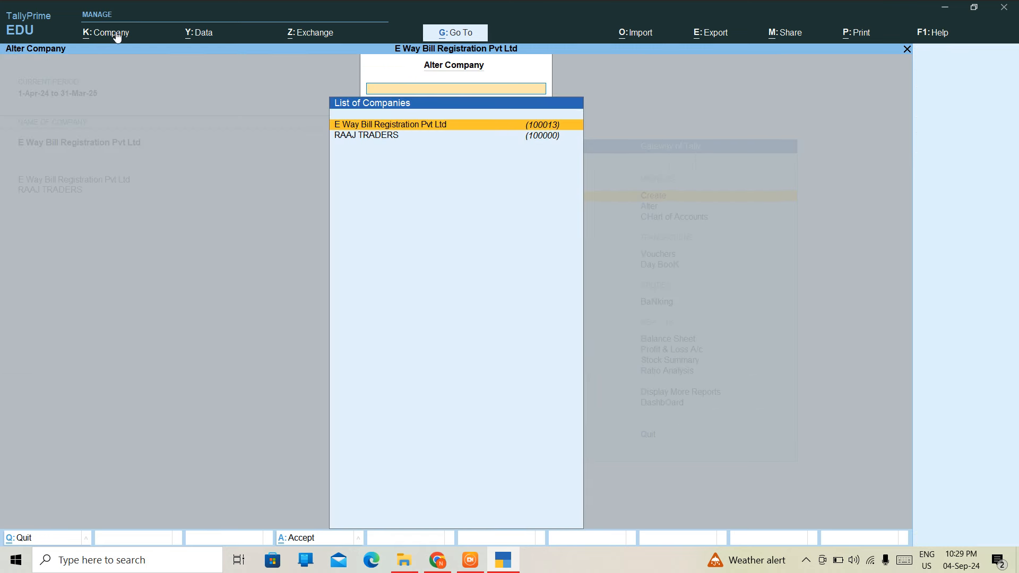
key("Escape")
Start creating a new company and name it GST EWAY BILL PVT LTD
left_click(118, 34)
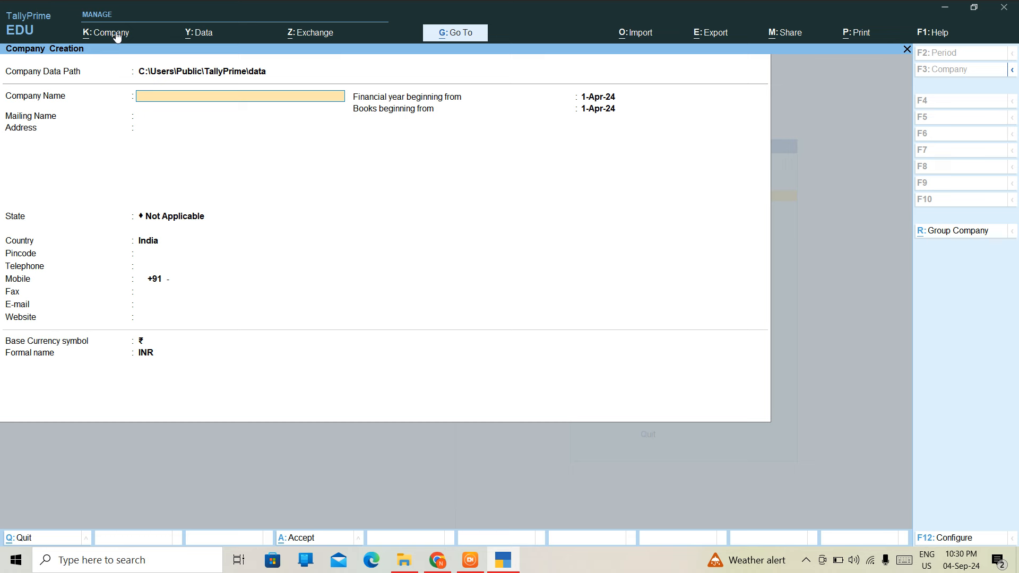
type("GSTW")
key("BackSpace")
type("EWAY BILL PVT LTD")
key("Return")
key("BackSpace")
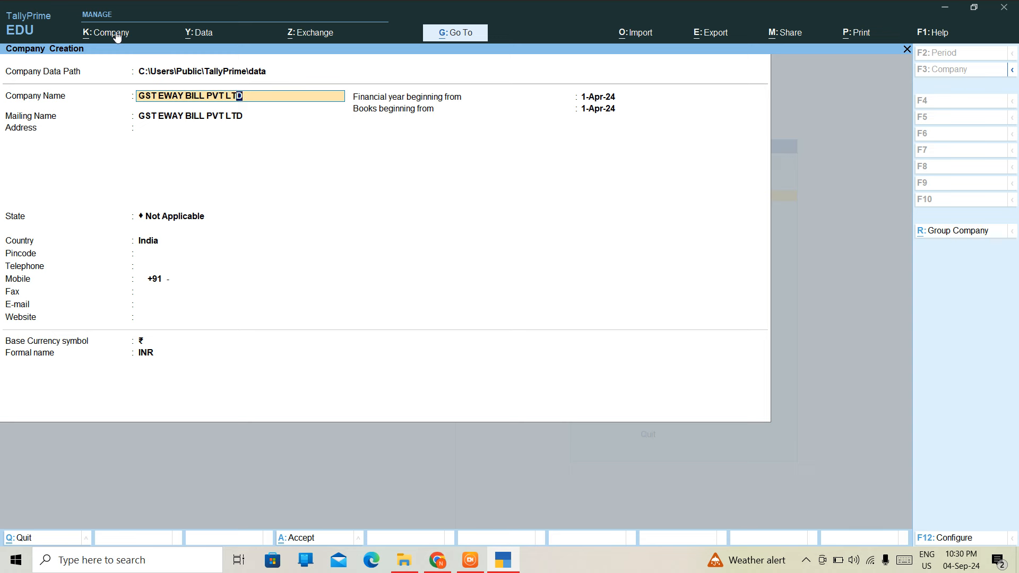
key("Delete")
key("Delete")
key("Delete")
key("Delete")
type("LTS")
key("BackSpace")
type("D")
key("Return")
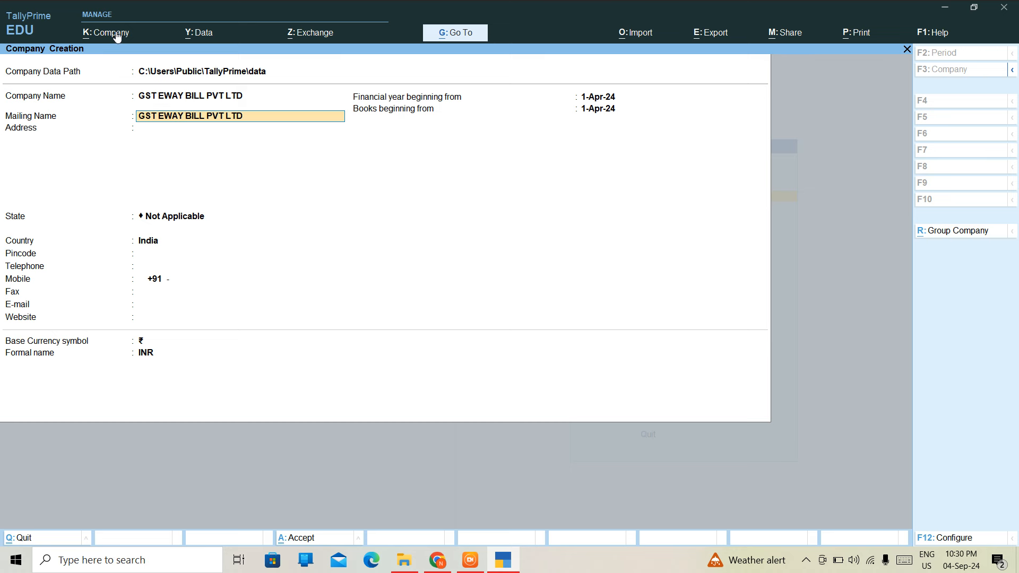
Keep the suggested mailing name, enter the company's address and set its state to Delhi
key("Return")
key("Return")
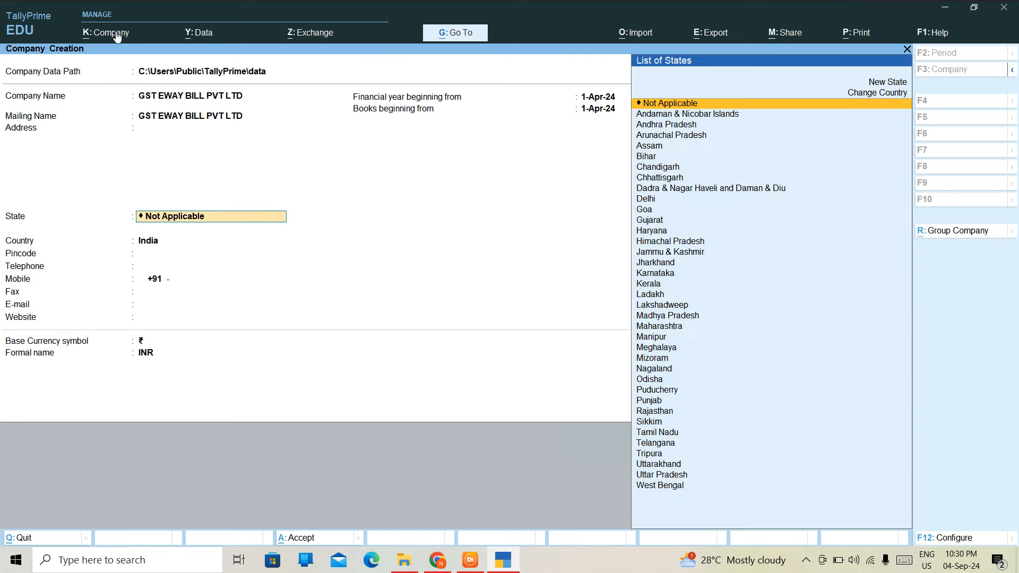
key("BackSpace")
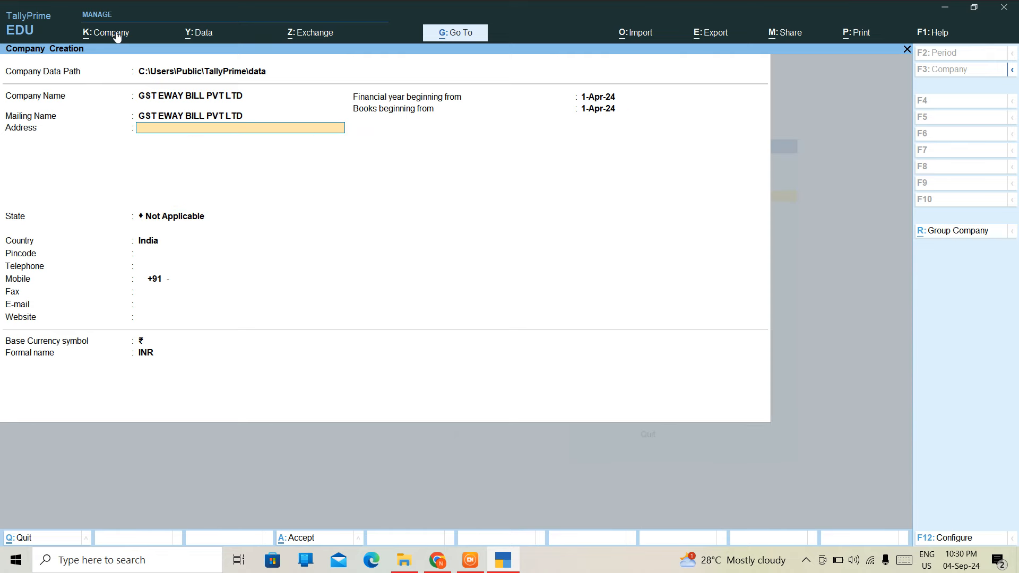
type("TILAK NAGAR")
key("Return")
key("Return")
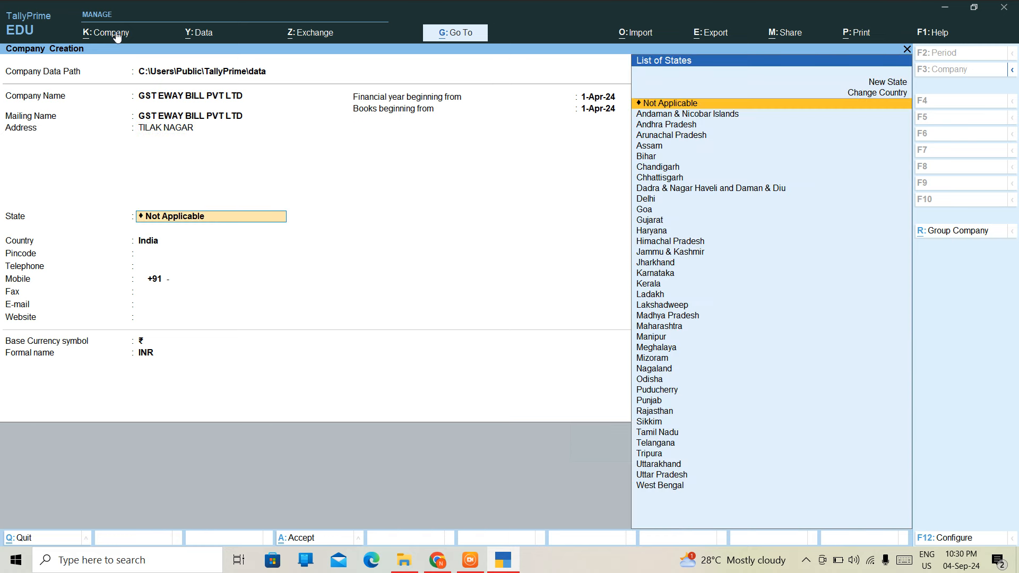
type("DE")
key("Return")
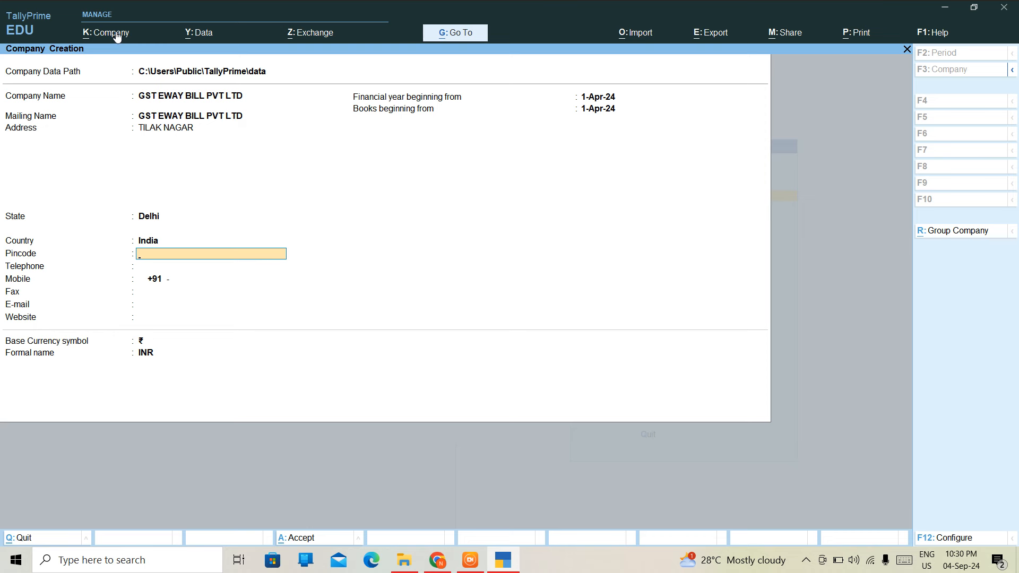
Enter the company's pincode, telephone number and mobile number, leaving the fax and e-mail blank
type("110024")
key("Return")
type("4545454")
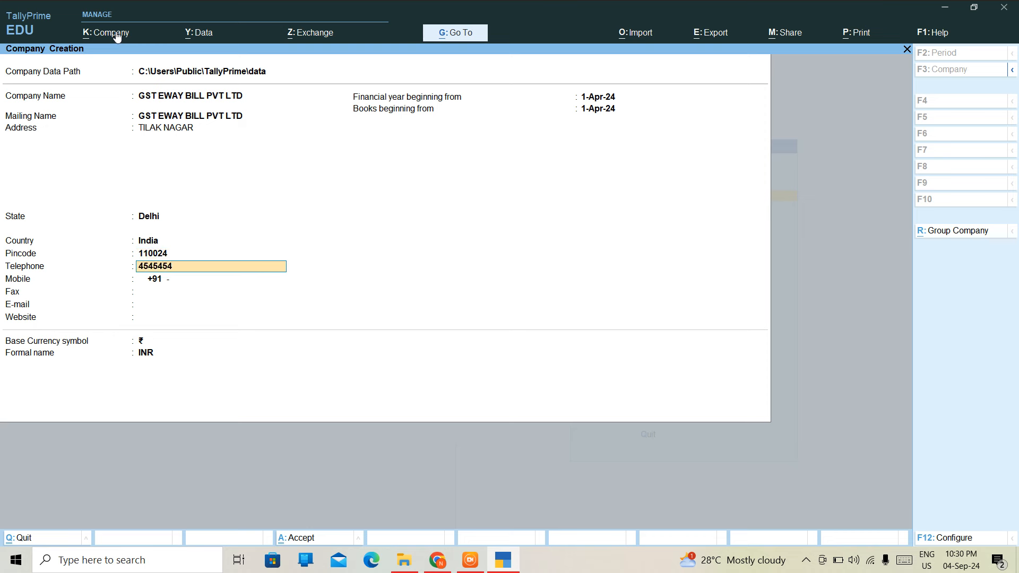
key("Return")
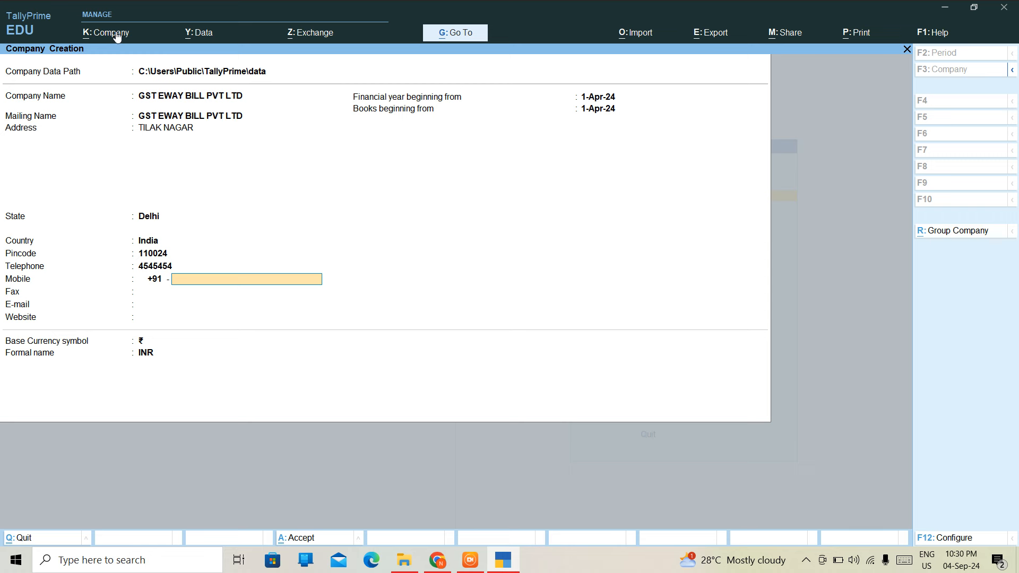
type("123654789")
key("Return")
key("Return")
key("Return")
key("Return")
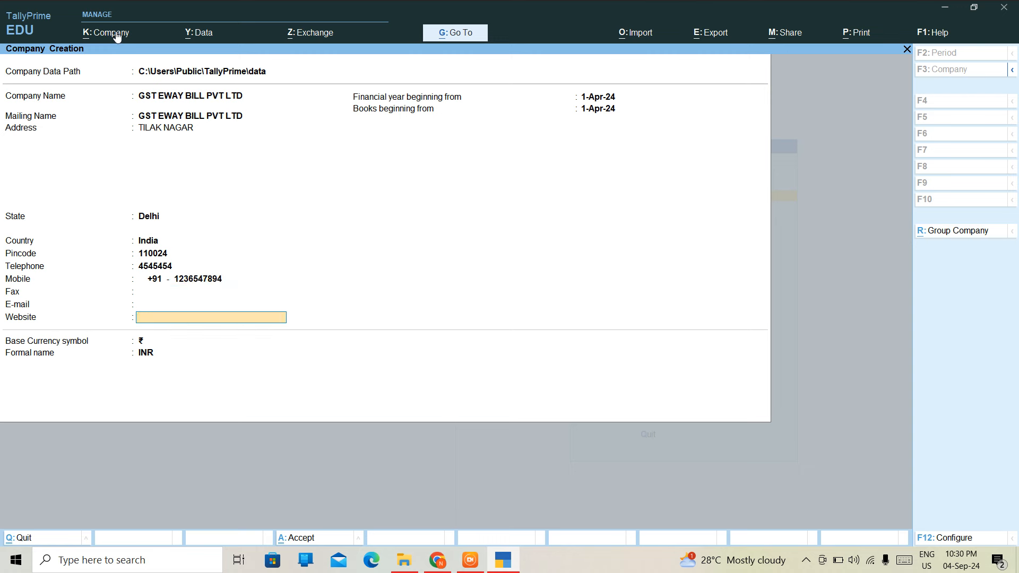
Leave the website blank, keep the base currency as ₹ with formal name INR, and accept the company creation
key("Return")
key("Return")
key("Return")
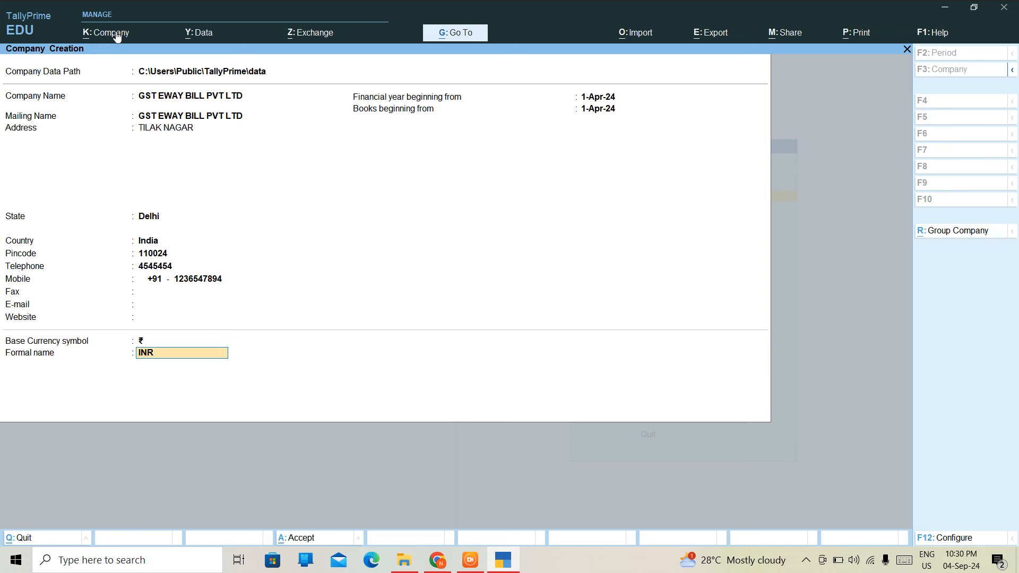
key("Return")
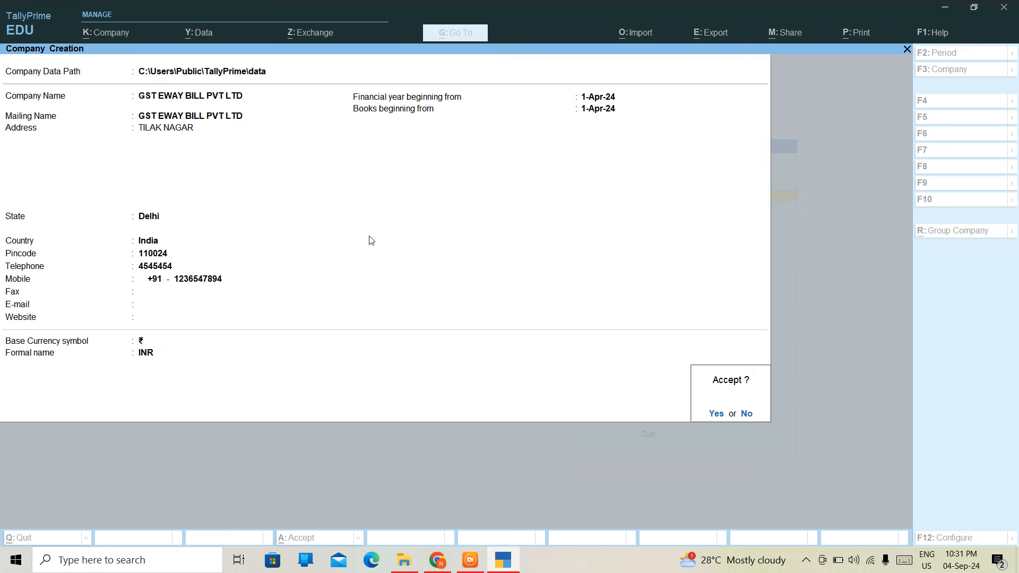
key("Return")
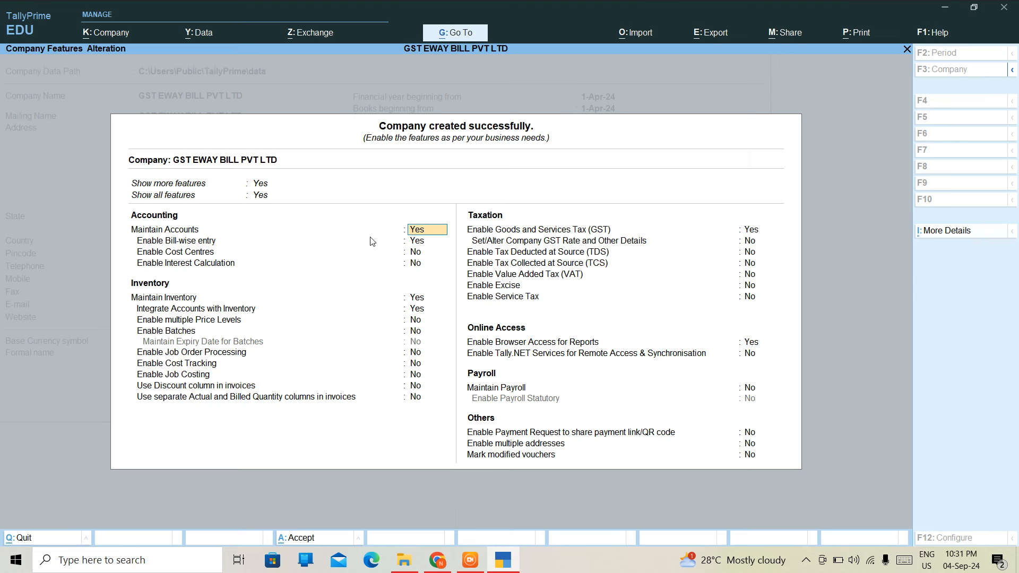
Set Show all features to No for the new company and switch it back to Yes
left_click(257, 195)
key("n")
key("Return")
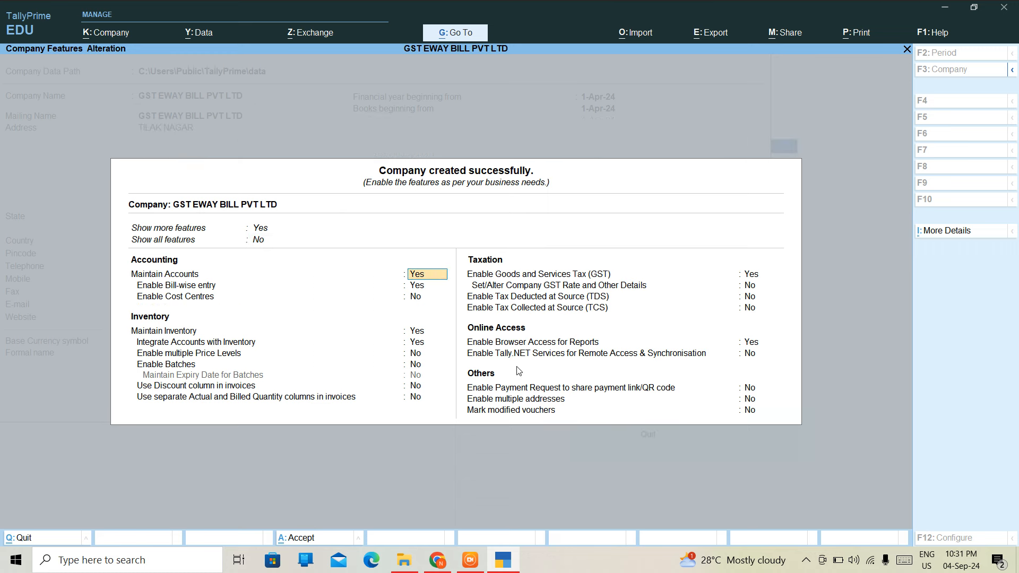
left_click(255, 240)
key("y")
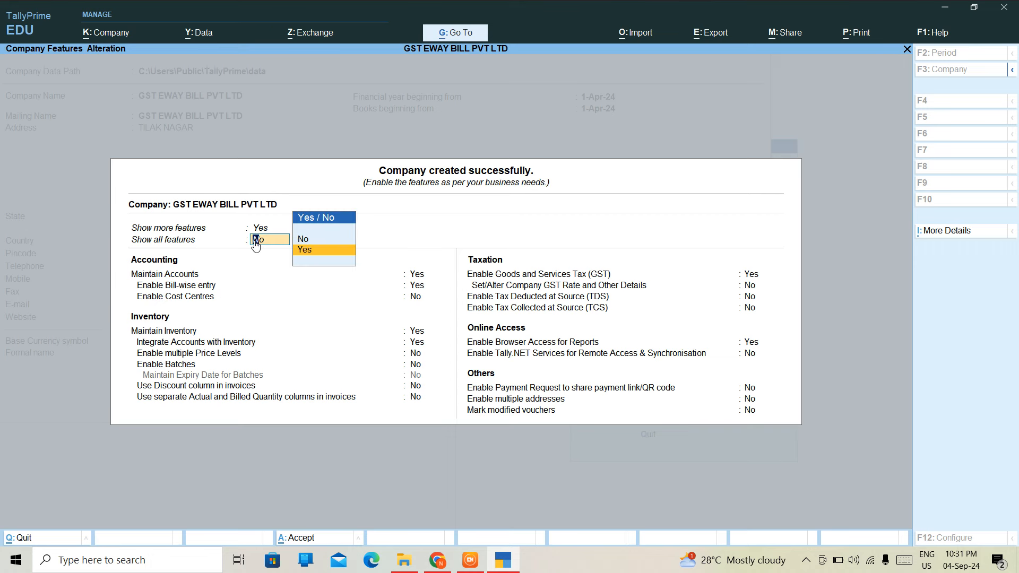
key("Return")
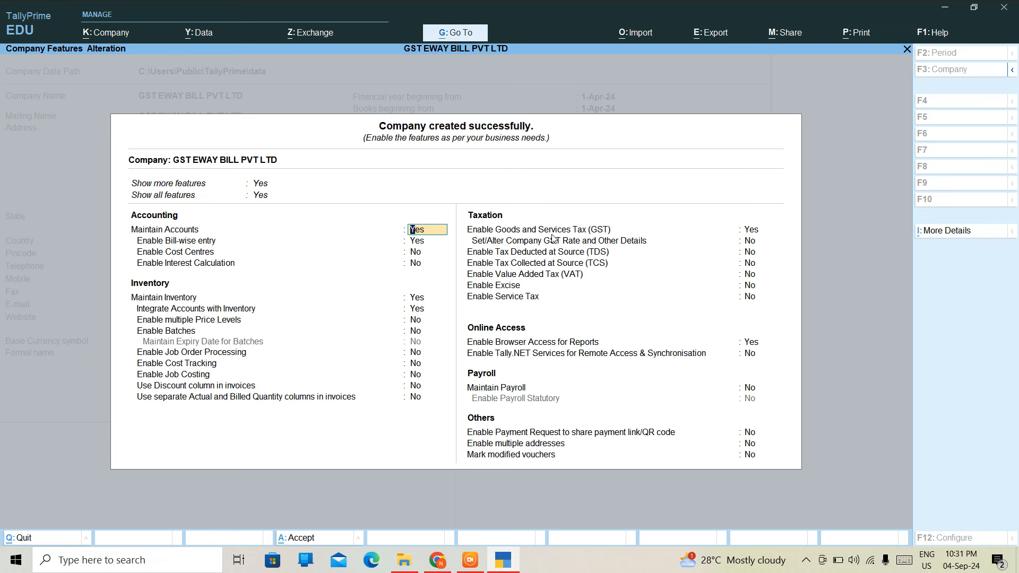
Keep the default accounting and inventory features and Goods and Services Tax enabled, and open the company's GST registration details
key("Return")
key("Return")
key("Return")
key("Return")
key("Return")
key("Return")
key("Return")
key("Return")
key("Return")
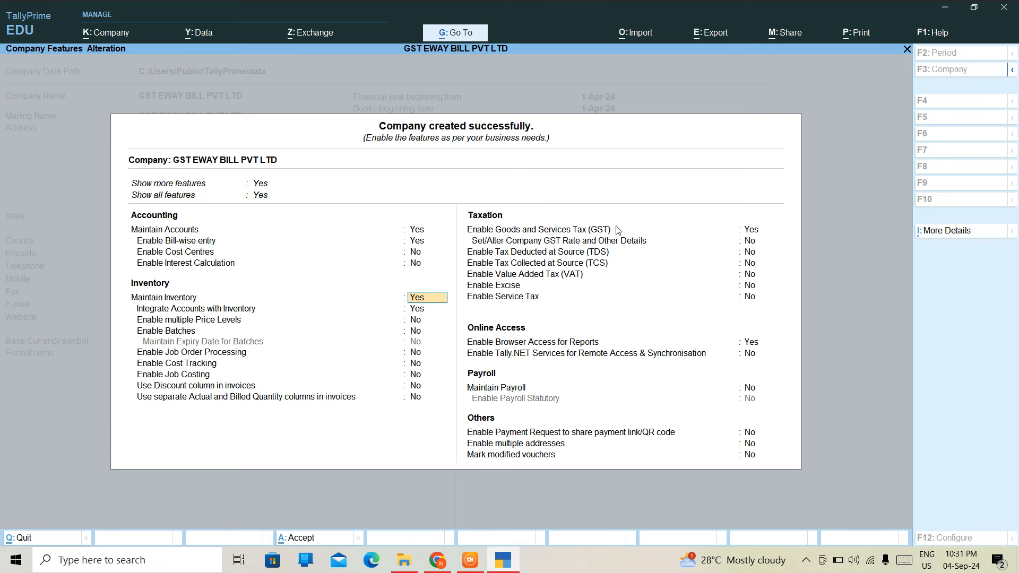
key("Return")
key("Return")
key("Return")
key("Return")
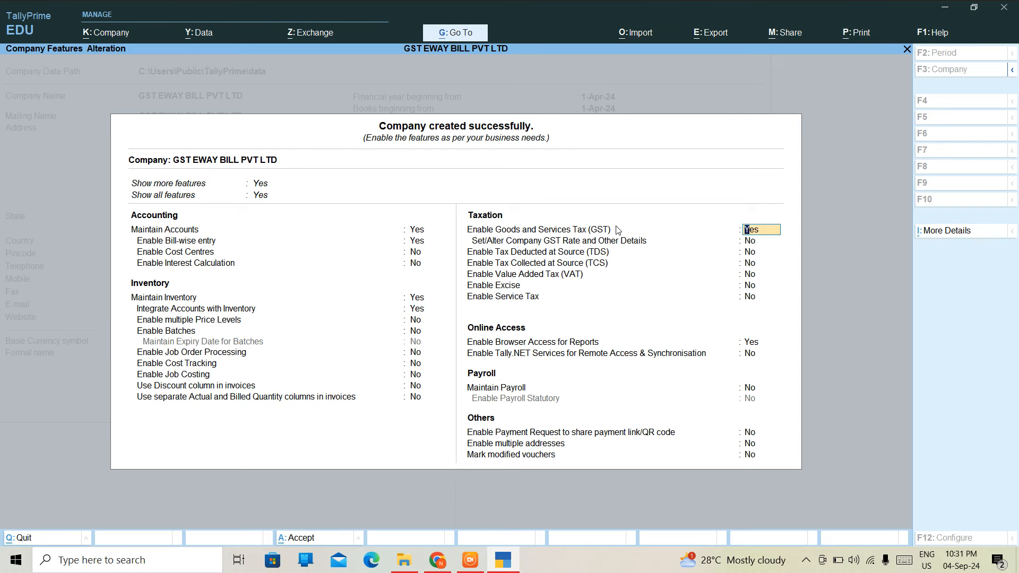
key("Return")
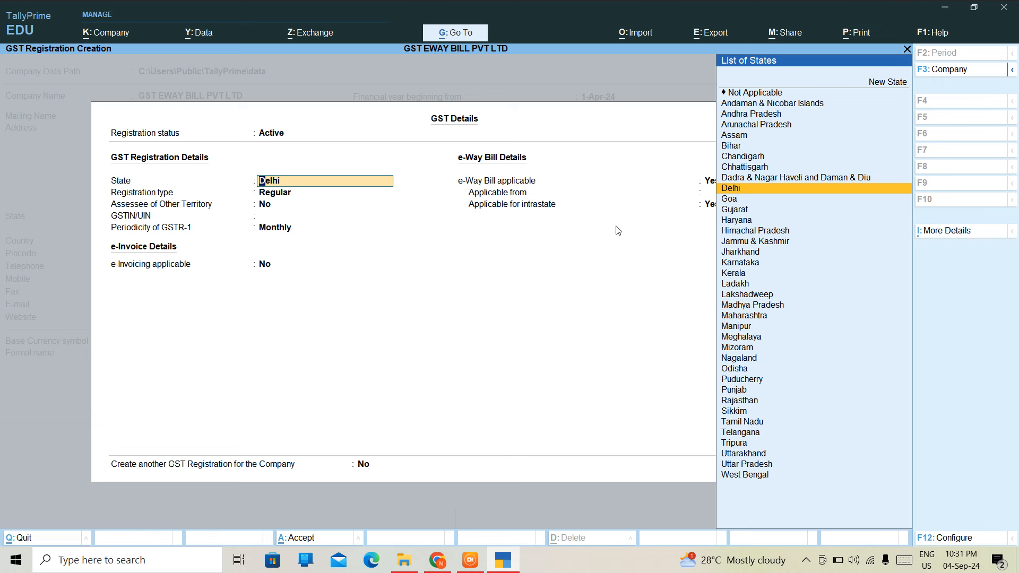
Keep Delhi as the state, Regular as the registration type and No for Assessee of Other Territory, and enter the company's GSTIN/UIN
key("Return")
key("Return")
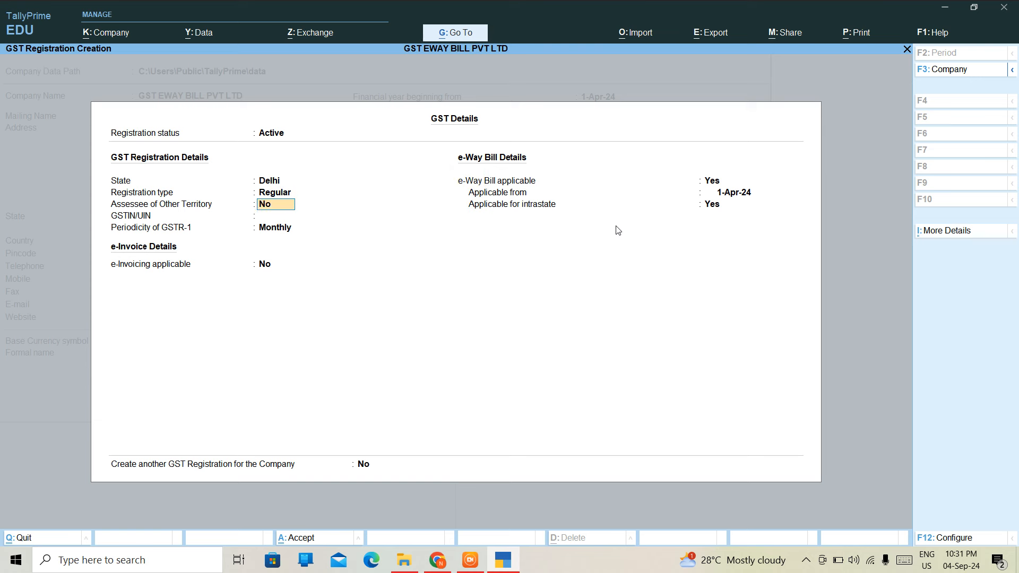
key("Return")
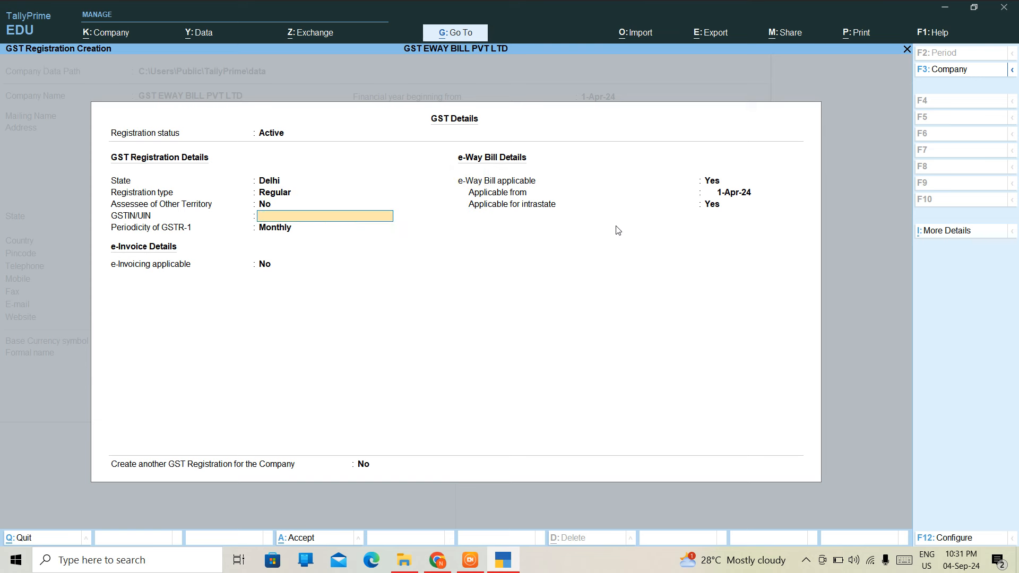
type("09ASDFG1234H")
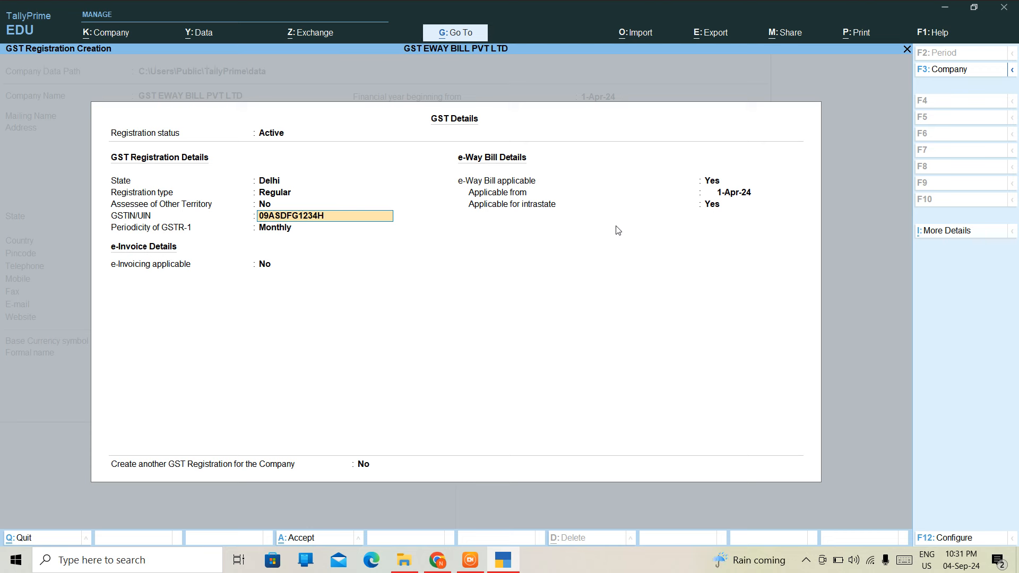
type("1Z5")
key("Return")
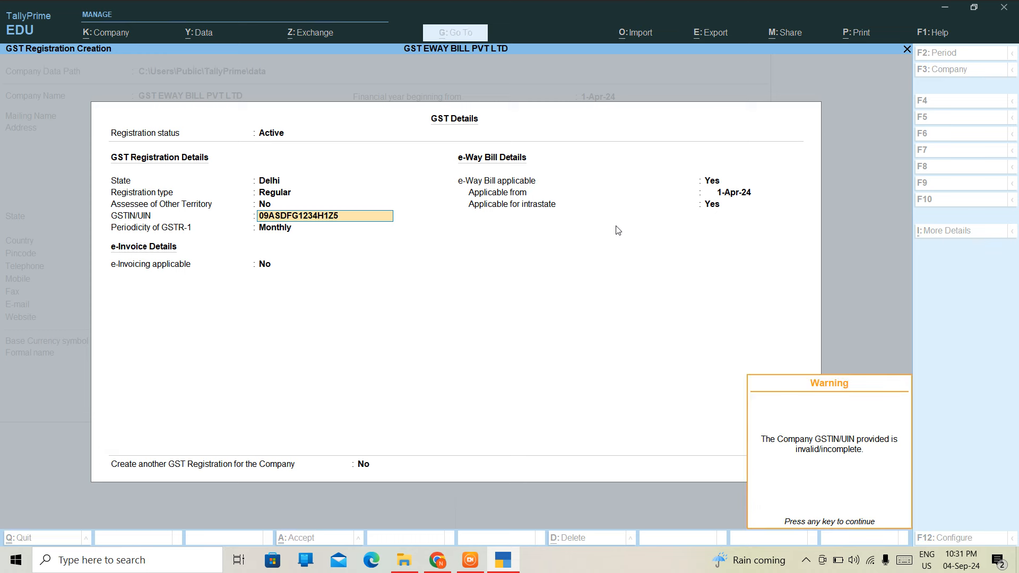
key("Return")
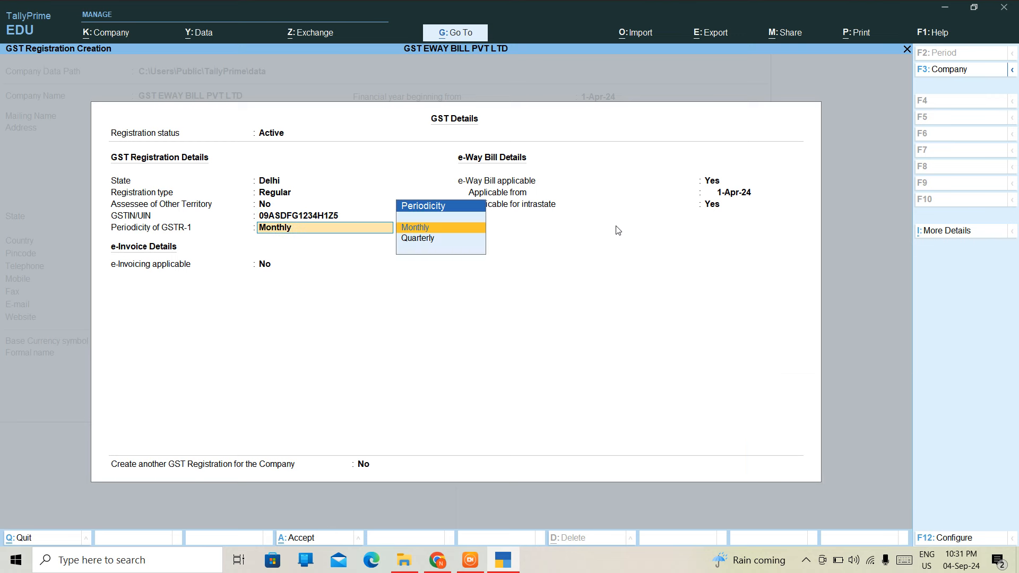
Keep GSTR-1 periodicity Monthly, e-Invoicing No and e-Way Bill applicable from 1-Apr-24 including intrastate, and accept the GST registration
key("Return")
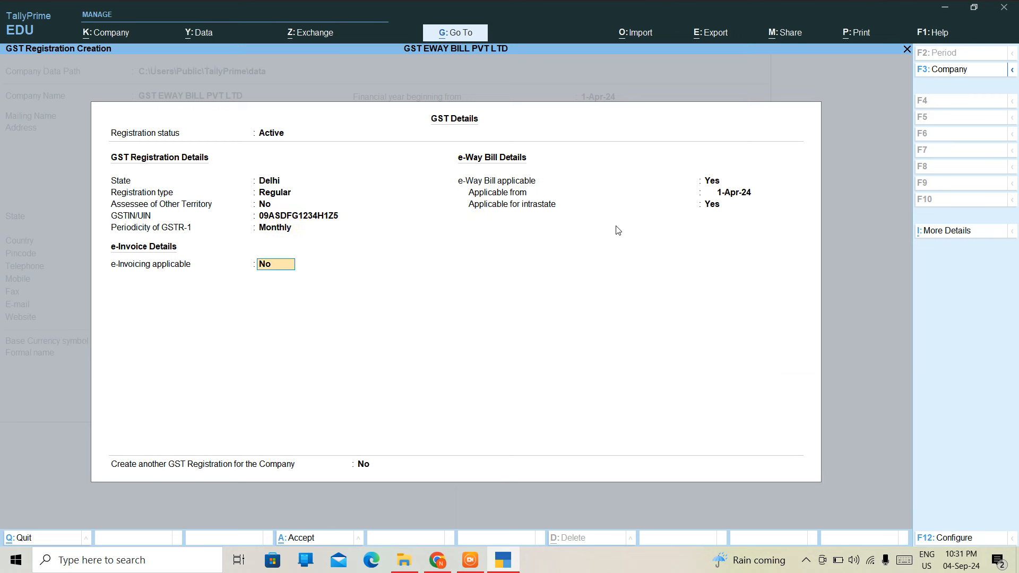
key("Return")
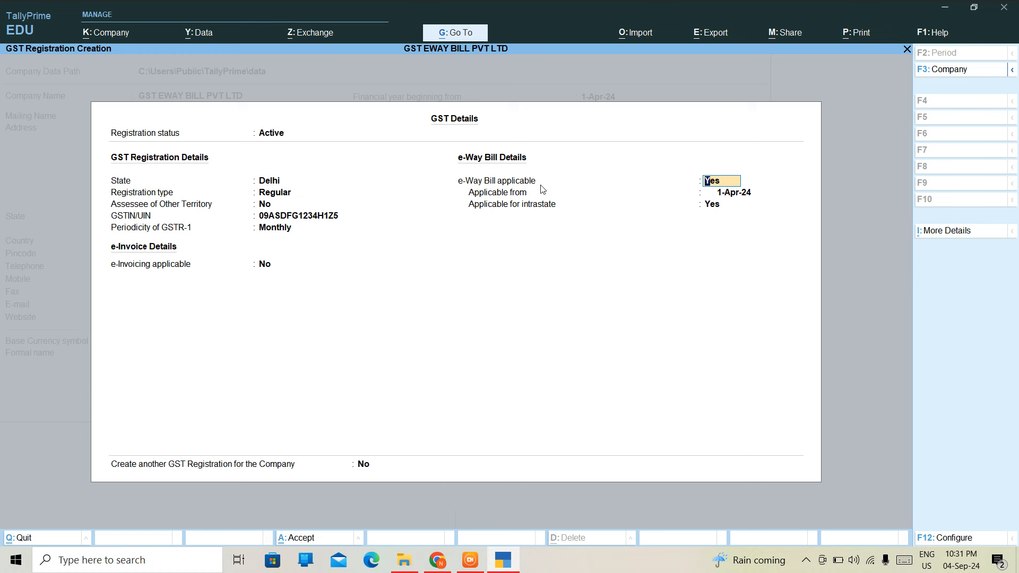
key("Return")
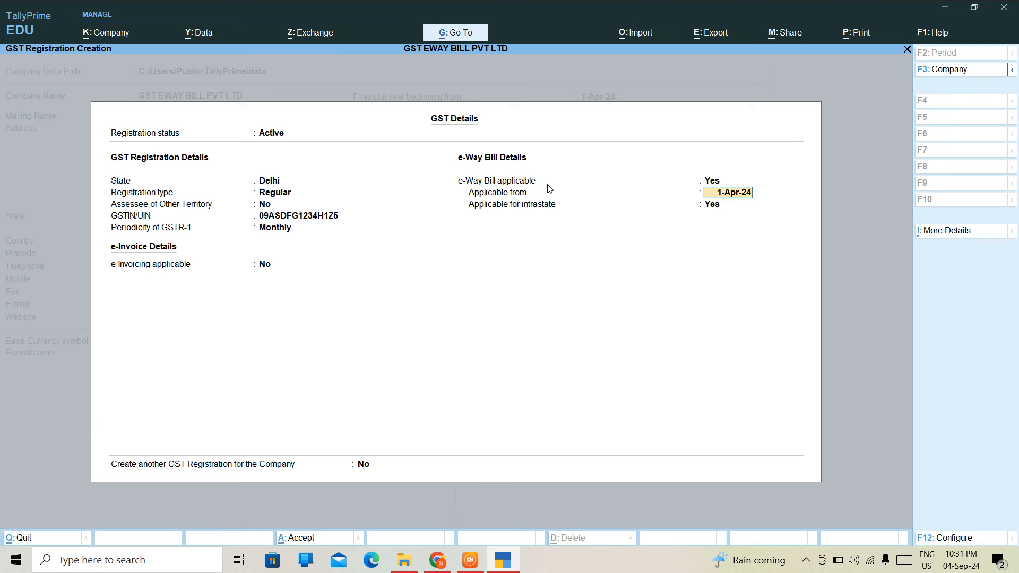
key("Return")
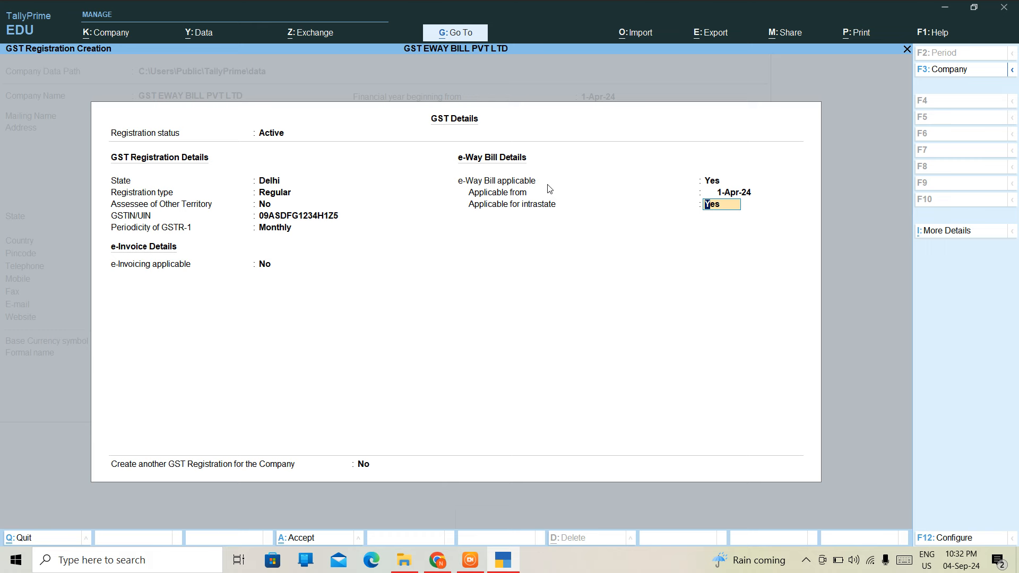
key("Return")
key("Return")
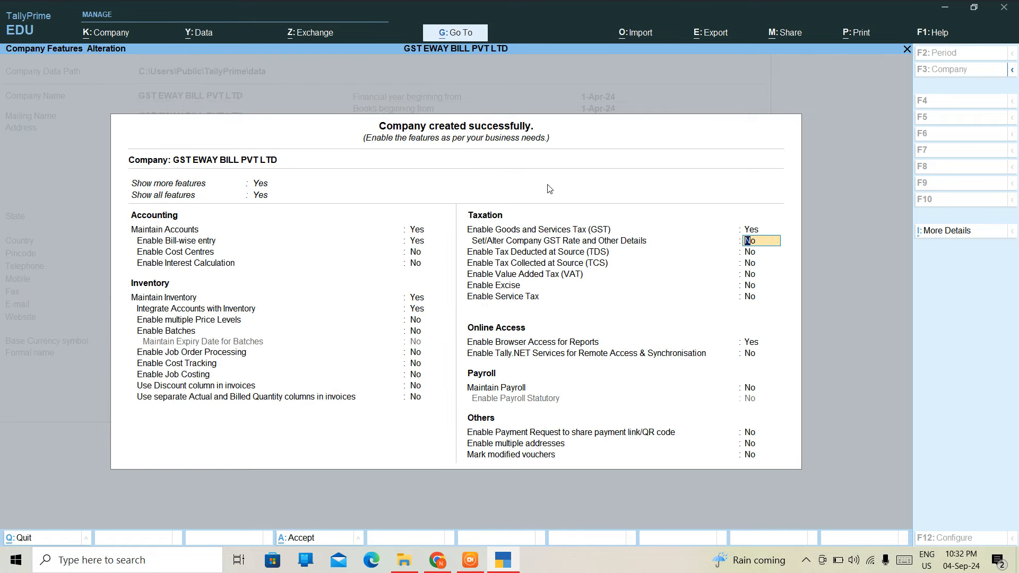
Enable setting the company GST rate and other details, and specify HSN/SAC 45633155 with the description left blank
type("y")
key("Return")
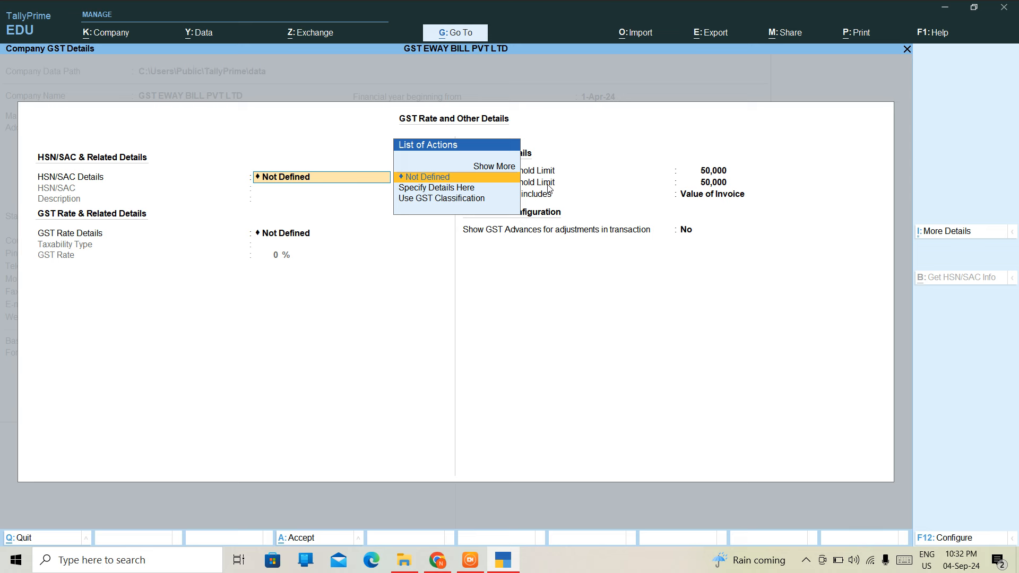
key("Down")
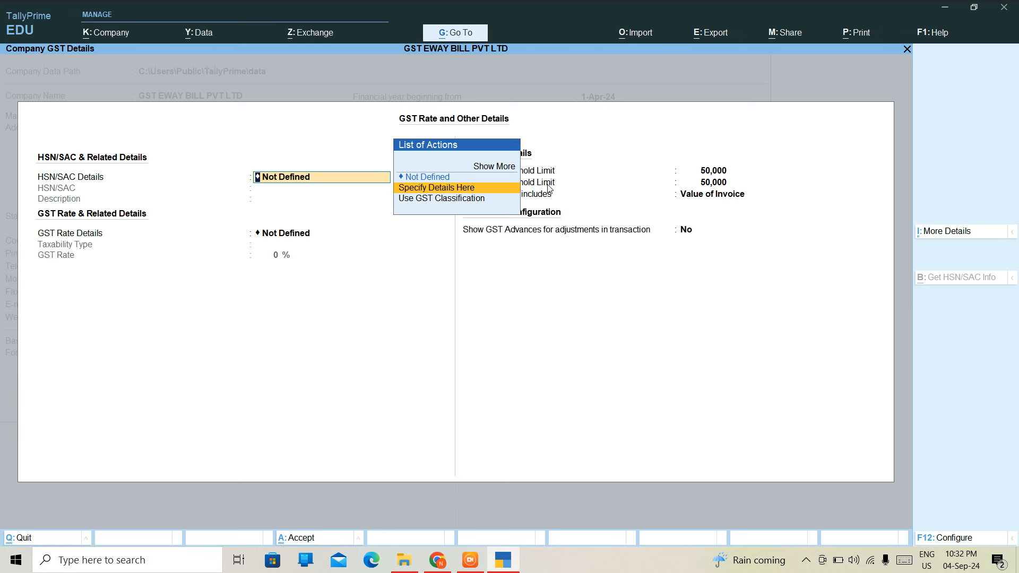
key("Return")
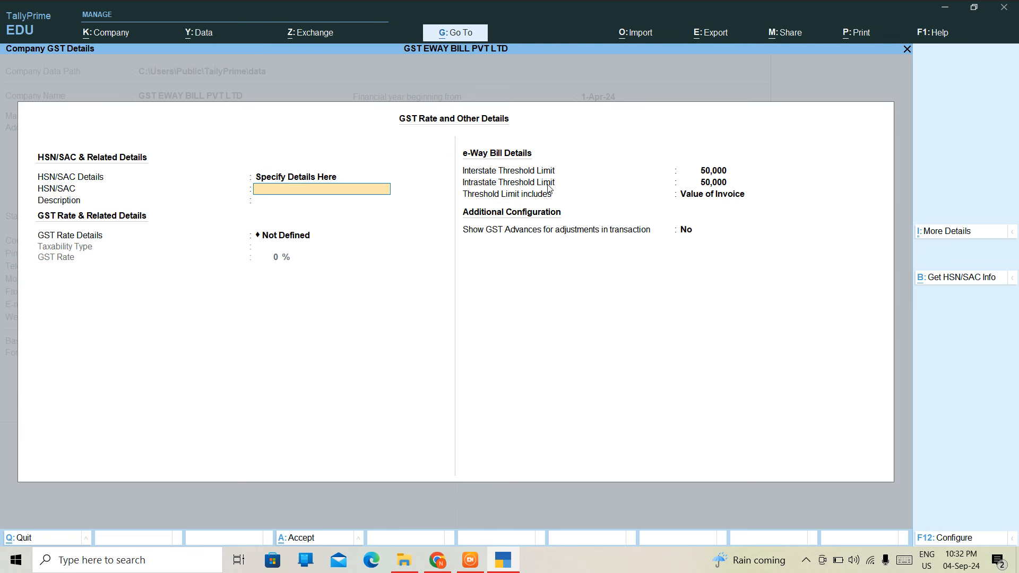
type("45633155")
key("Return")
key("Return")
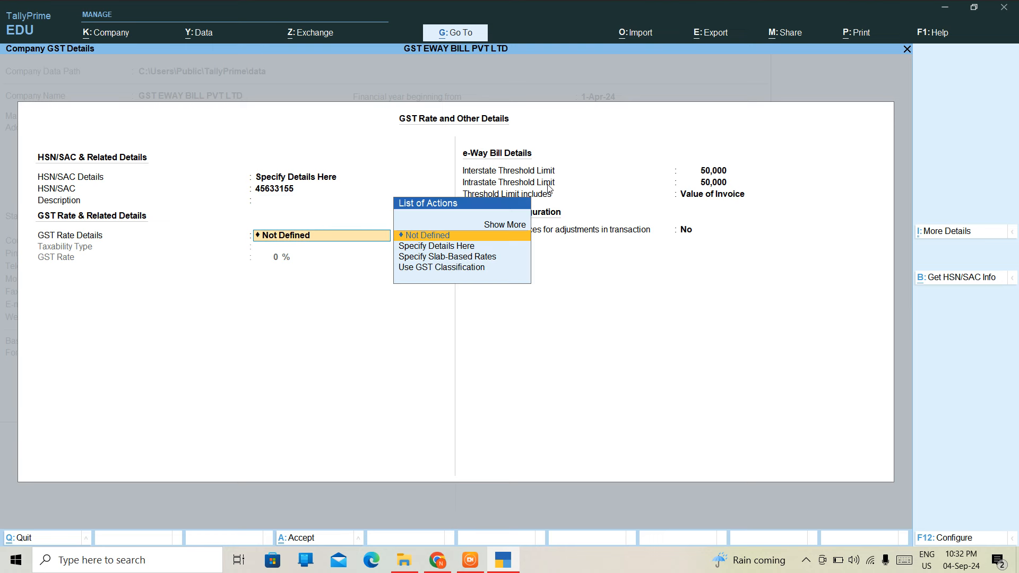
Specify the company's GST rate details as Taxable with a GST rate of 18%
key("Down")
key("Return")
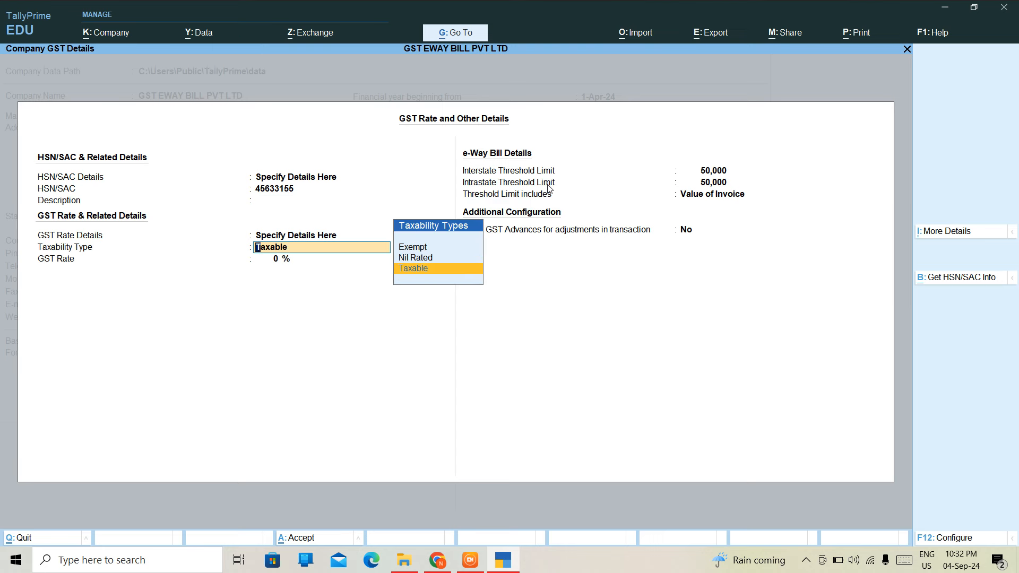
key("Return")
type("18")
key("Return")
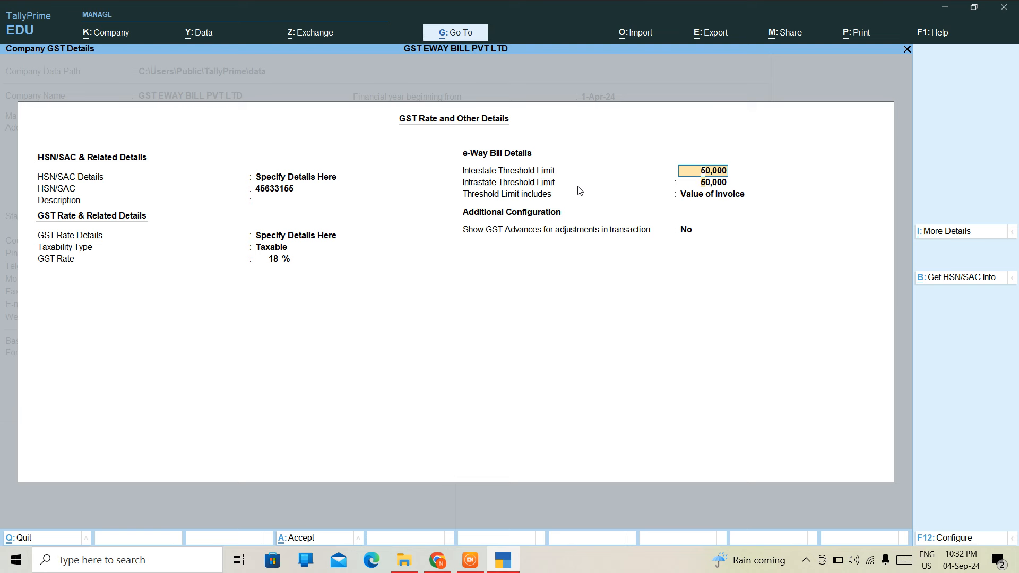
Keep both e-Way Bill threshold limits at 50,000 based on Value of Invoice and GST advances at No, and accept the company features
key("Return")
key("Return")
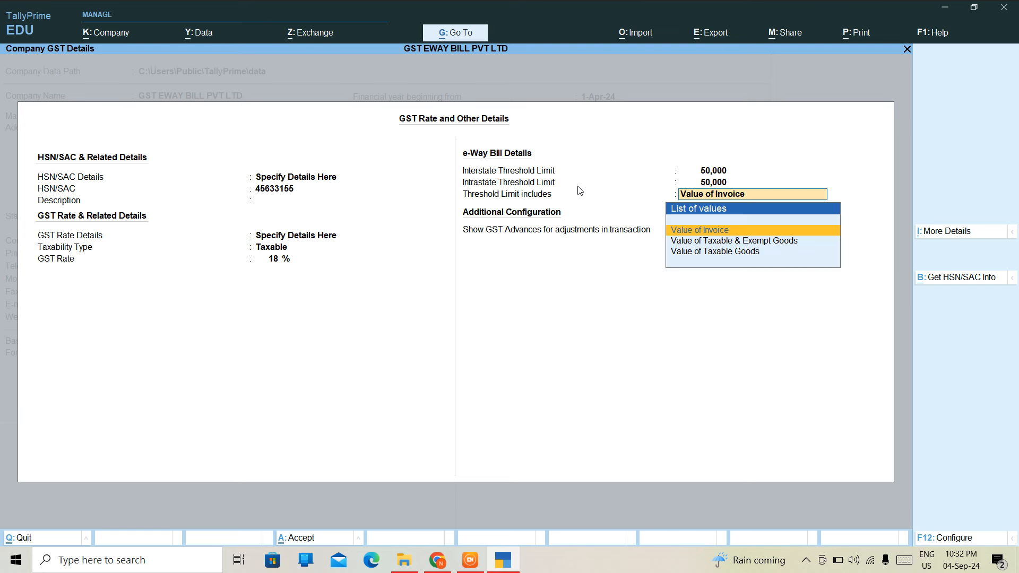
key("Return")
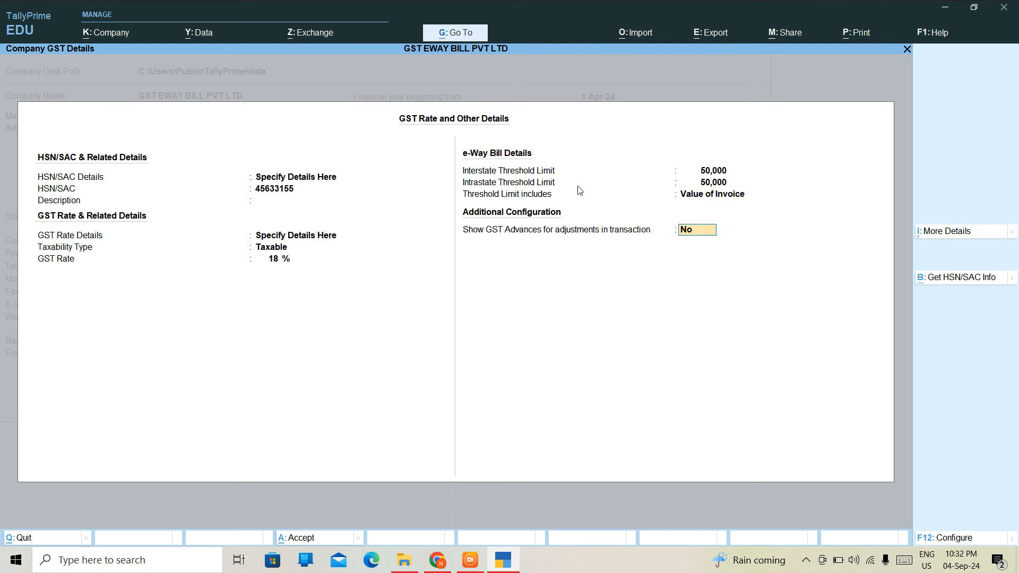
key("Return")
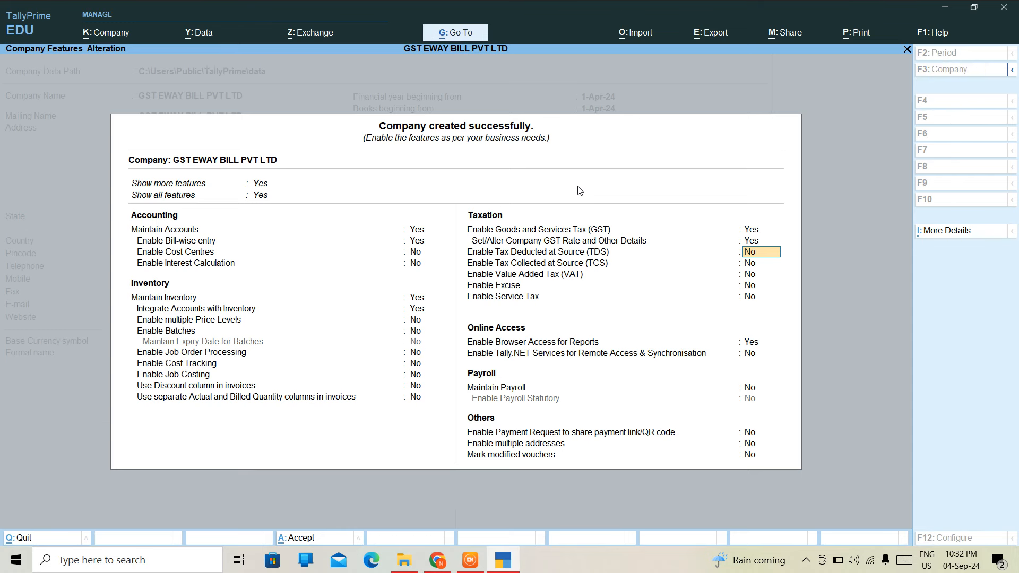
key("ctrl+a")
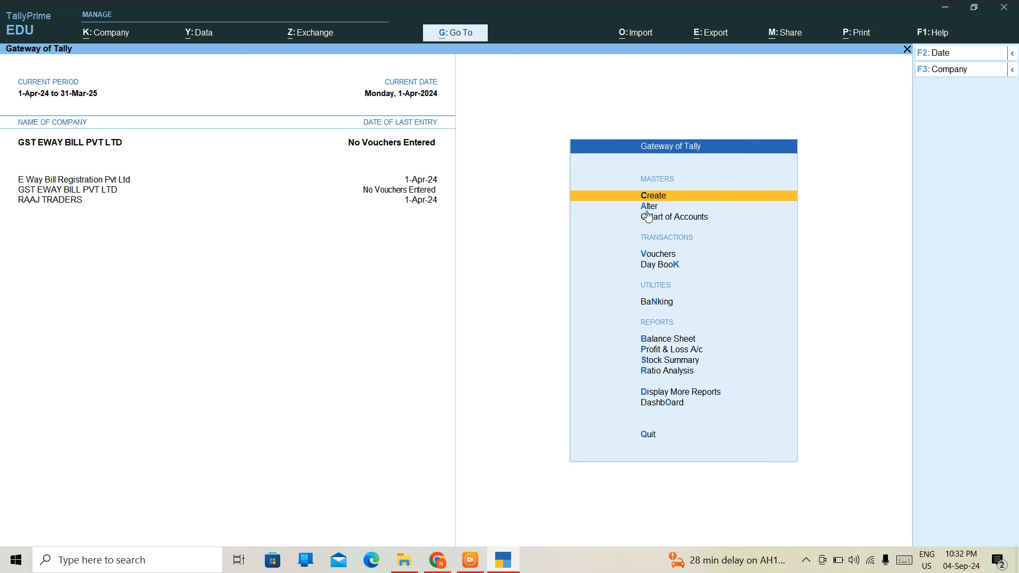
Open voucher entry for the new company and change the voucher type to Receipt
key("Down")
key("Down")
key("Down")
key("Down")
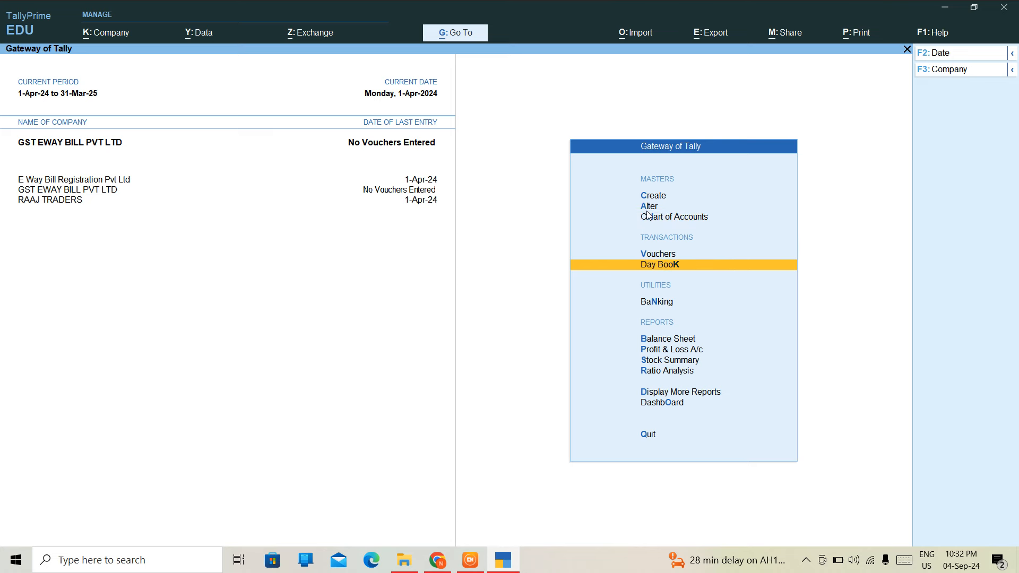
key("Return")
key("Escape")
key("Return")
key("Escape")
key("Up")
key("Return")
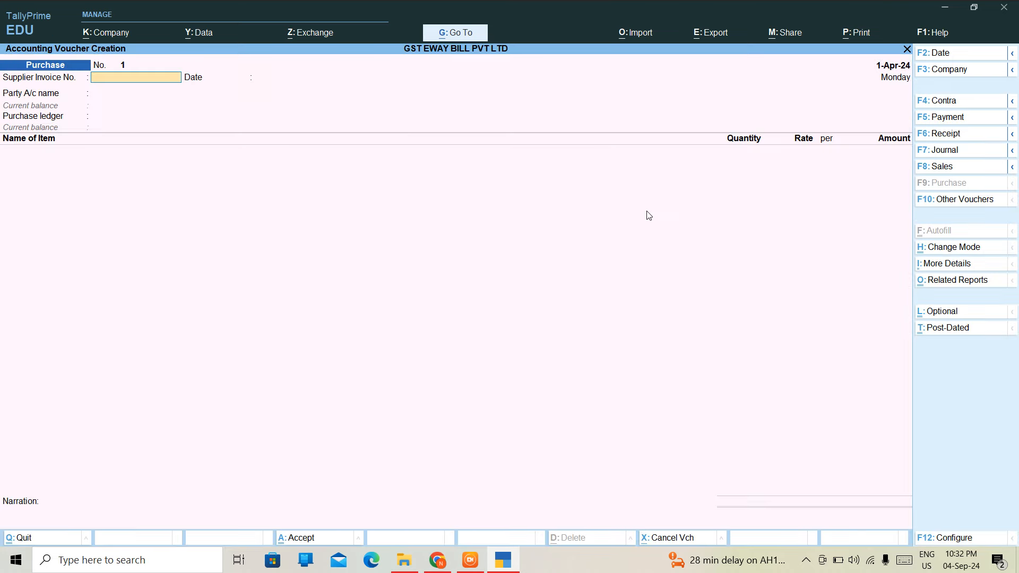
key("F6")
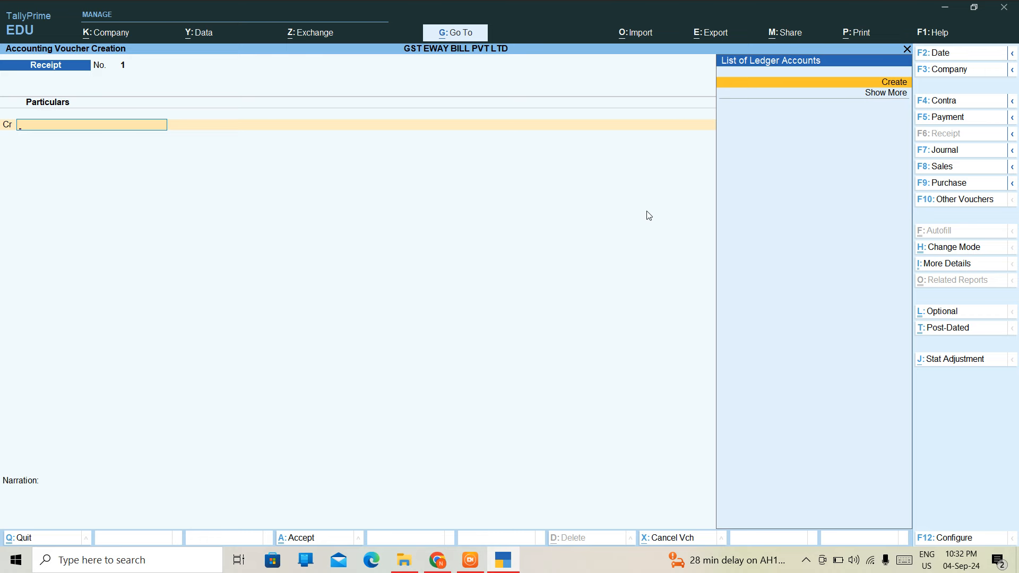
Create a ledger named CAPITAL under Capital Account with the default mailing details, for the receipt's credit line
key("Return")
type("CAPITAL")
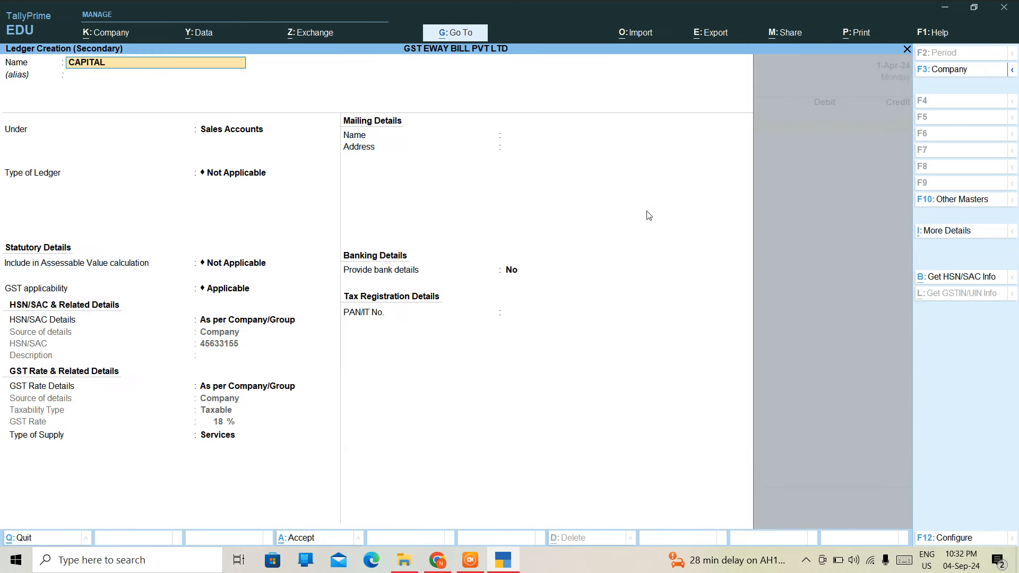
key("Return")
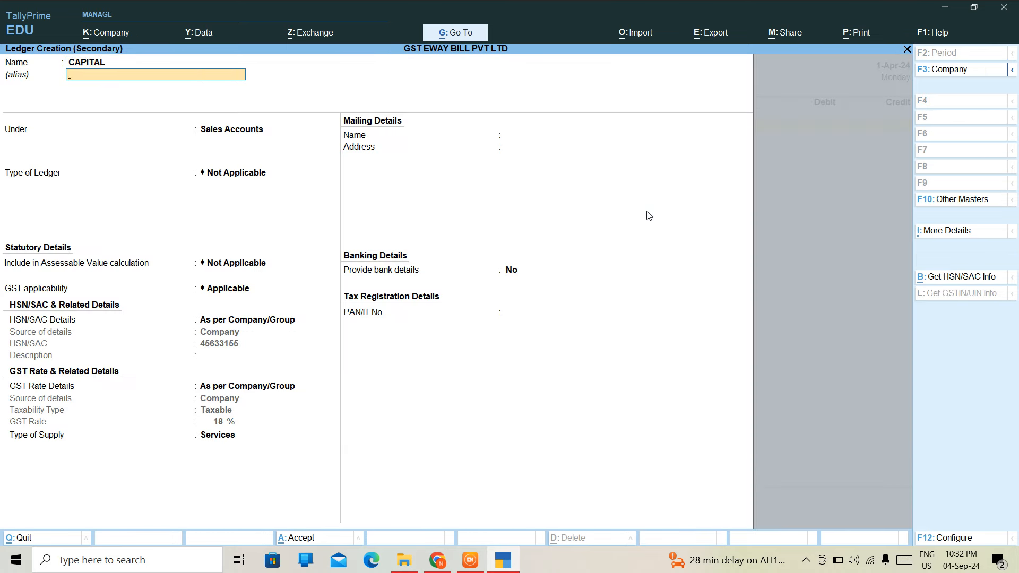
type("CAP")
key("Return")
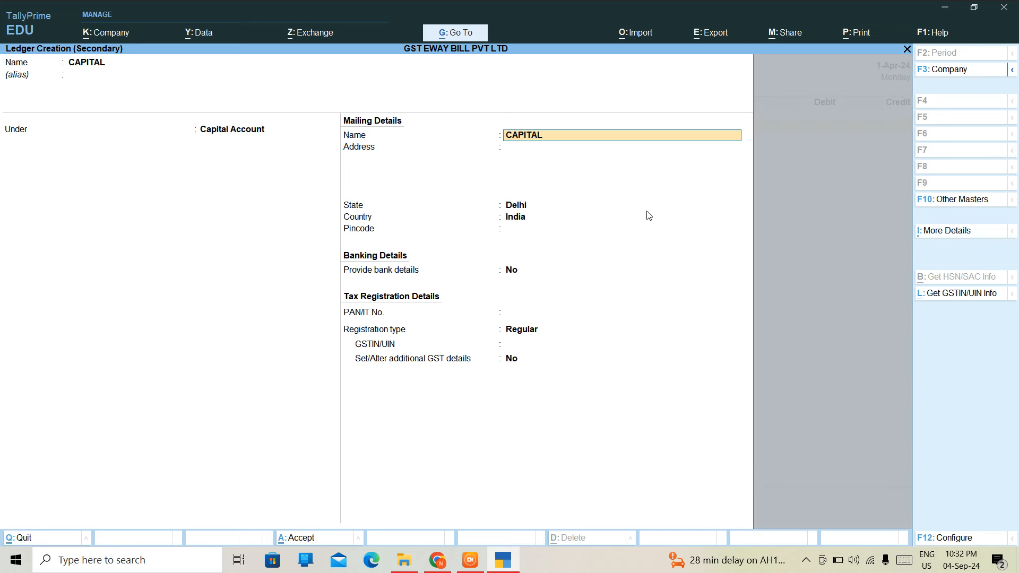
key("Return")
key("Return")
key("Return")
key("Return")
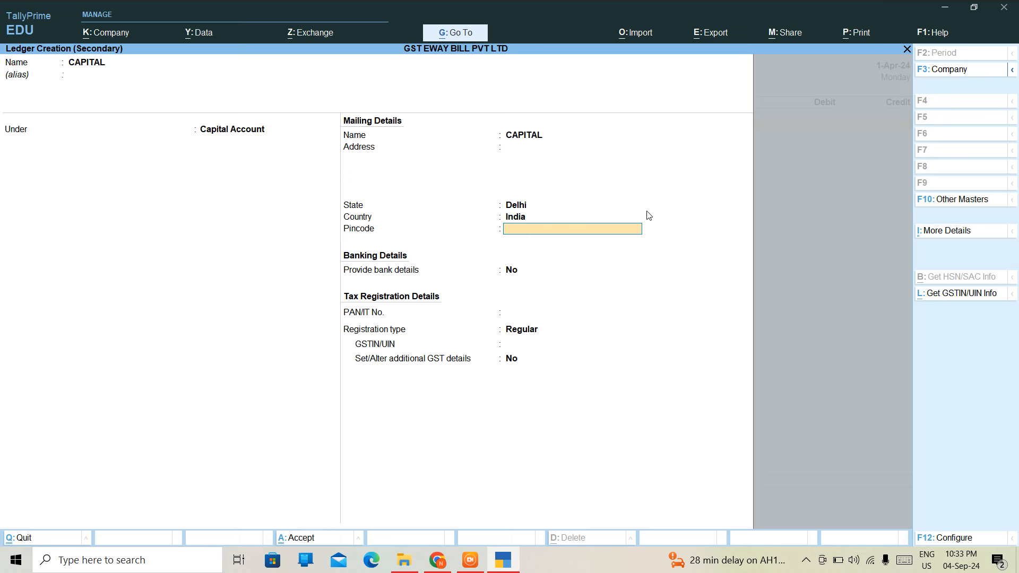
key("ctrl+a")
key("Return")
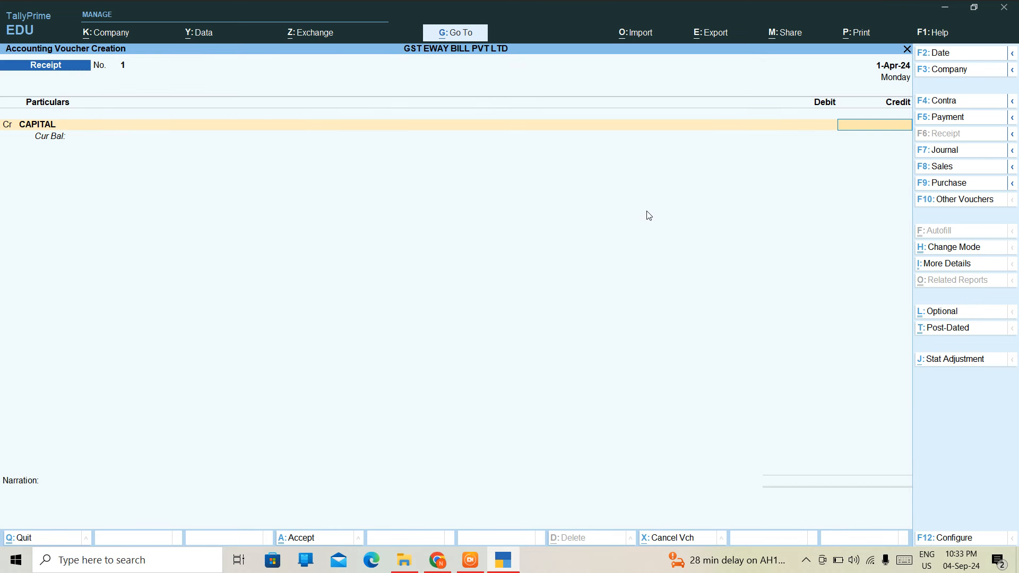
Credit CAPITAL with 10,00,000 and choose Cash as the debit ledger of the receipt
type("1000000")
key("Return")
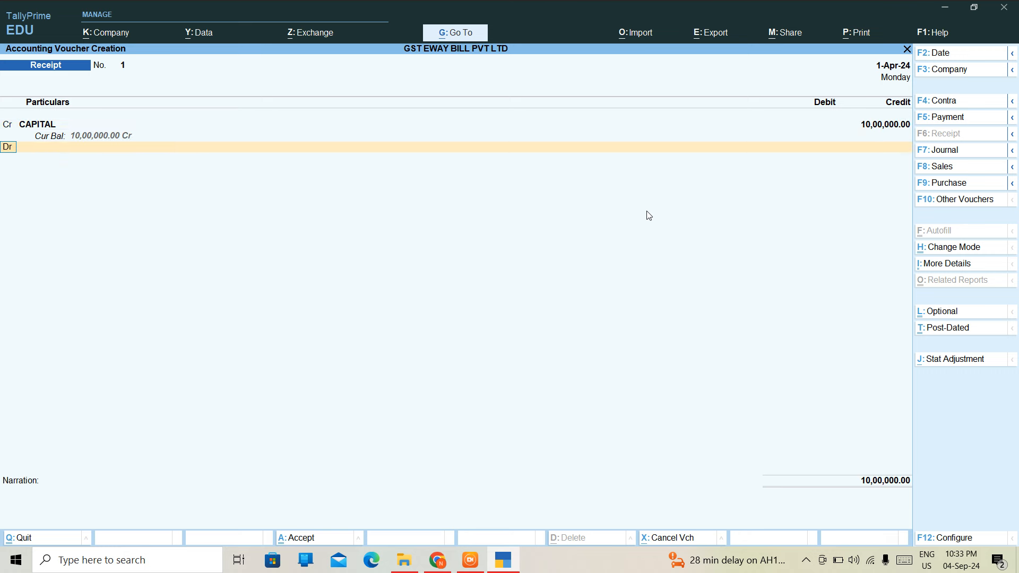
key("Return")
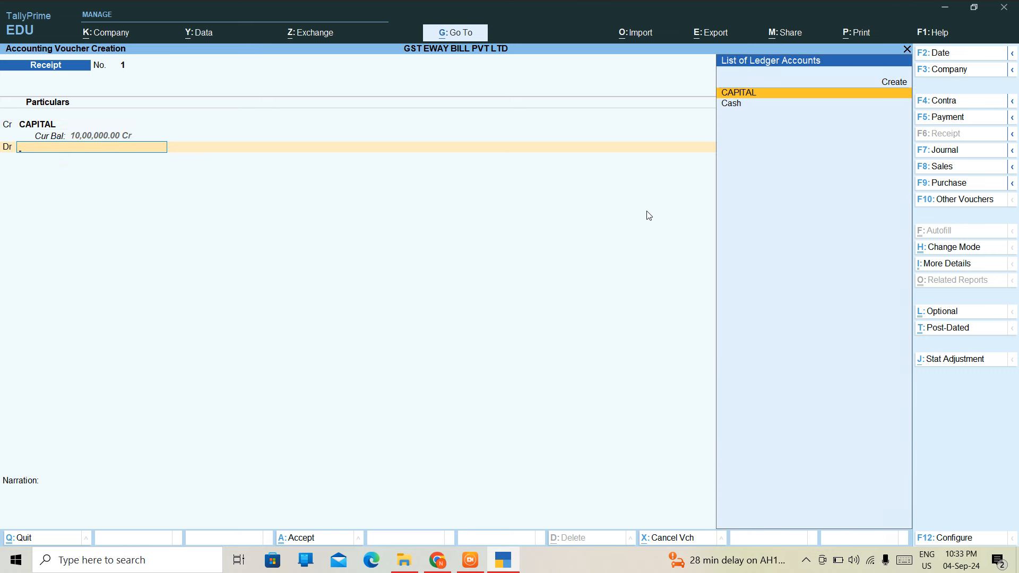
type("CASH")
key("Return")
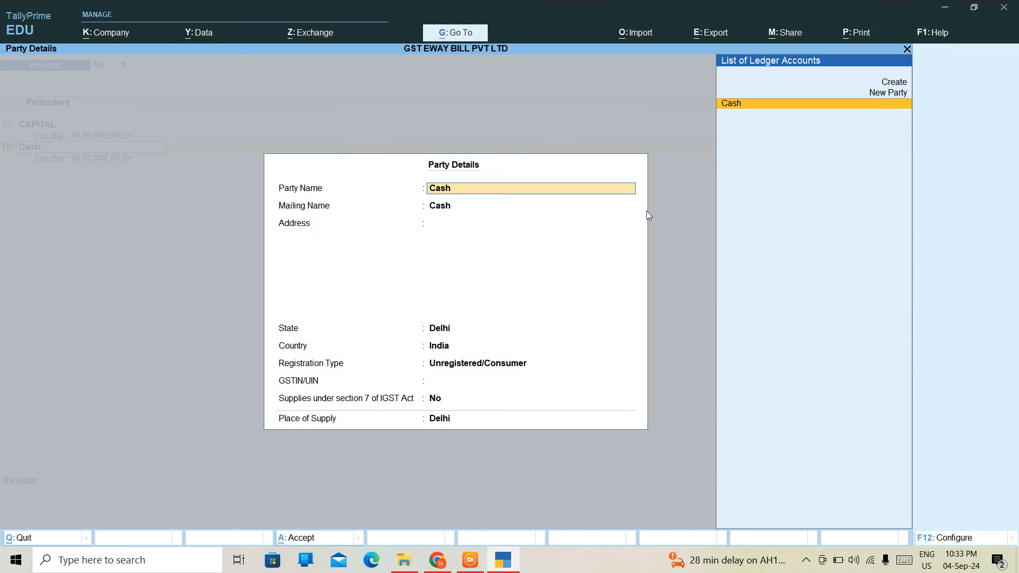
Set the Cash party's registration type to Regular, leave its GSTIN/UIN blank, and accept the receipt voucher
key("Return")
key("Return")
key("Return")
key("Return")
key("Return")
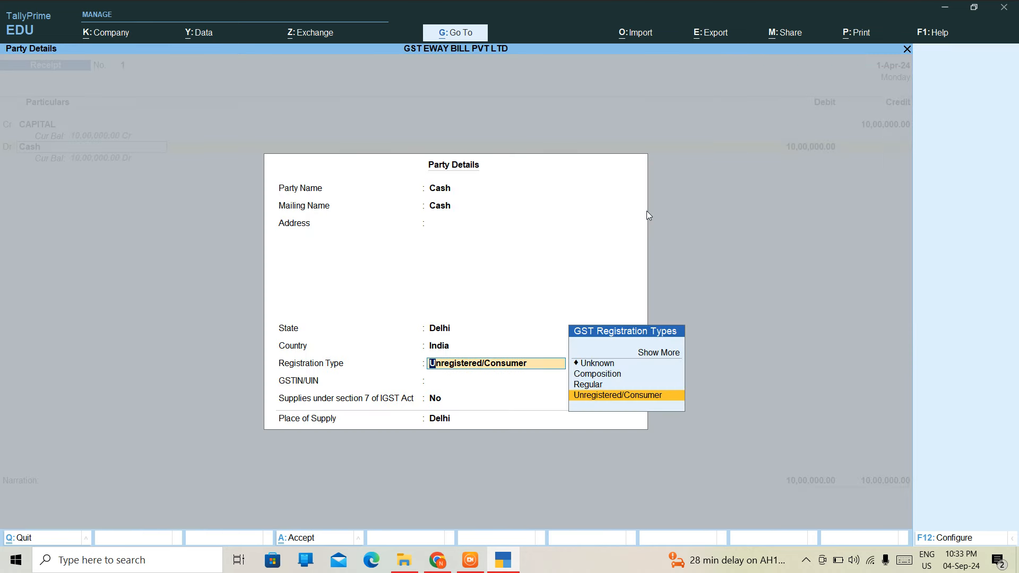
key("Up")
key("Return")
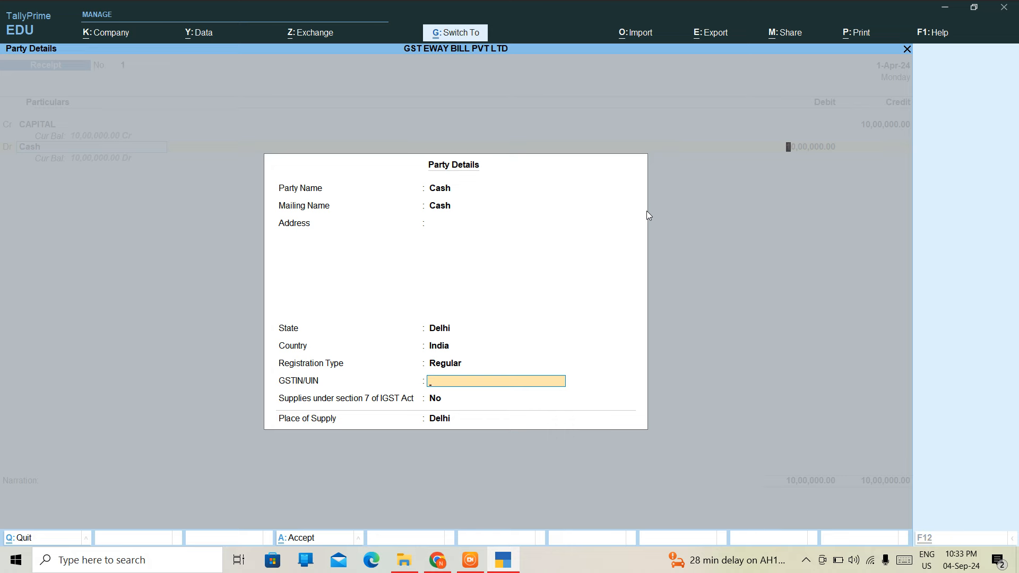
key("Return")
key("Return")
key("Return")
key("ctrl+a")
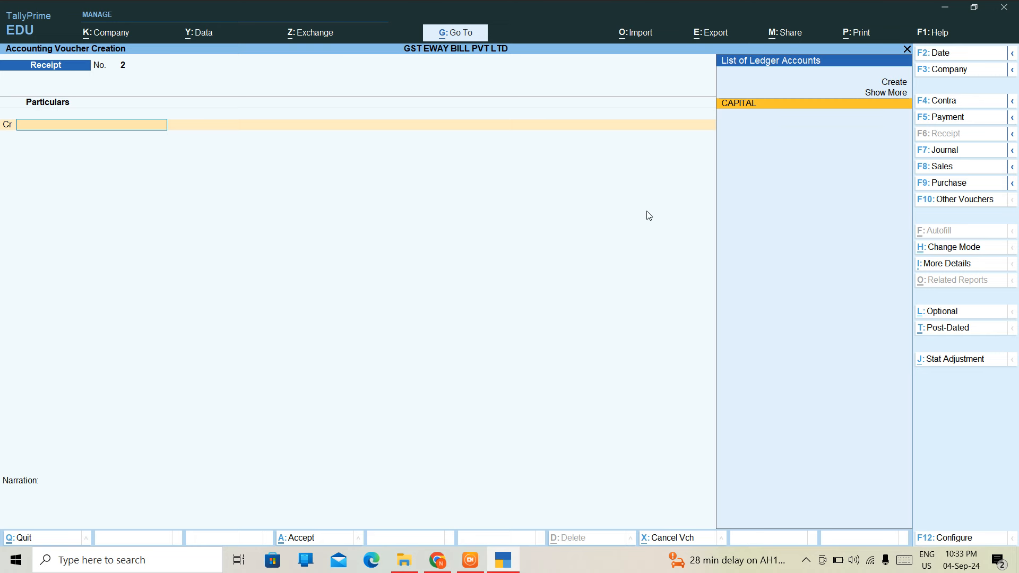
Start a purchase voucher with supplier invoice number 12 dated 1-Apr-24 and Cash as the party account
key("F9")
type("1")
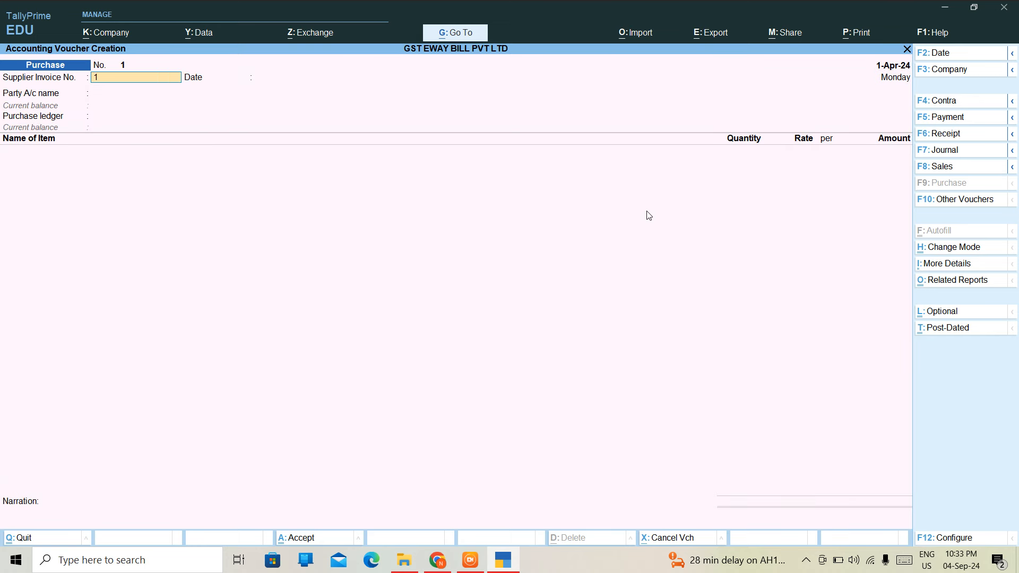
type("2")
key("Return")
key("Return")
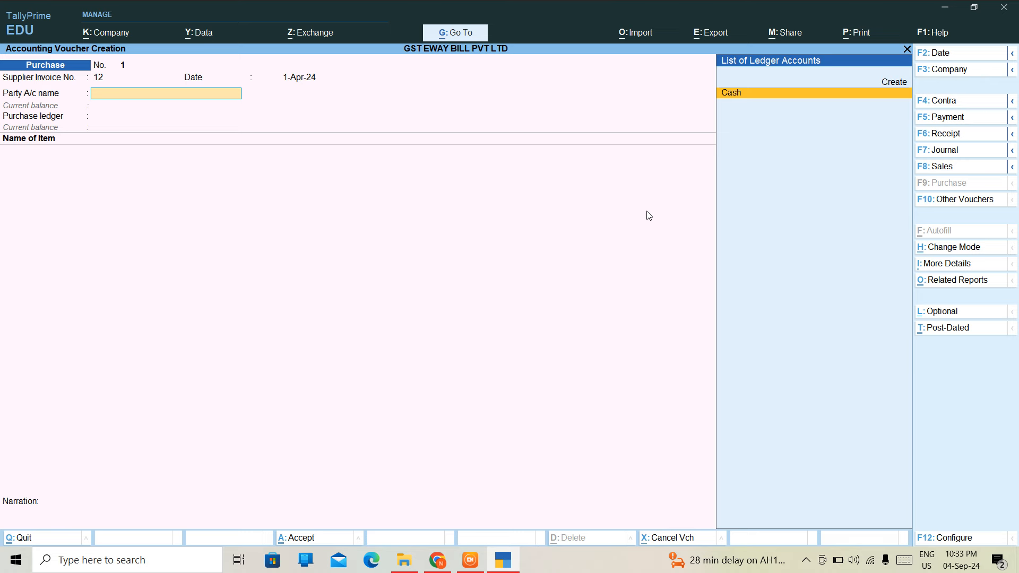
key("Return")
key("Return")
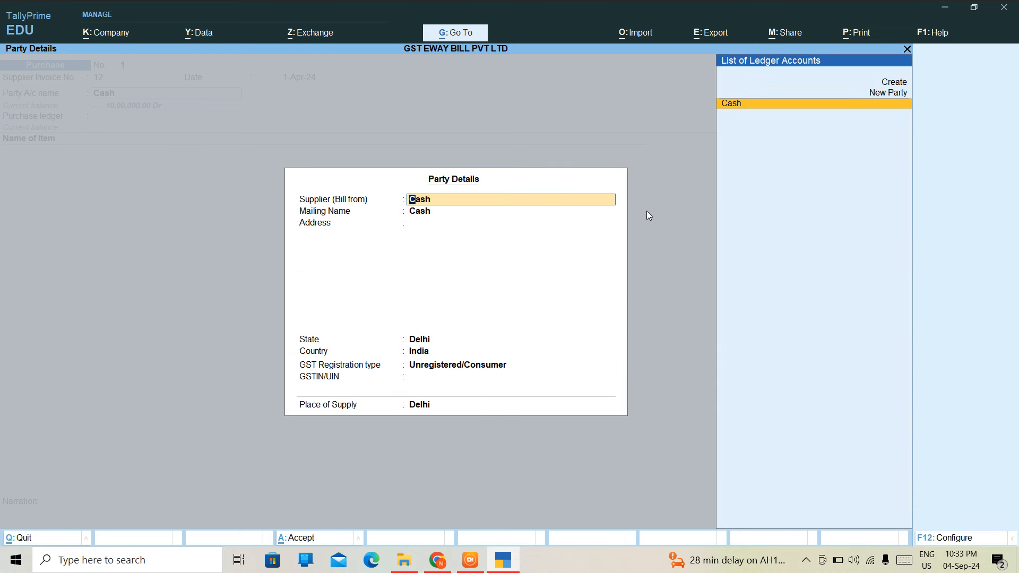
Enter DELHI as the Cash supplier's address, set the GST registration type to Regular, leave GSTIN/UIN blank, and accept the party details
key("Return")
key("Return")
type("DE")
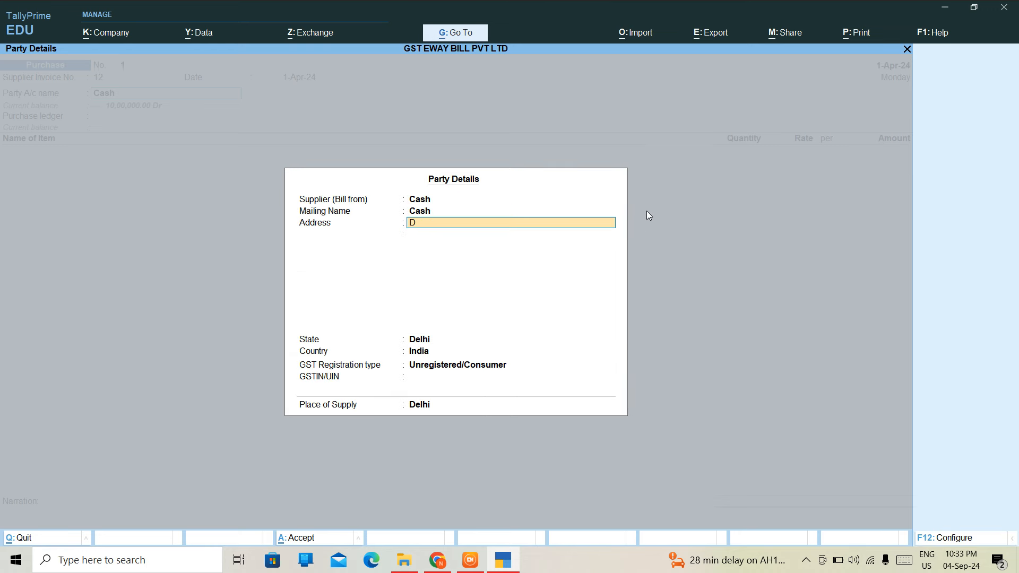
key("Return")
key("Return")
key("Return")
key("Return")
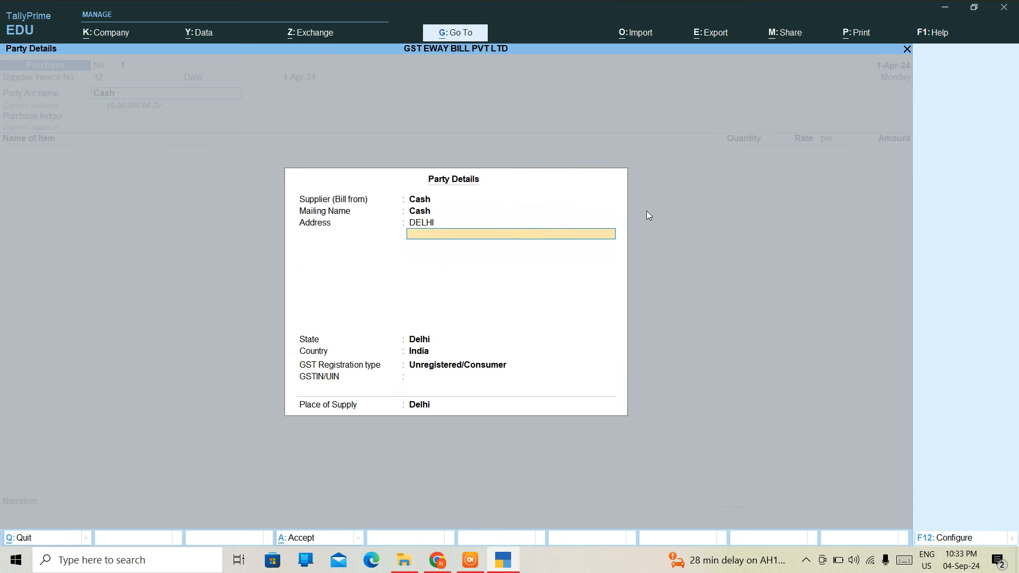
type("R")
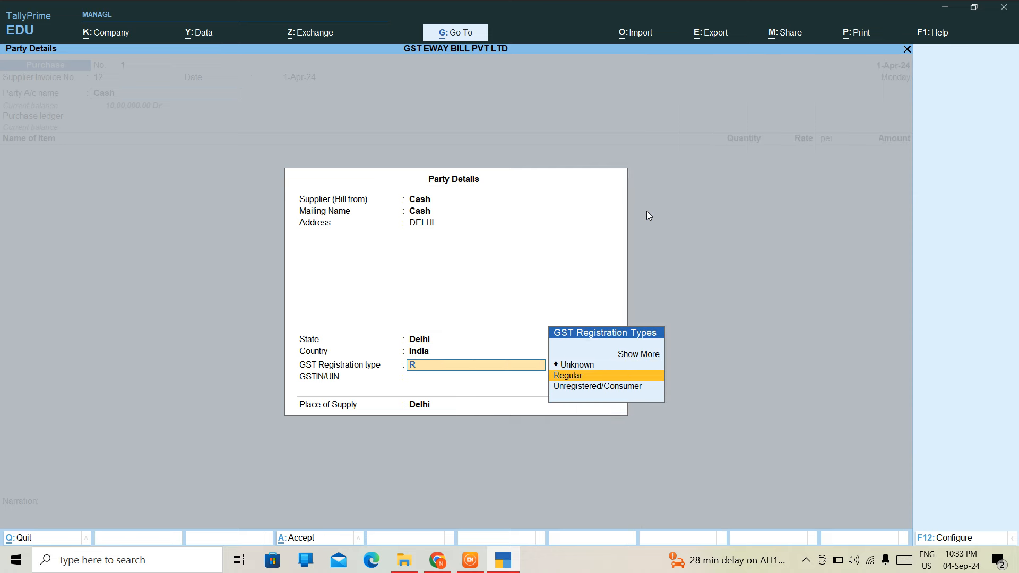
key("Return")
key("Return")
key("Return")
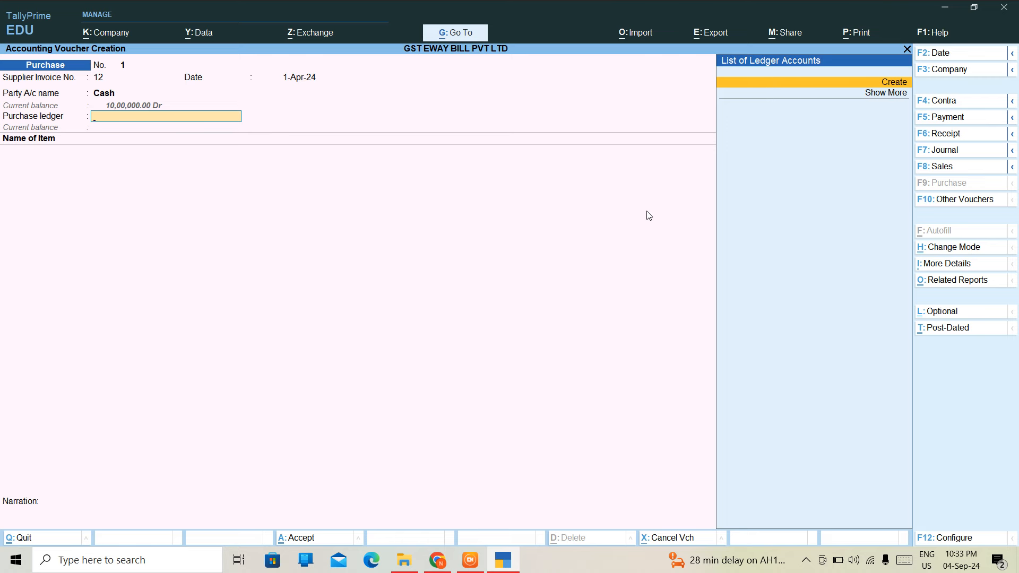
Create a ledger named PURCHASE under Purchase Accounts for the voucher, with the ledger type Not Applicable
key("alt+c")
type("PUR")
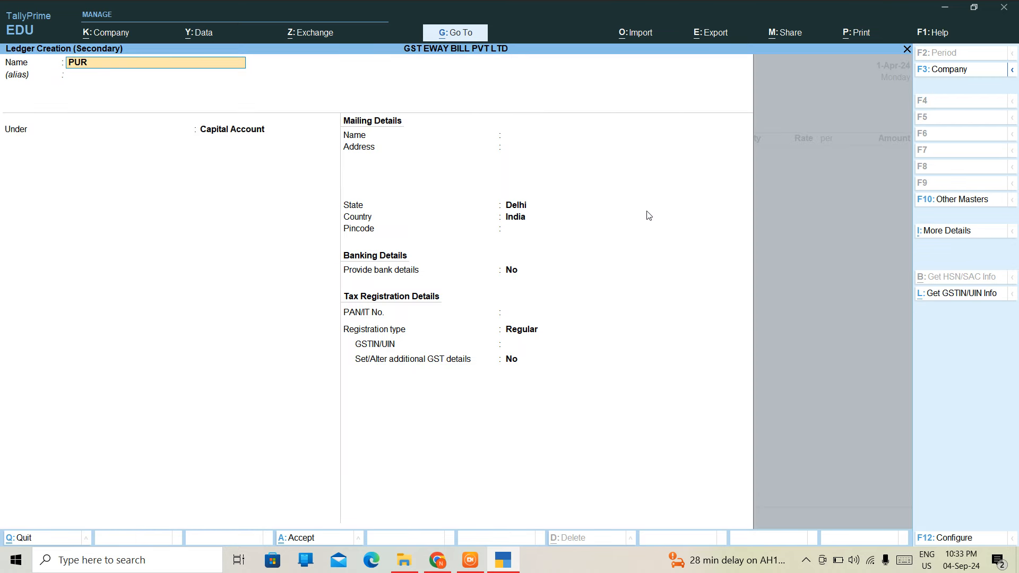
type("CHASE")
key("Return")
type("P")
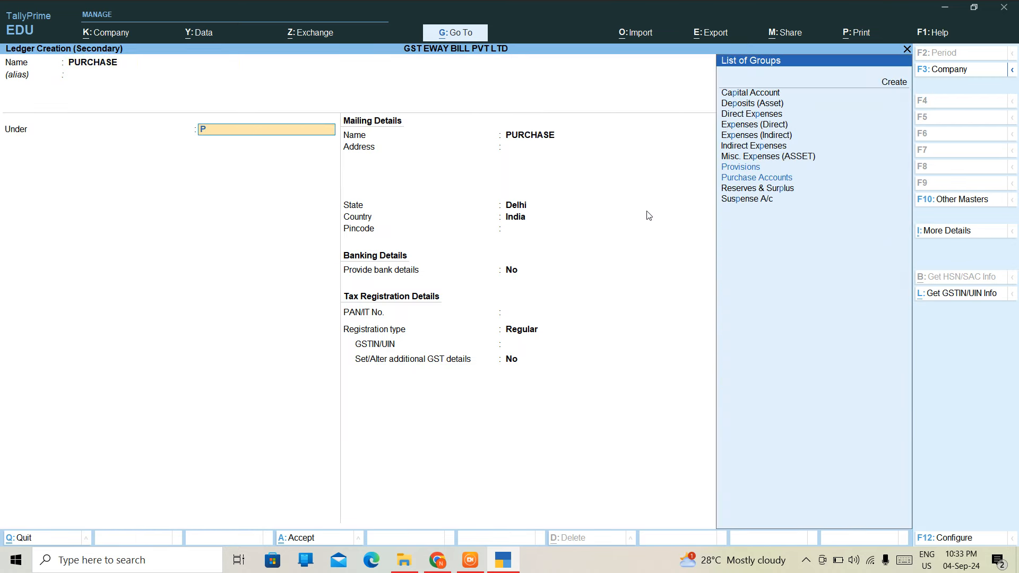
key("Down")
key("Down")
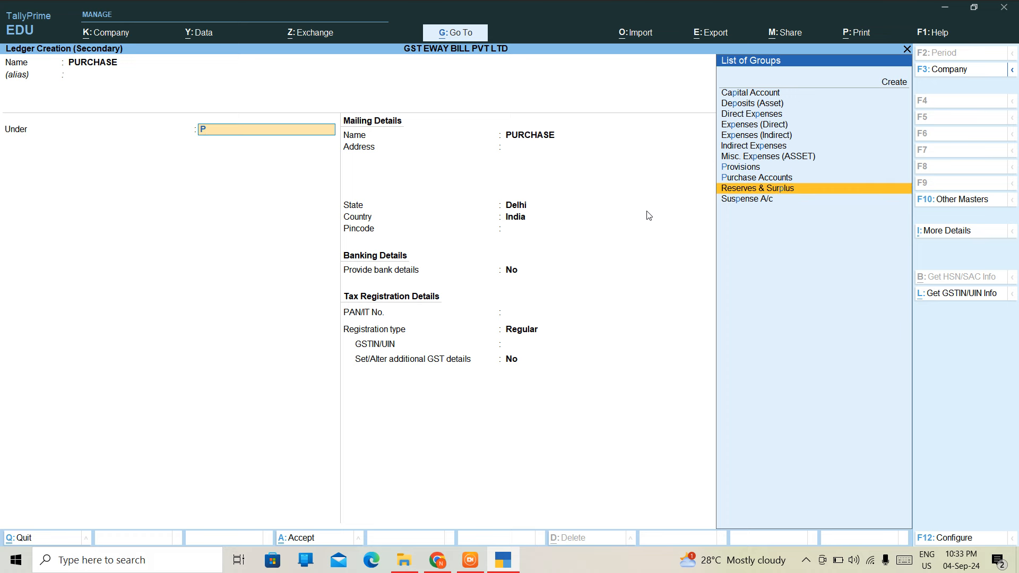
key("Up")
key("Return")
key("Return")
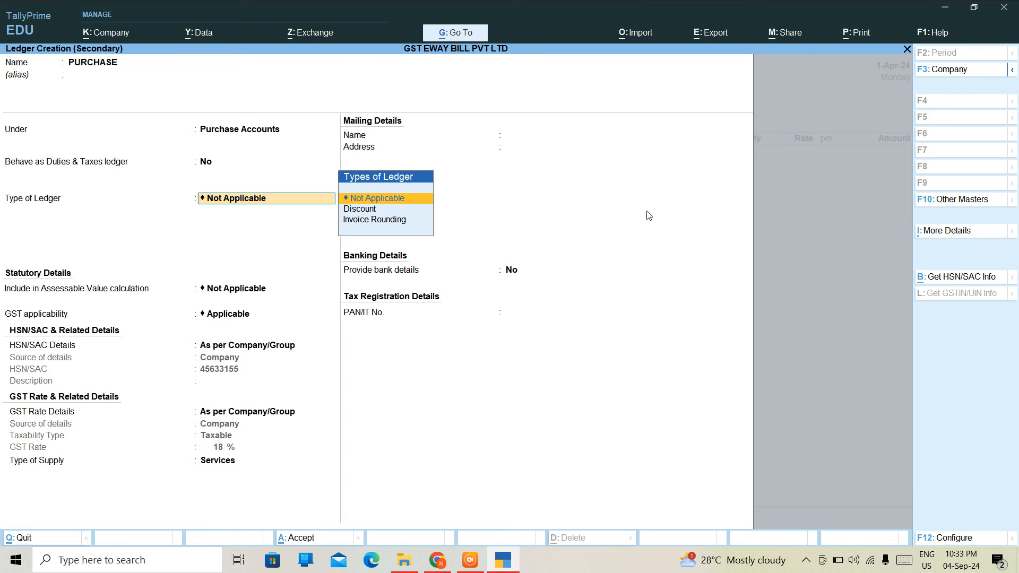
key("Return")
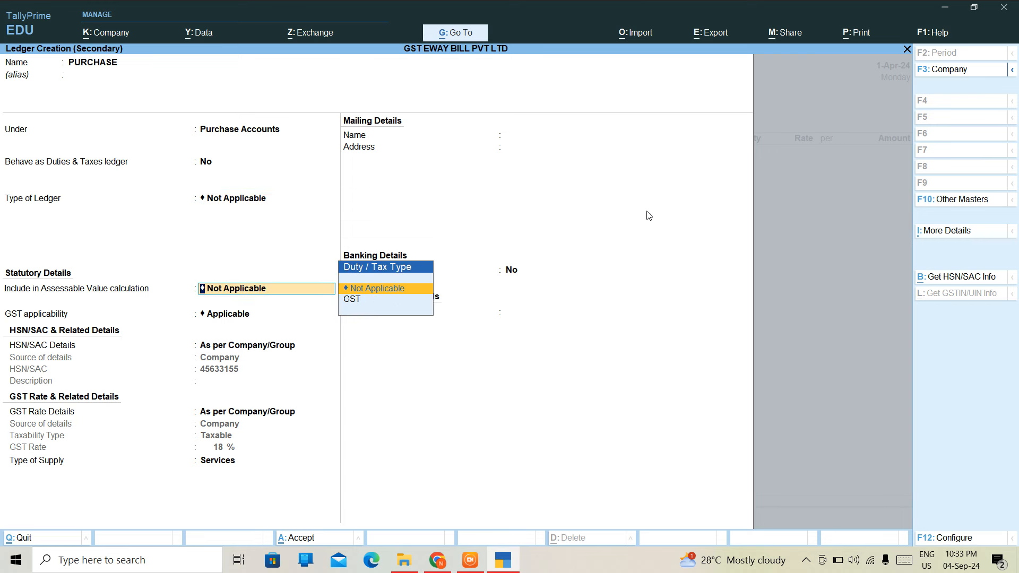
Keep the assessable value calculation Not Applicable and specify HSN/SAC 45632178 directly in the PURCHASE ledger, without a description
key("Down")
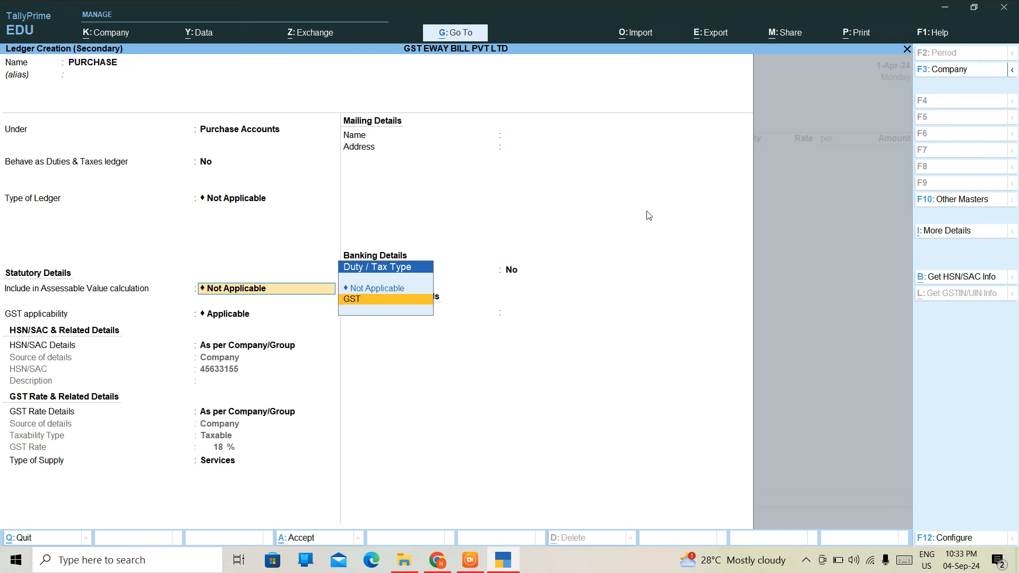
key("Up")
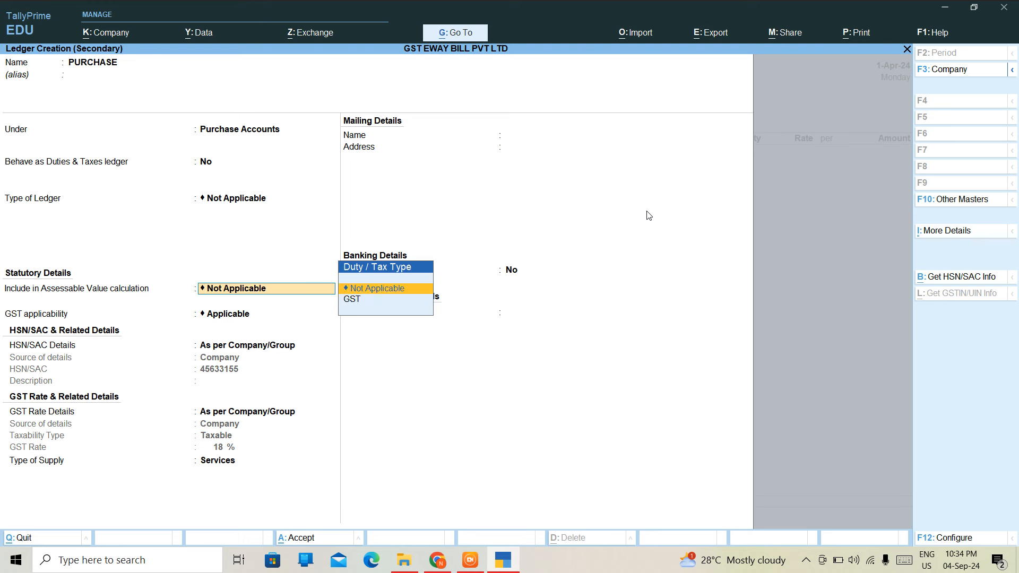
key("Return")
key("Return")
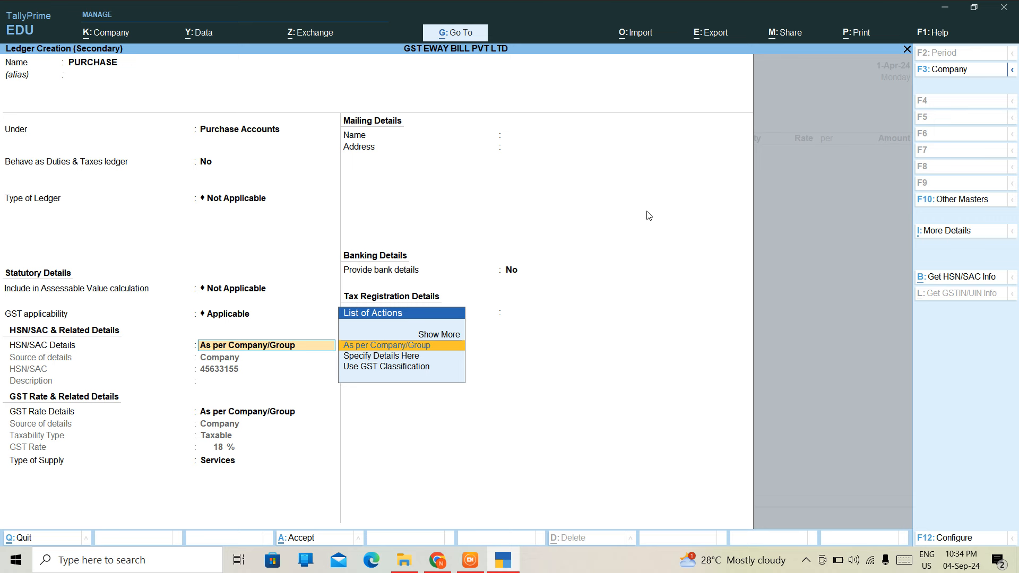
key("Down")
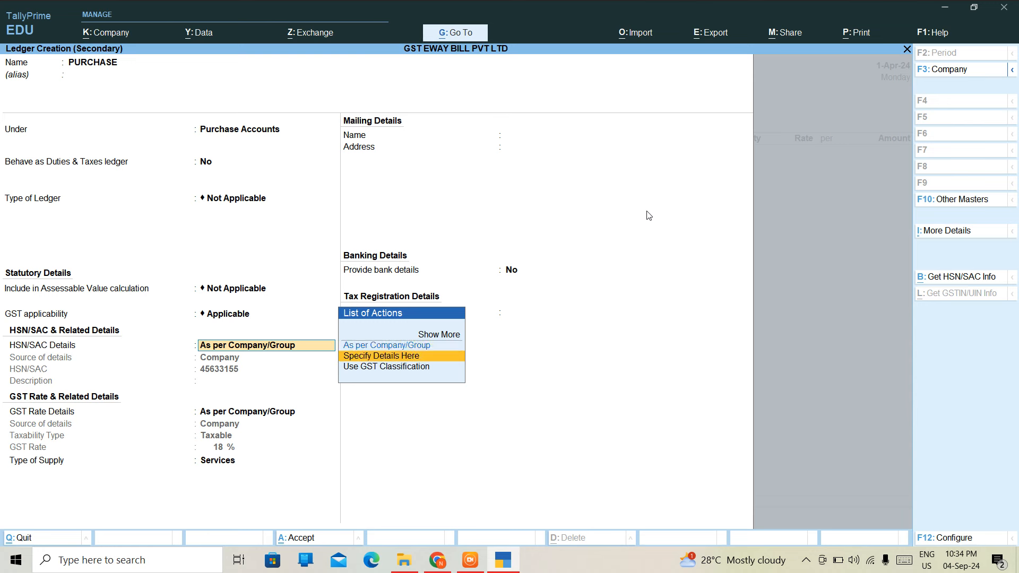
key("Return")
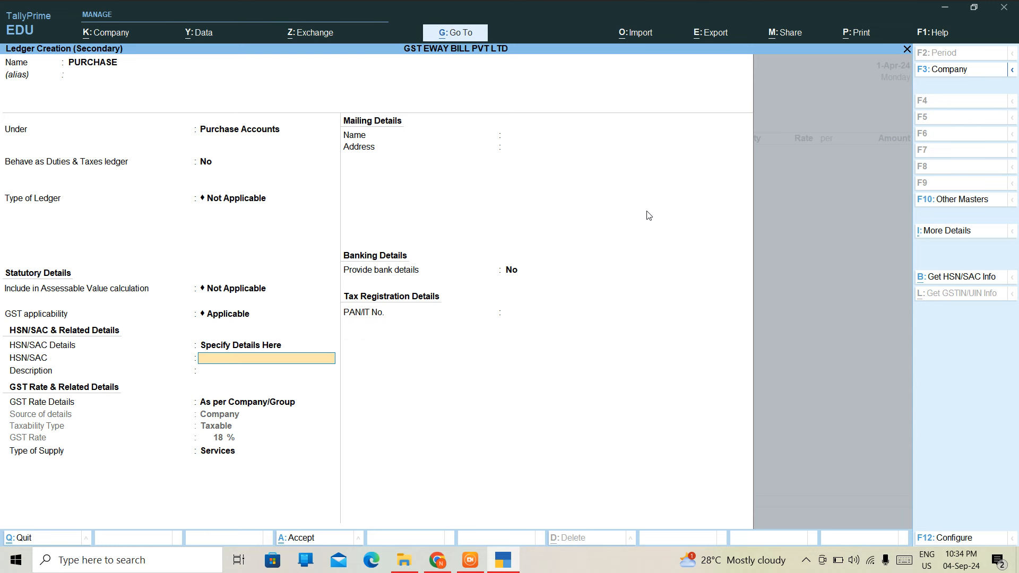
type("45632178")
key("Return")
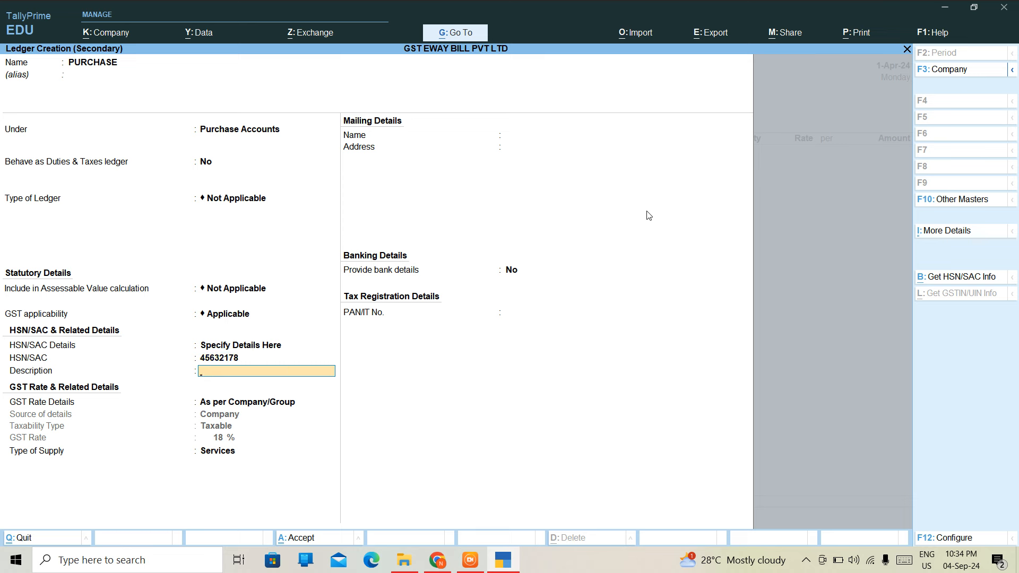
key("Return")
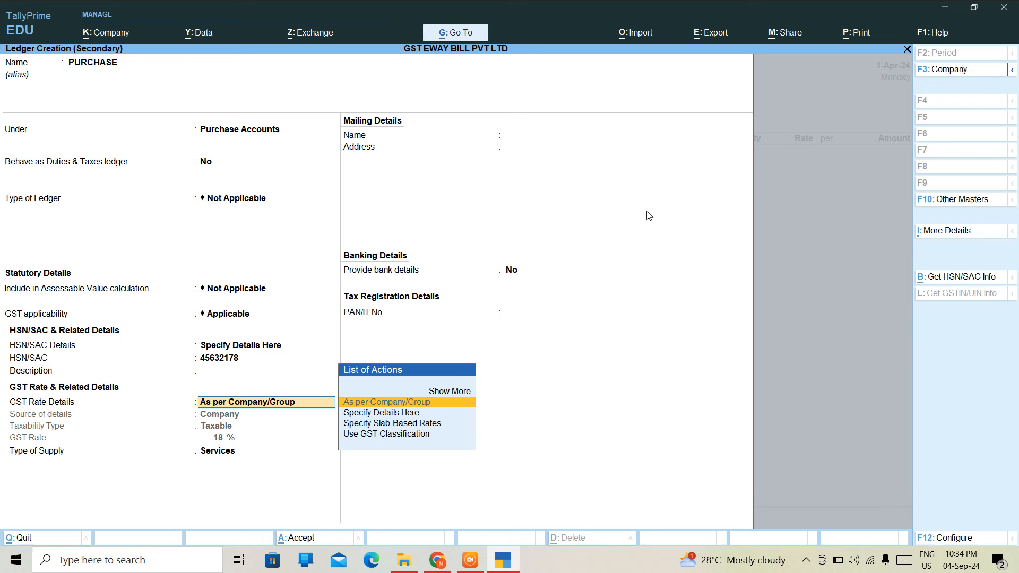
Specify a taxable GST rate of 18% and Goods as the type of supply for the PURCHASE ledger, and save it
key("Return")
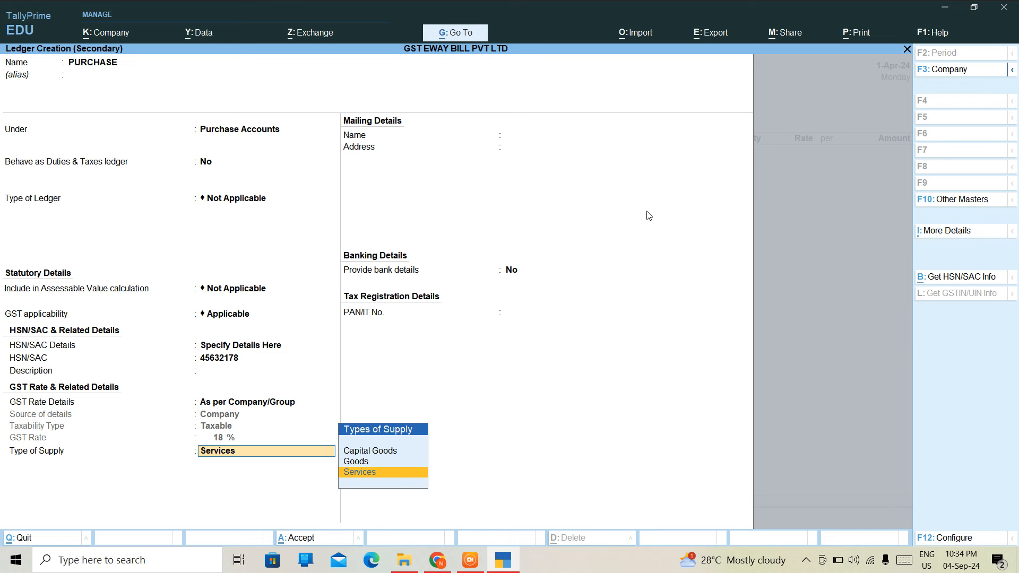
key("BackSpace")
key("Down")
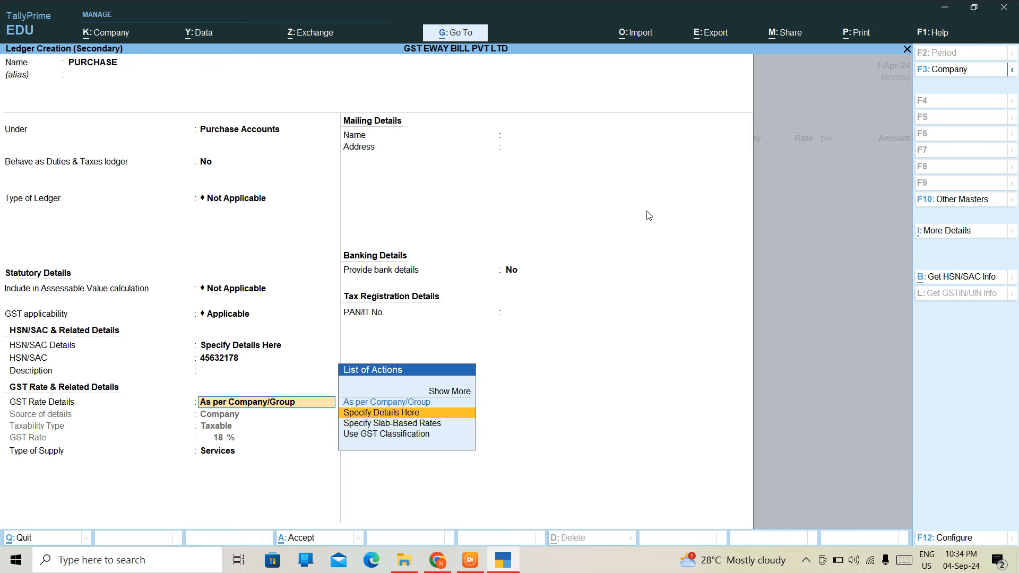
key("Return")
key("Return")
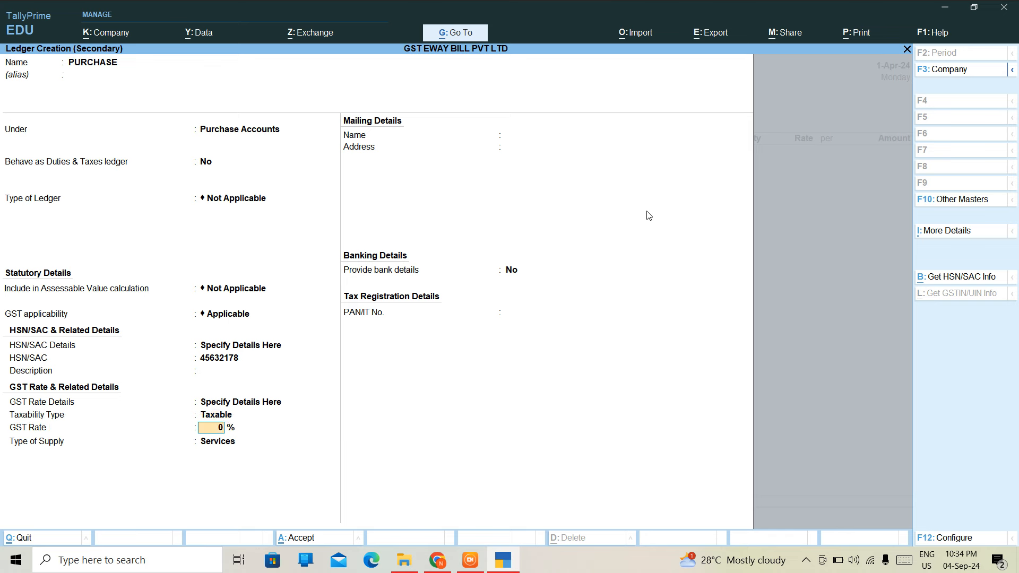
type("18")
key("Return")
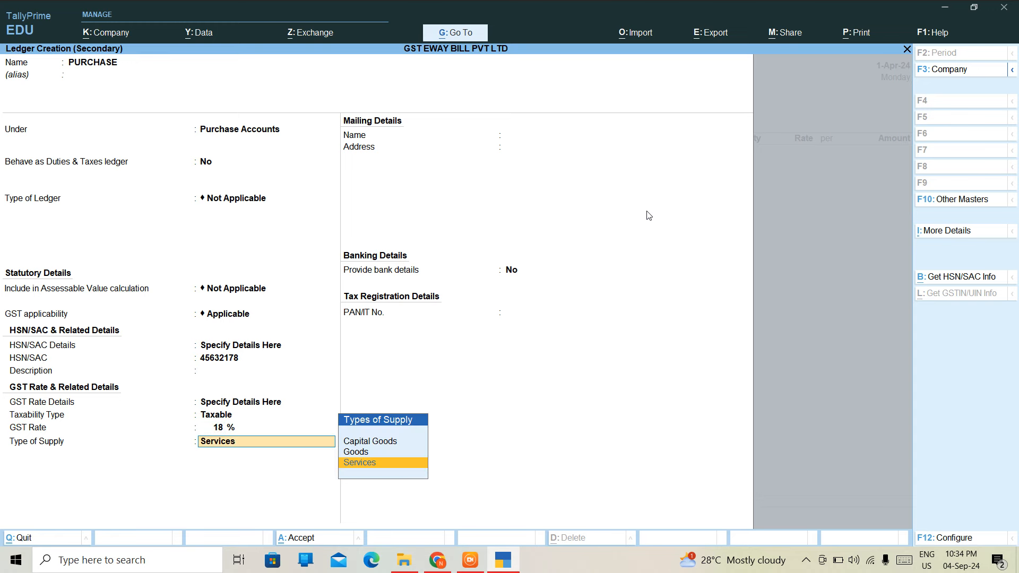
key("Up")
key("Return")
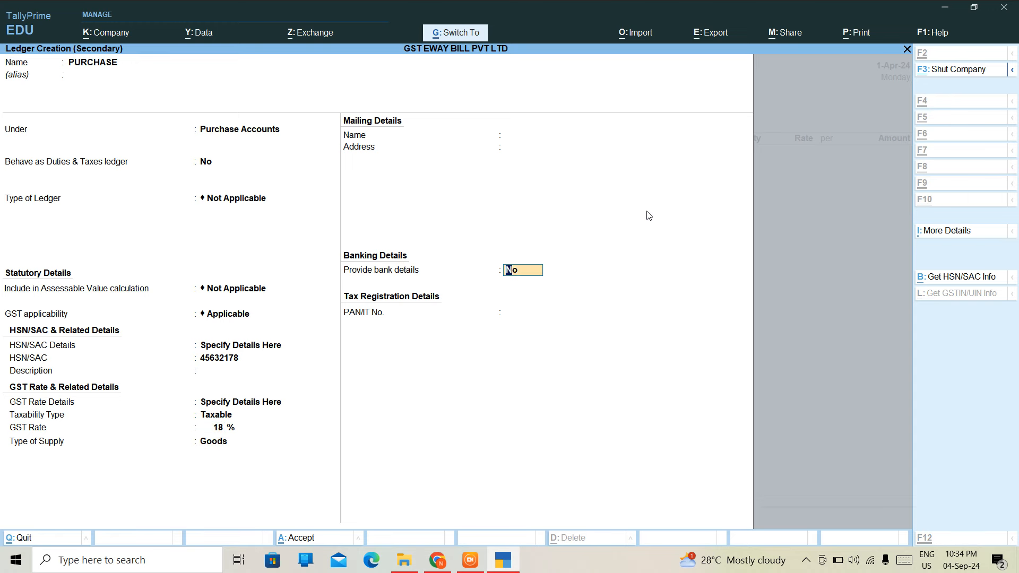
key("ctrl+a")
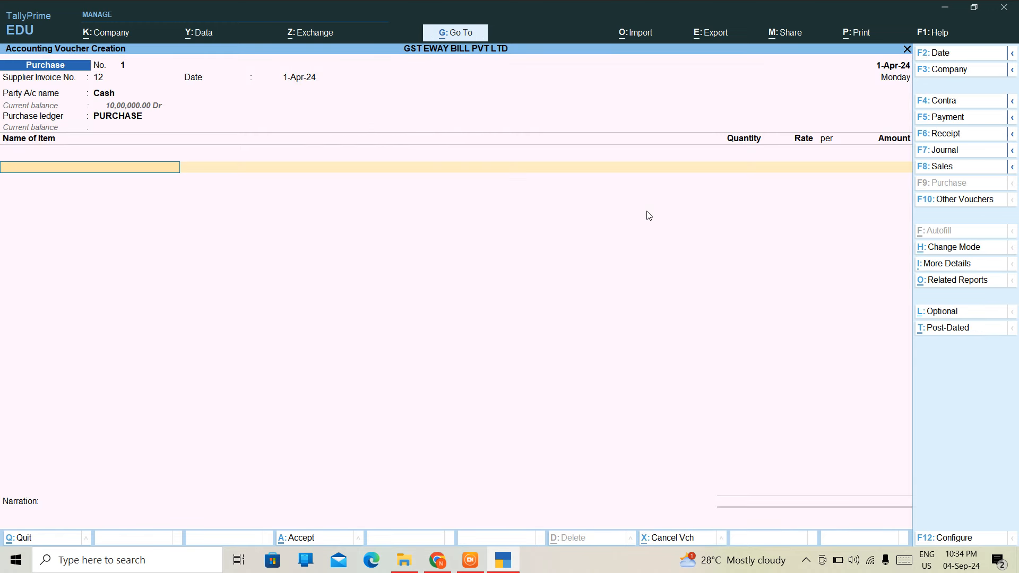
Start a new stock item named DELL 6521 from the purchase voucher's item line, without an alias
key("alt+c")
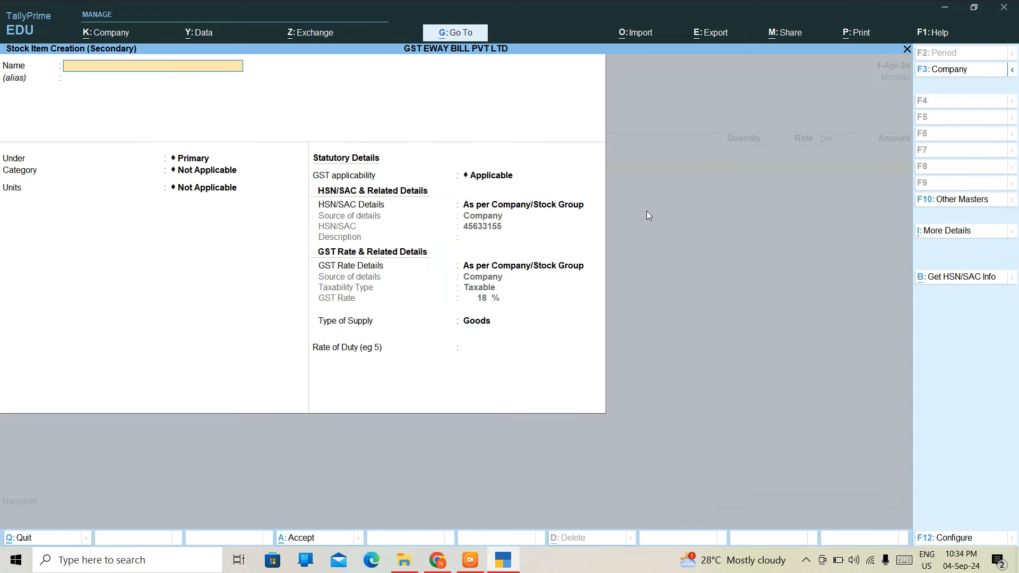
type("DELL 6521")
key("Return")
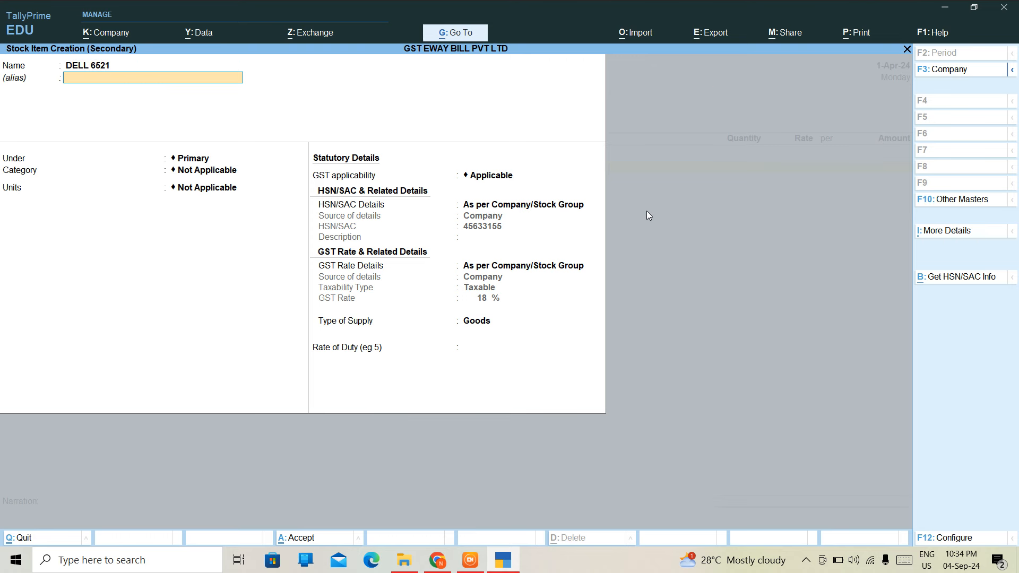
key("Return")
Create a stock group named LAPTOP under Primary without adding item quantities, and specify HSN/SAC 45967812 for it
key("alt+c")
type("LAPTOP")
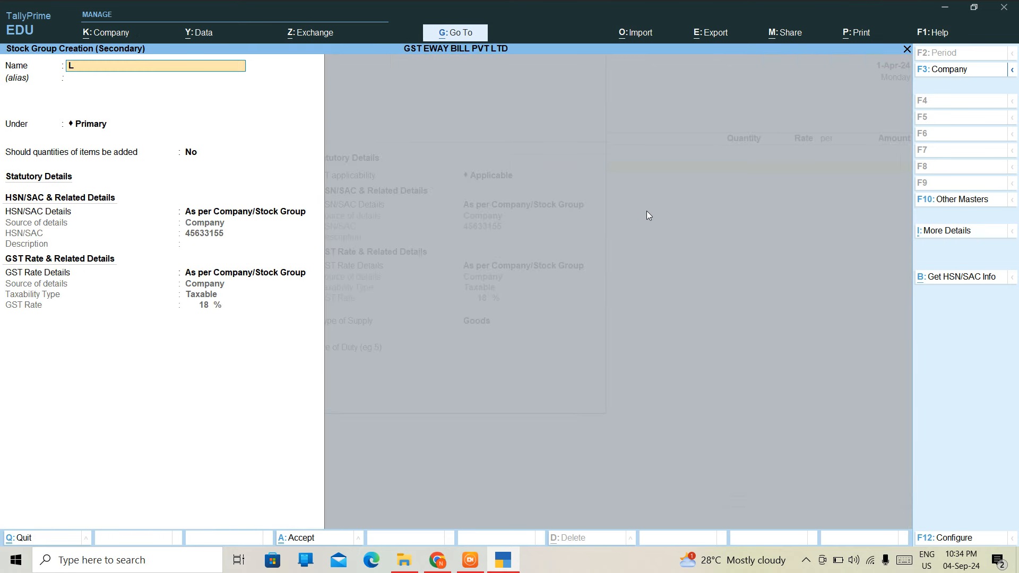
key("Return")
key("Return")
key("Return")
key("Return")
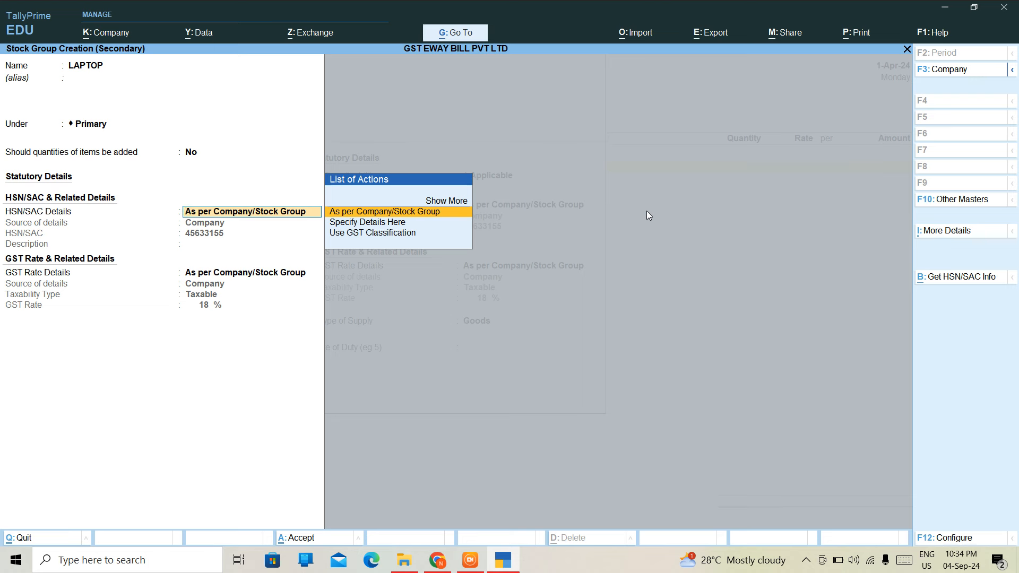
key("Down")
key("Return")
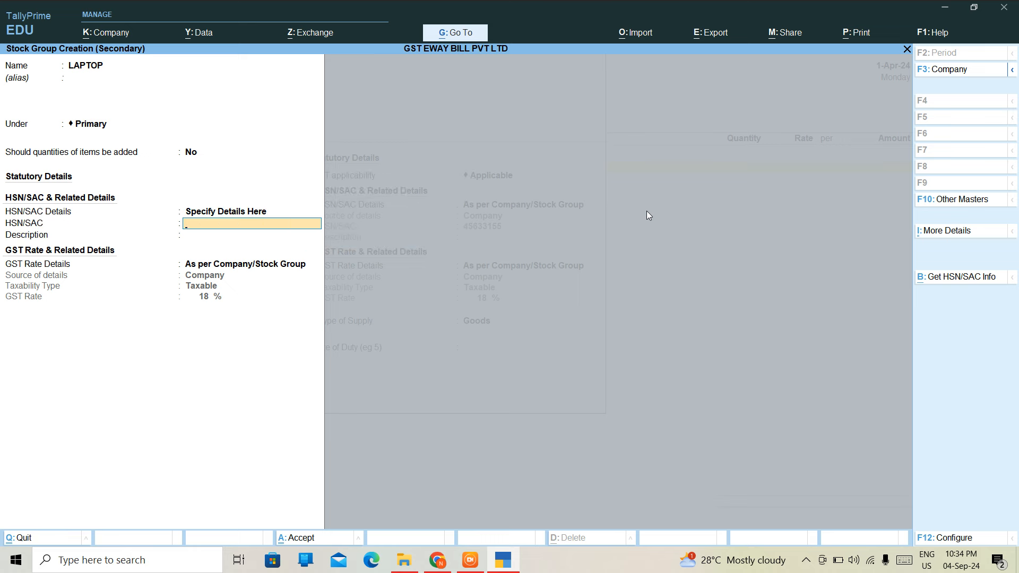
type("45967812")
key("Return")
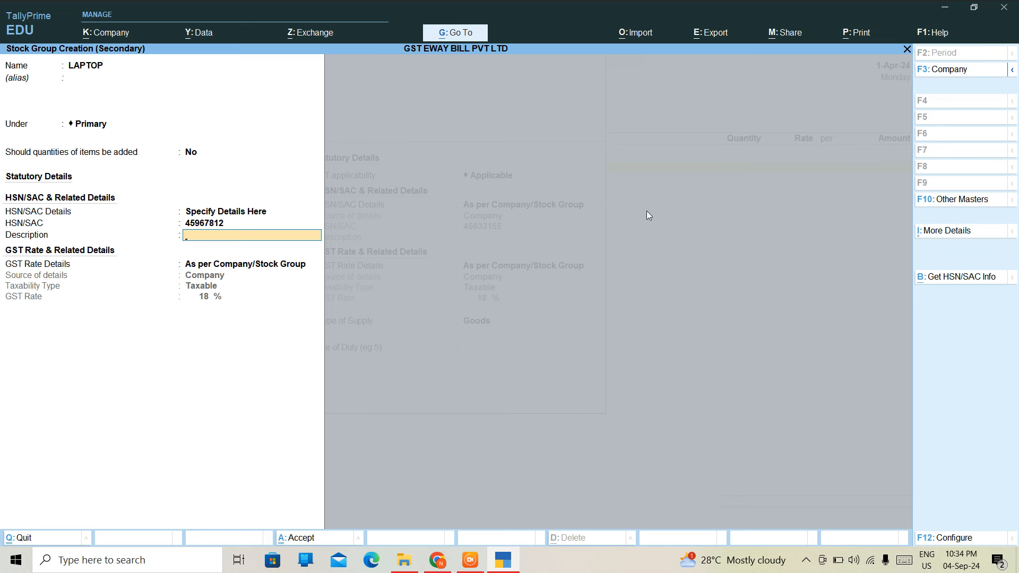
Specify a taxable GST rate of 18% for the LAPTOP group and save it as the stock item's parent group
key("Return")
key("Down")
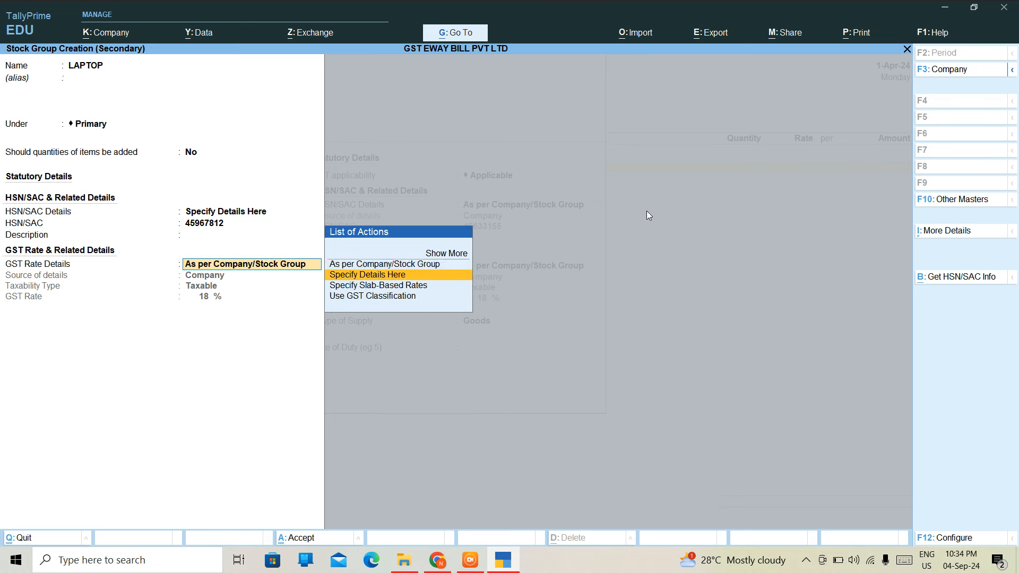
key("Return")
key("Return")
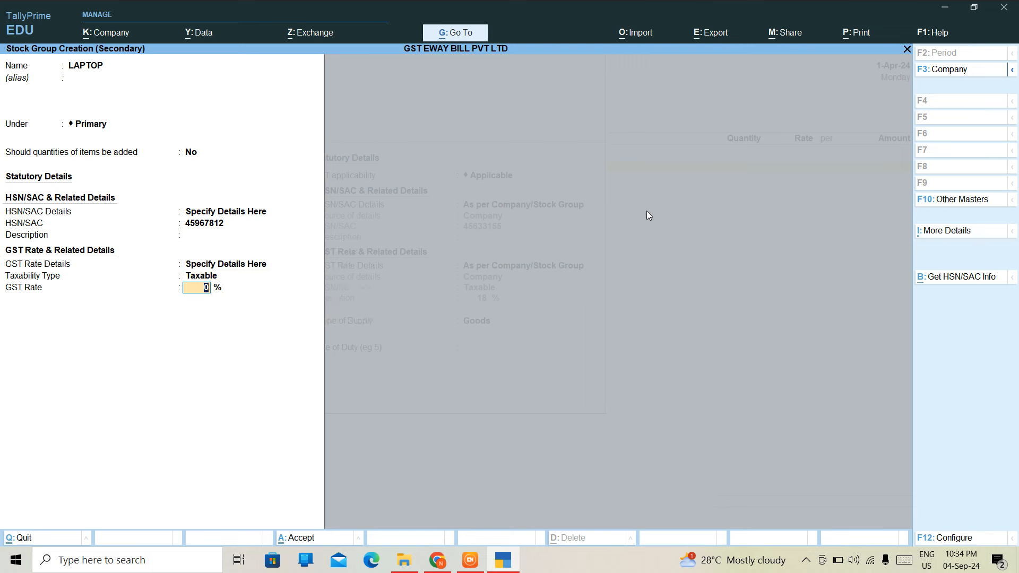
type("18")
key("Return")
key("Return")
key("Return")
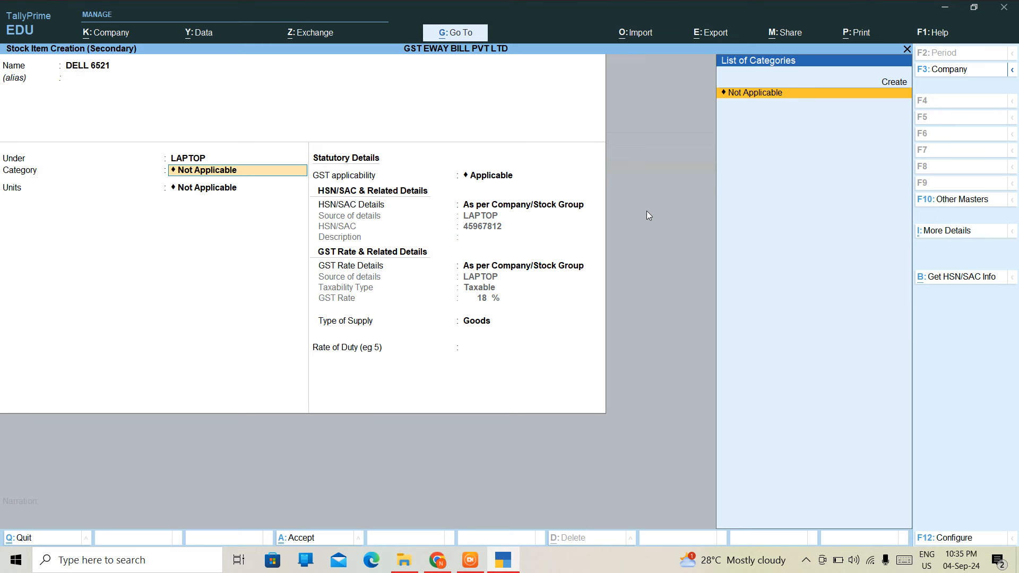
Create a simple unit PCS with formal name PIECES, UQC PCS-PIECES and 0 decimal places for the stock item, leaving its category not applicable
key("Return")
key("alt+c")
type("PCS")
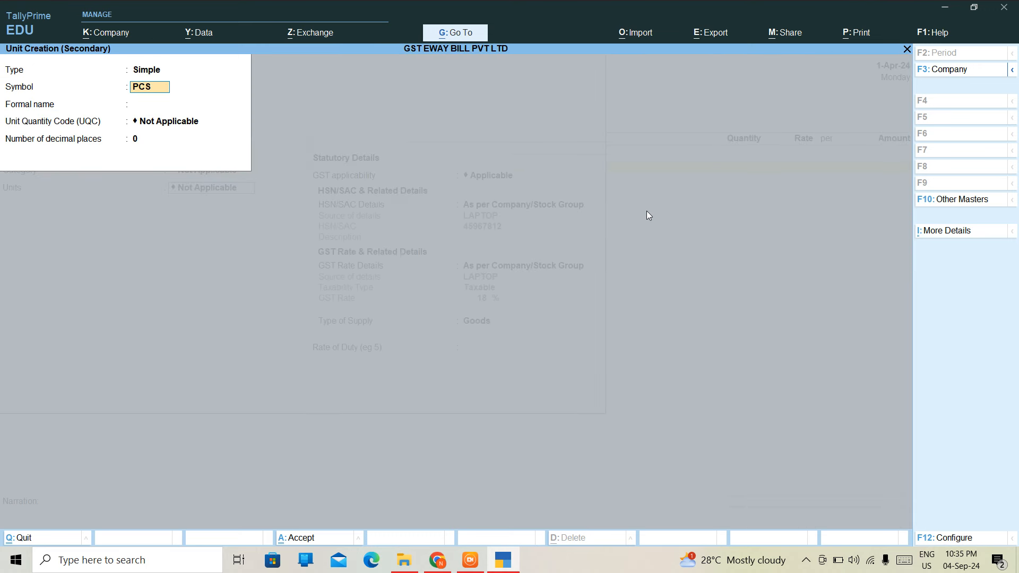
key("Return")
type("PIECES")
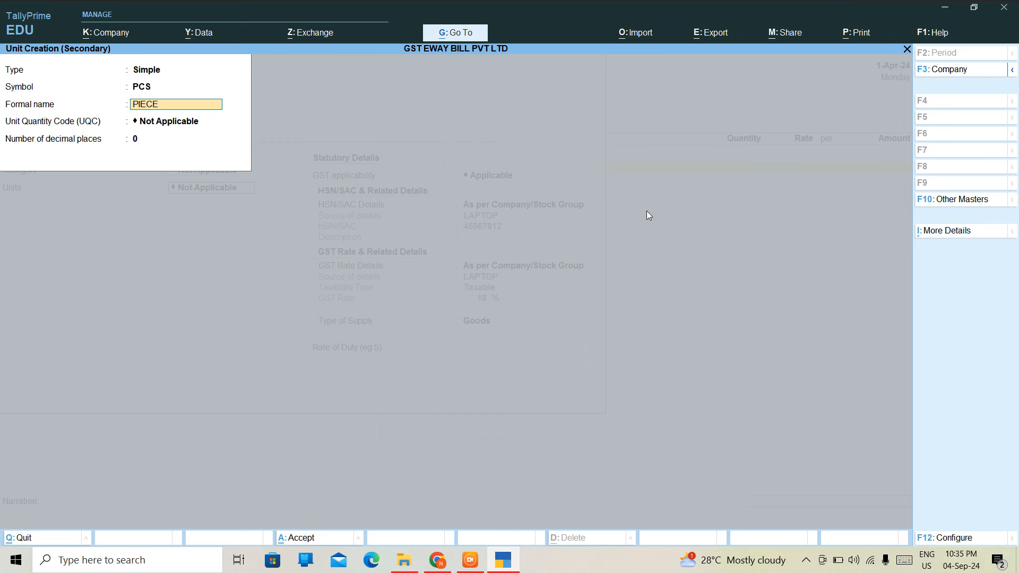
key("Return")
type("[")
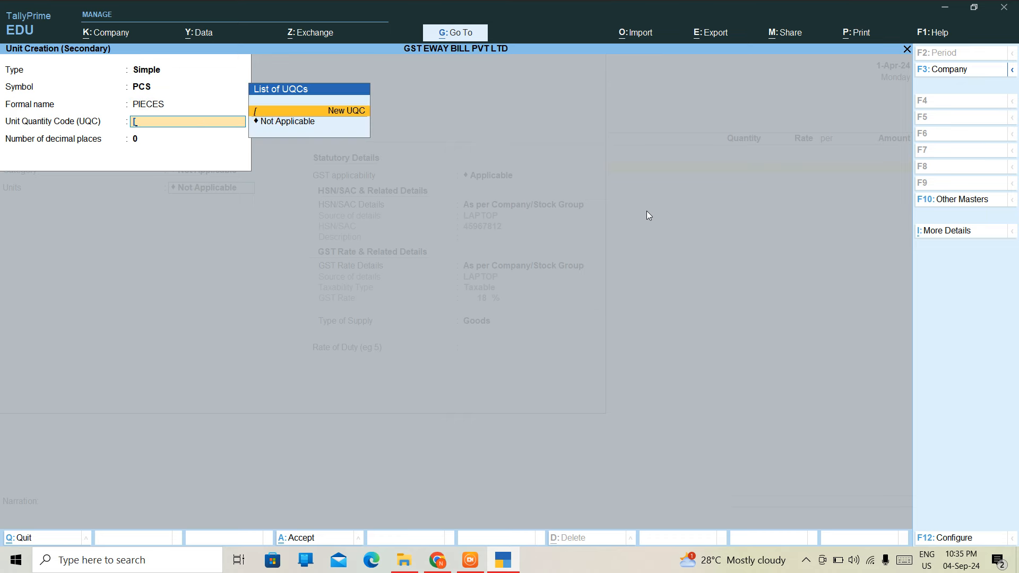
key("BackSpace")
type("PI")
key("Return")
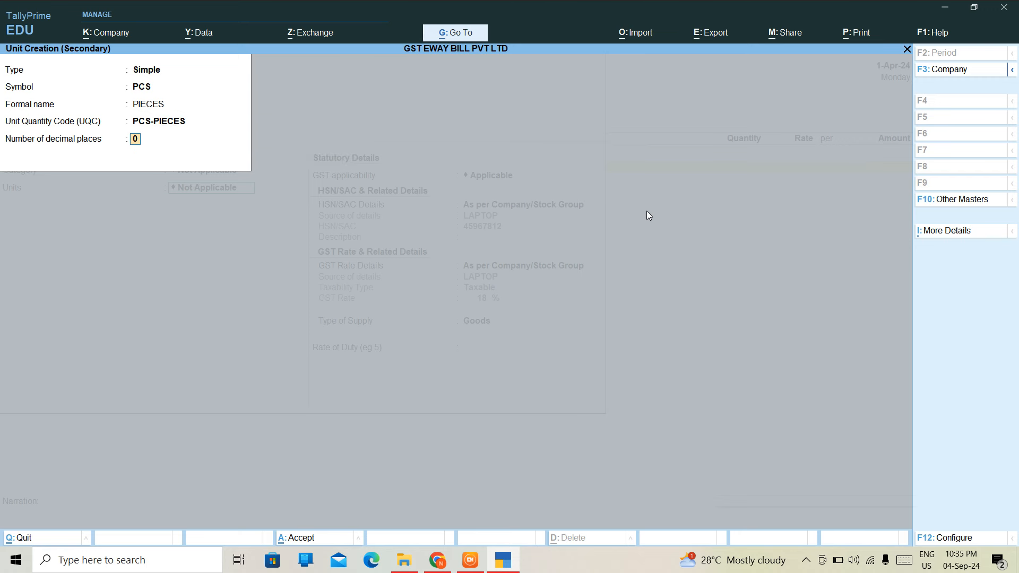
key("Return")
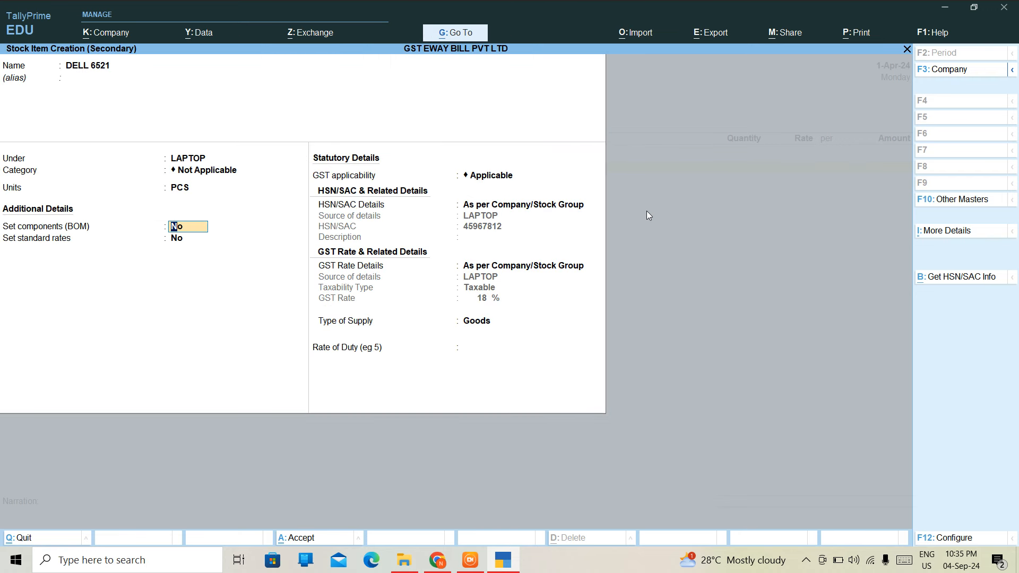
Keep components and standard rates off and GST applicable for DELL 6521, and specify its own HSN/SAC as 12345678 without a description
key("Return")
key("Return")
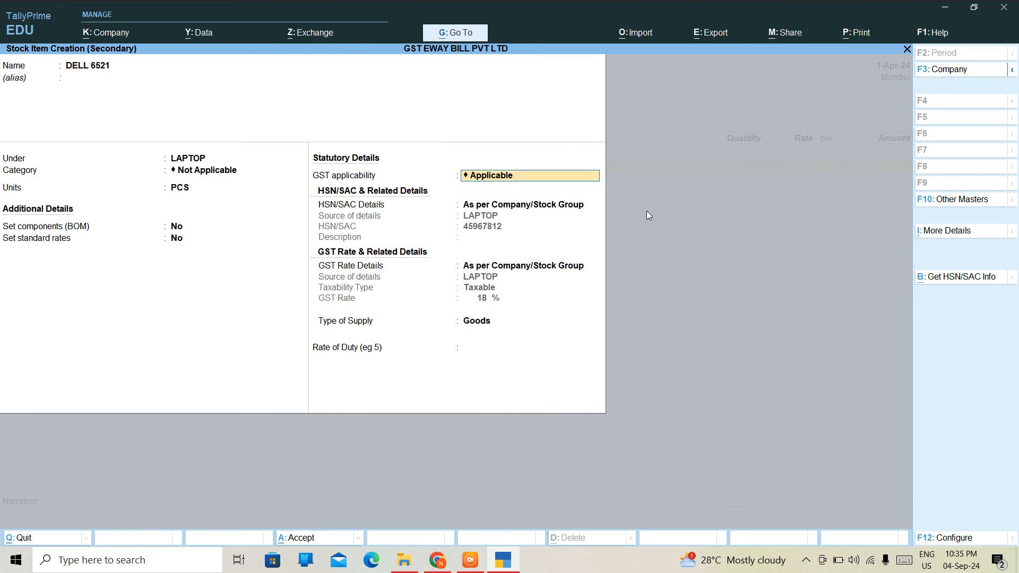
key("Return")
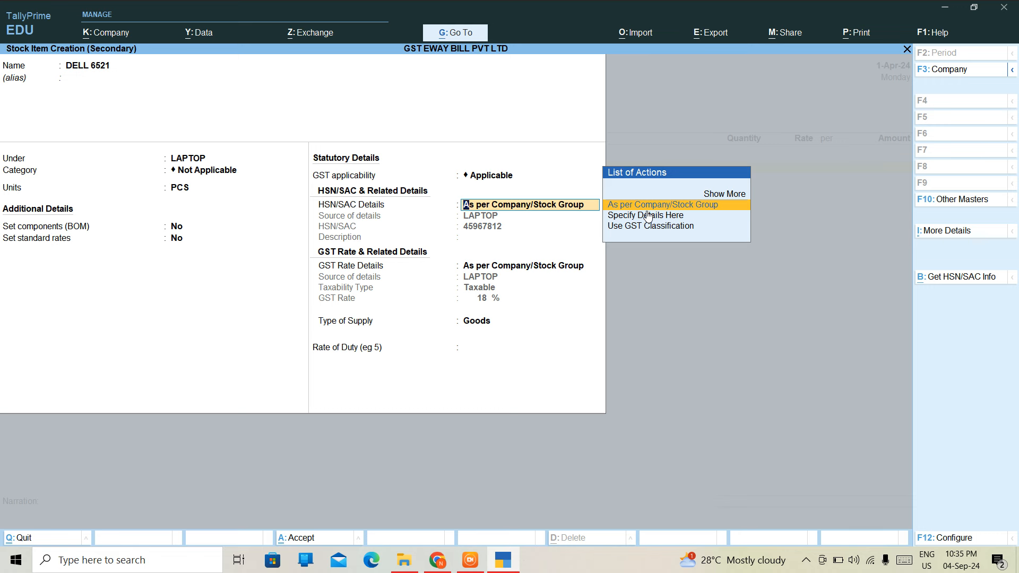
key("Down")
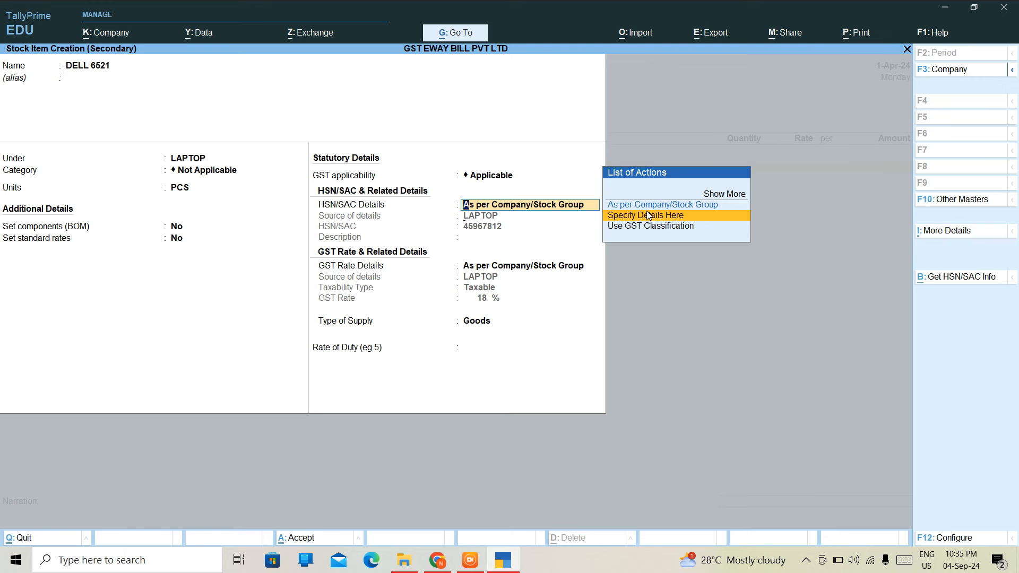
key("Return")
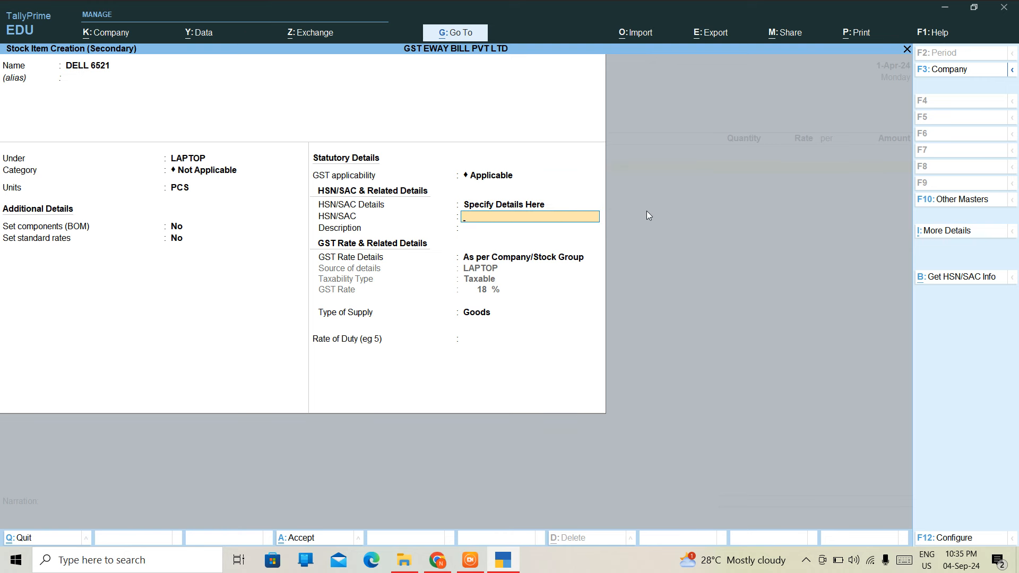
type("12345678")
key("Return")
key("Return")
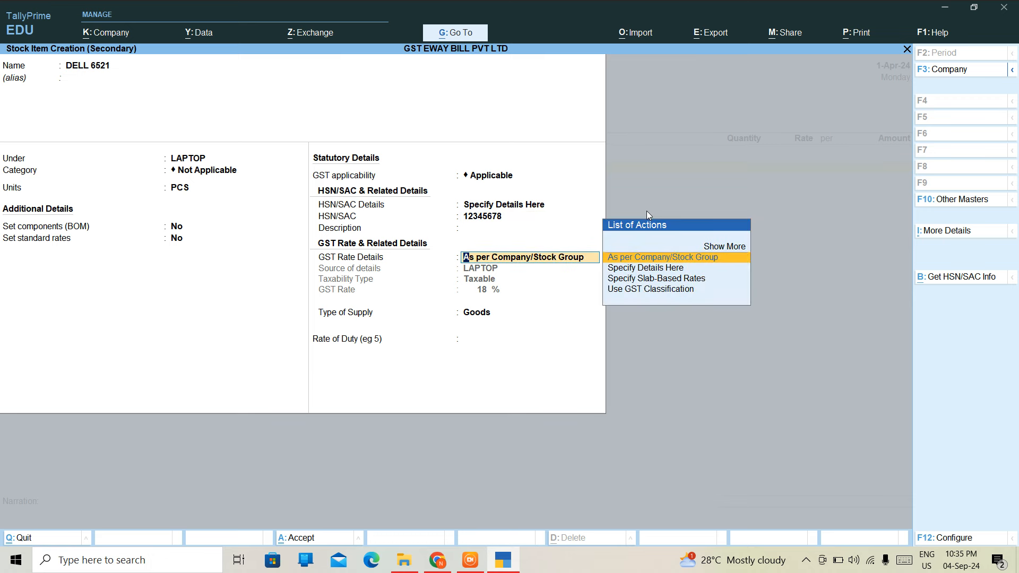
Specify a taxable GST rate of 18% and Goods as the type of supply for DELL 6521, and save the stock item
key("Down")
key("Return")
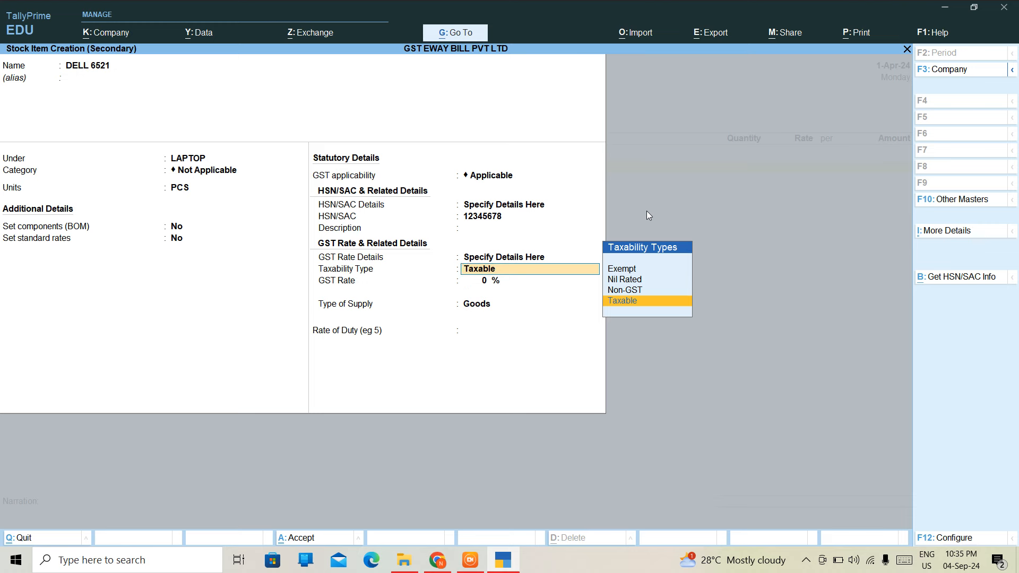
key("Return")
type("18")
key("Return")
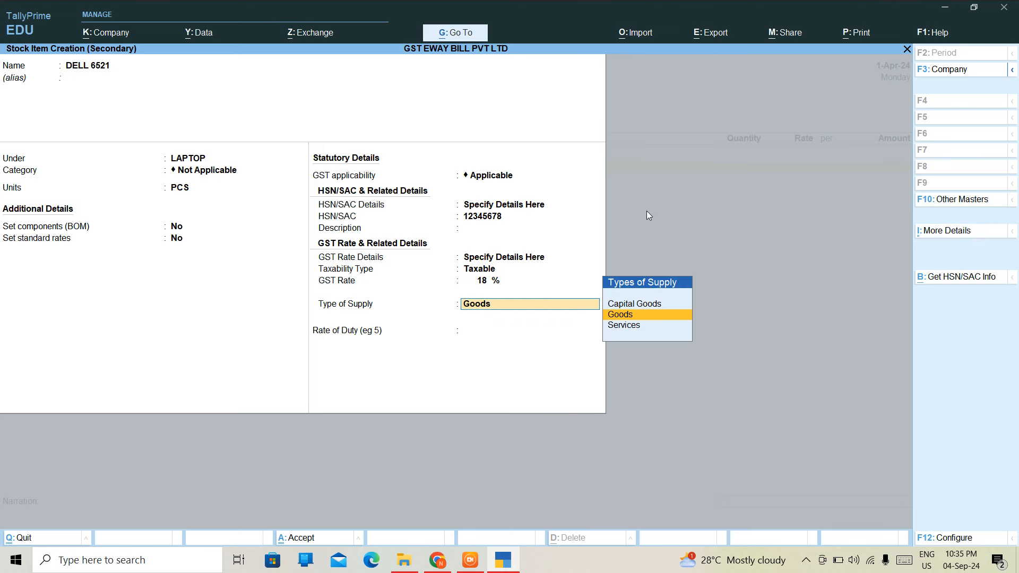
key("Return")
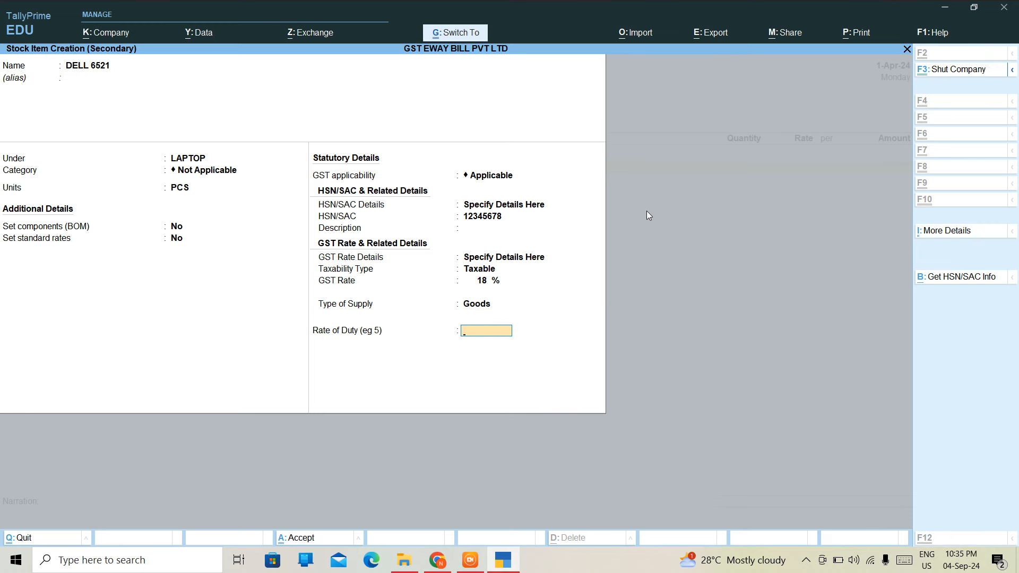
key("Return")
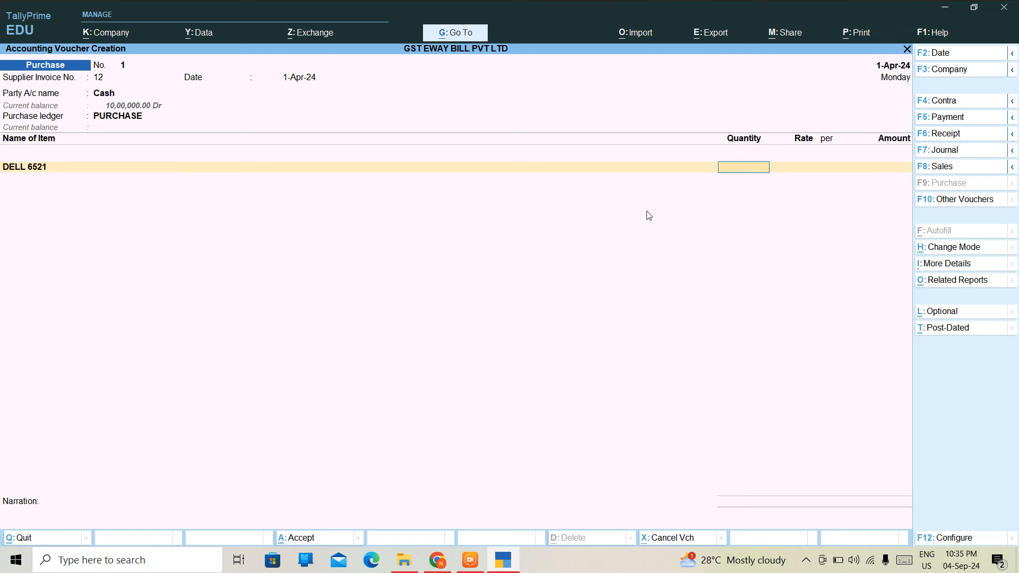
Enter 100 PCS of DELL 6521 at a rate of 10,000 per PCS on the purchase voucher's item line
type("18")
key("BackSpace")
type("100")
key("Return")
type("100000")
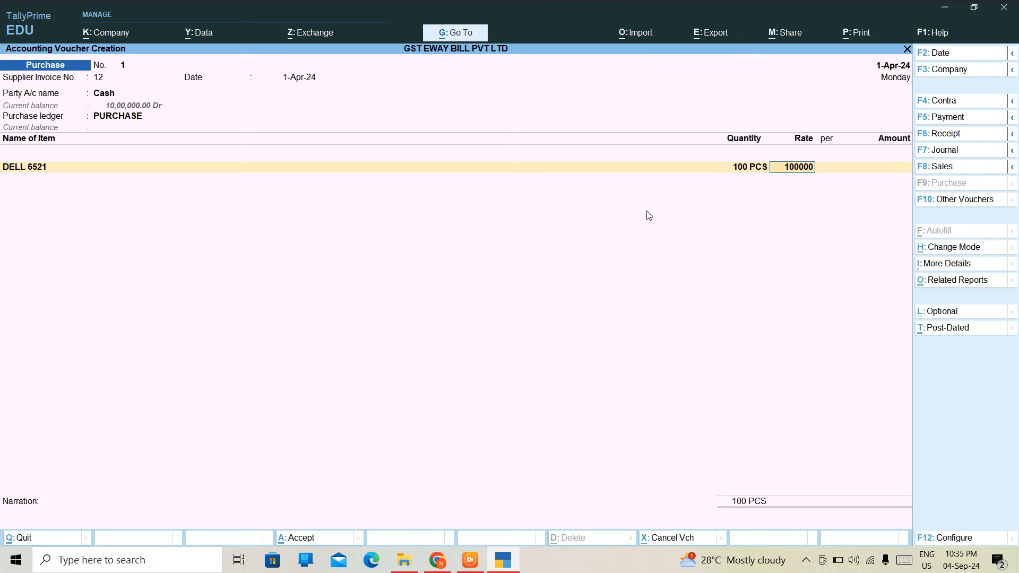
key("Return")
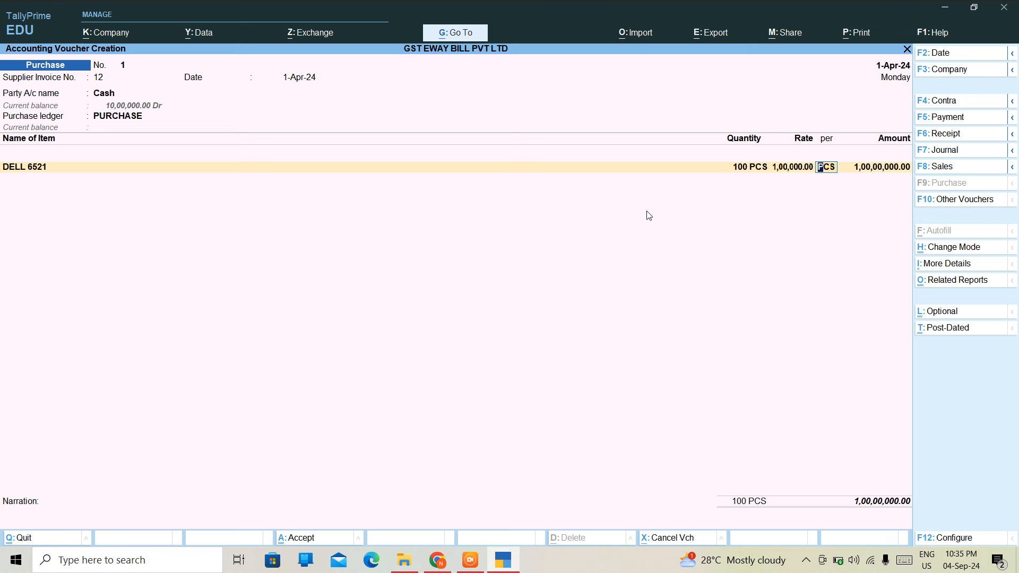
key("BackSpace")
type("10000")
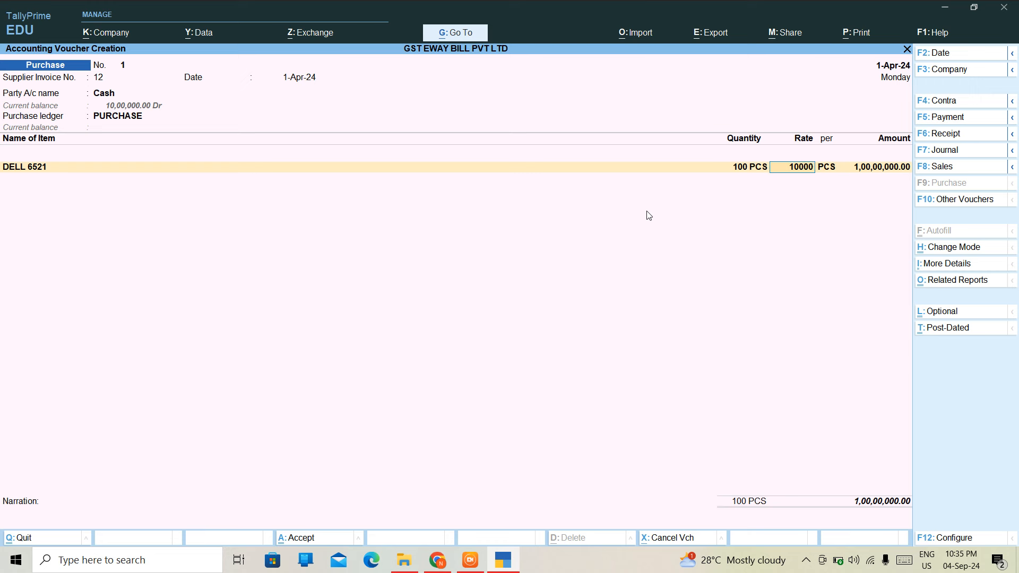
key("Return")
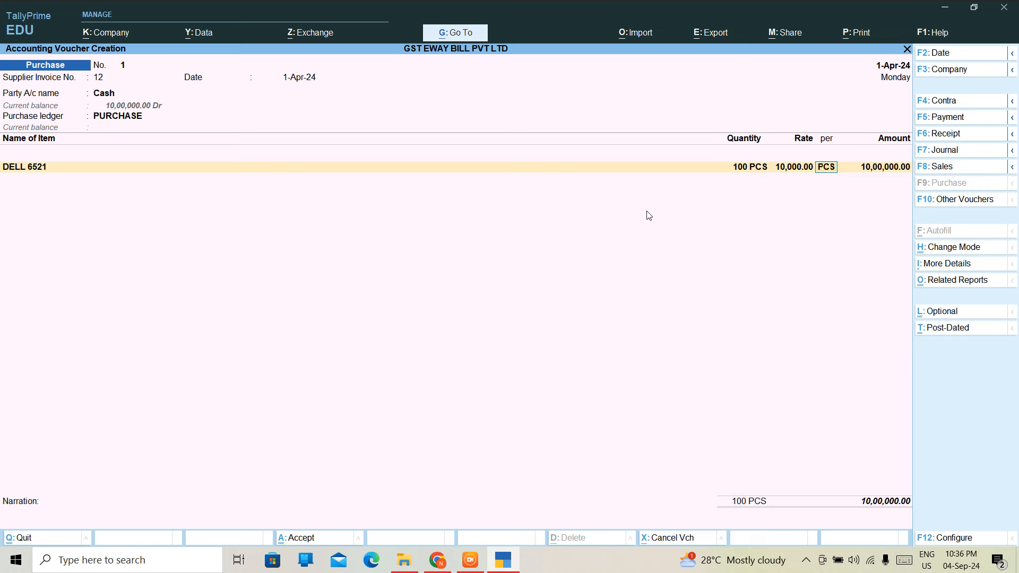
key("Return")
key("Return")
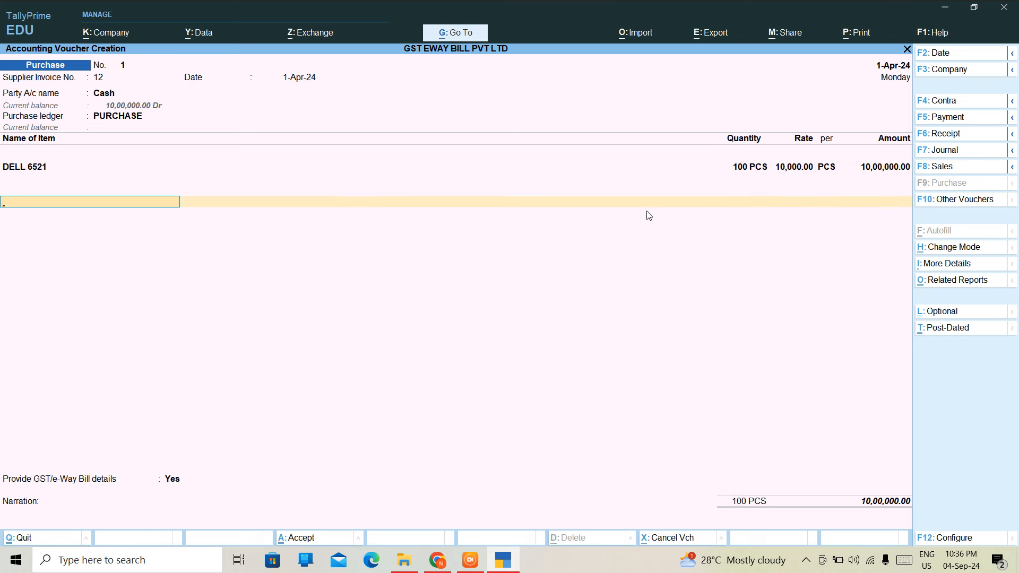
key("alt+c")
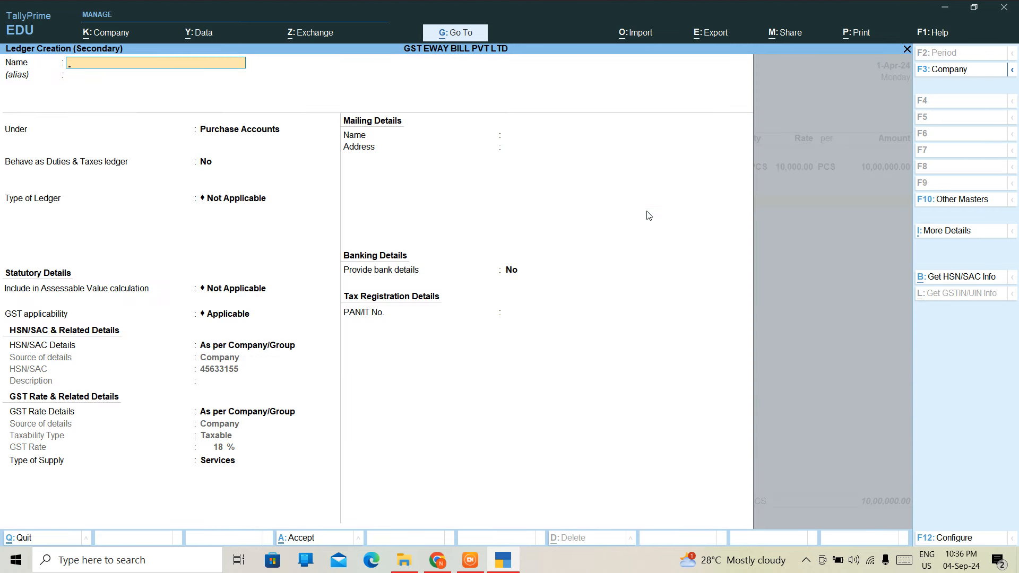
type("CGST")
key("Return")
key("Return")
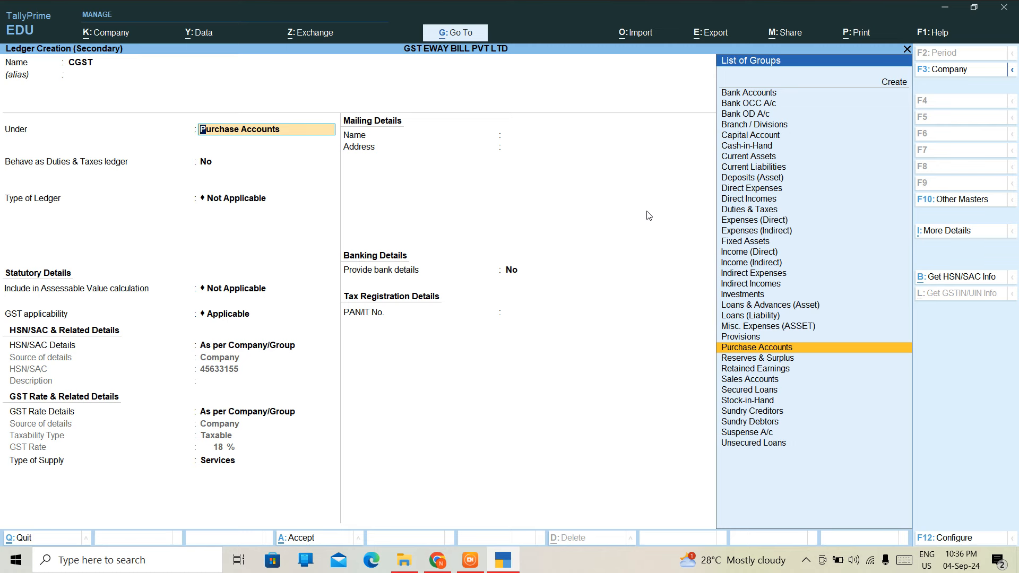
key("BackSpace")
key("Escape")
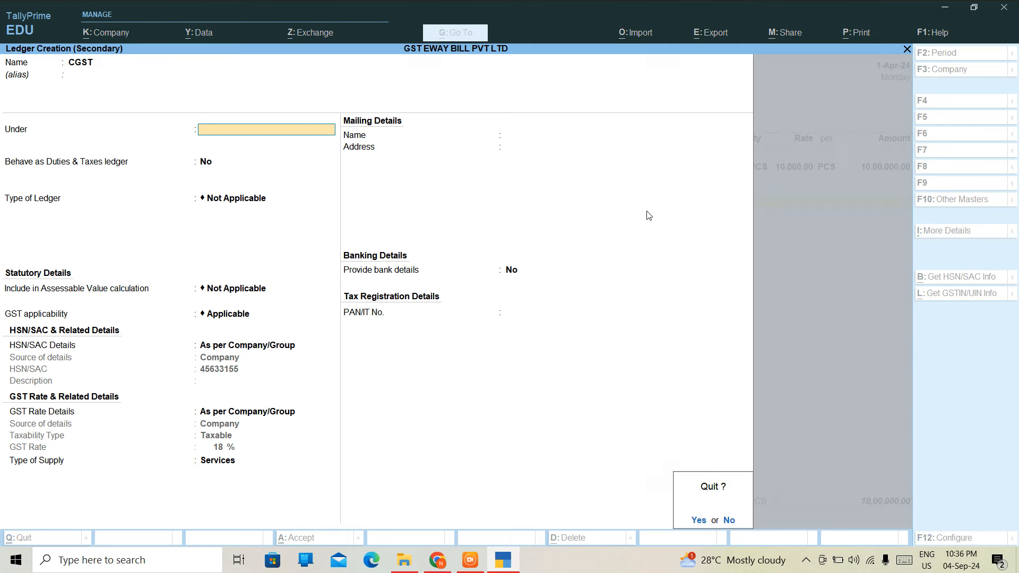
key("y")
End the purchase voucher's item list, set Provide GST/e-Way Bill details to No, and save the voucher
key("Return")
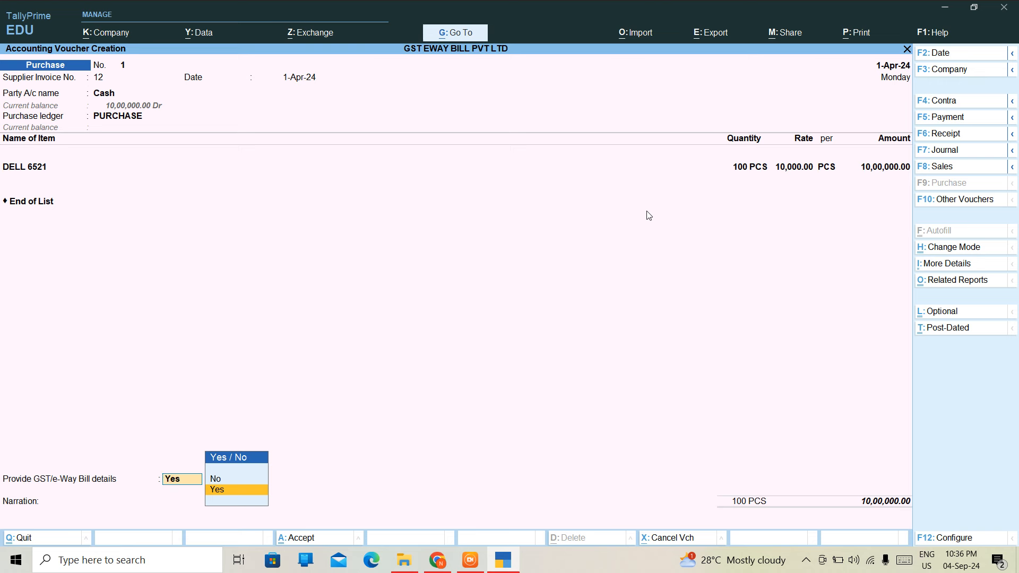
key("Up")
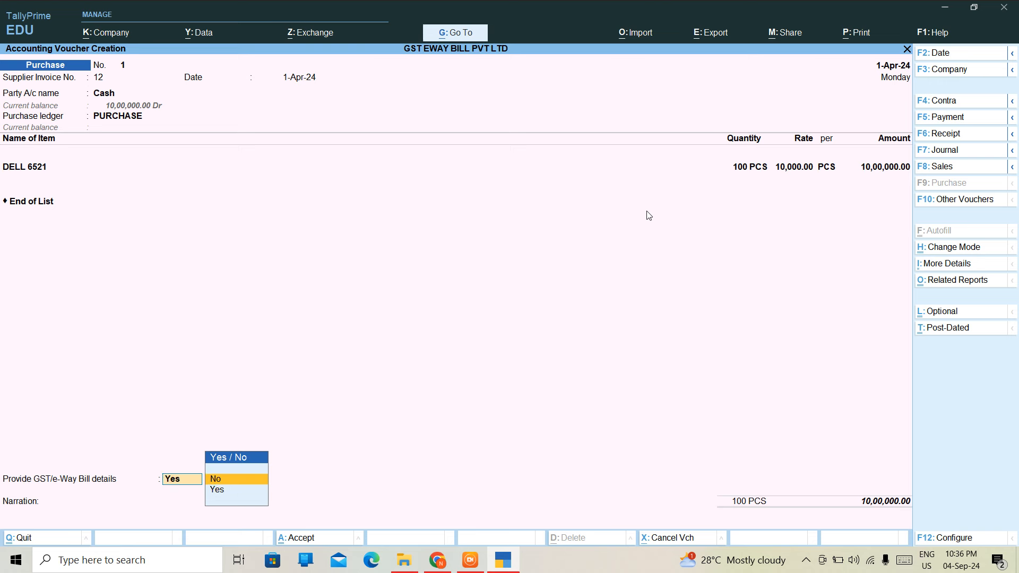
key("Return")
key("ctrl")
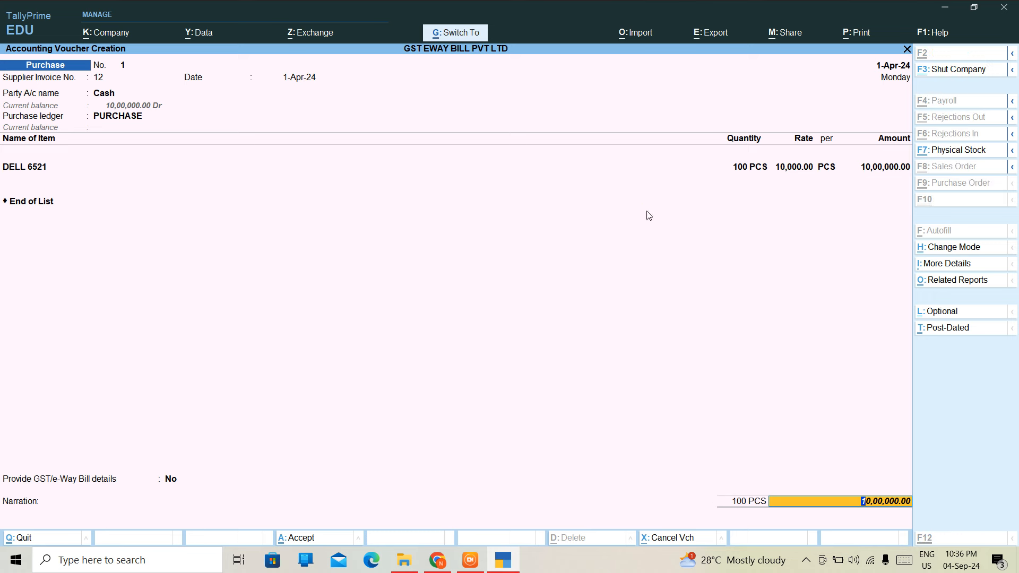
key("ctrl+a")
Start a sales voucher and create a party ledger named AMAN TRADERS under Sundry Debtors, without an alias
key("F8")
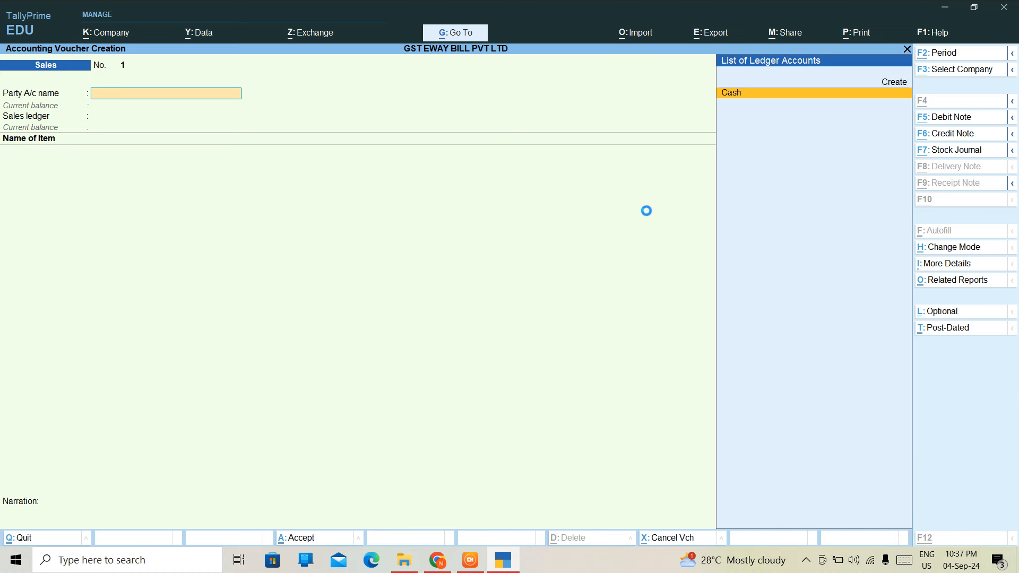
key("alt+c")
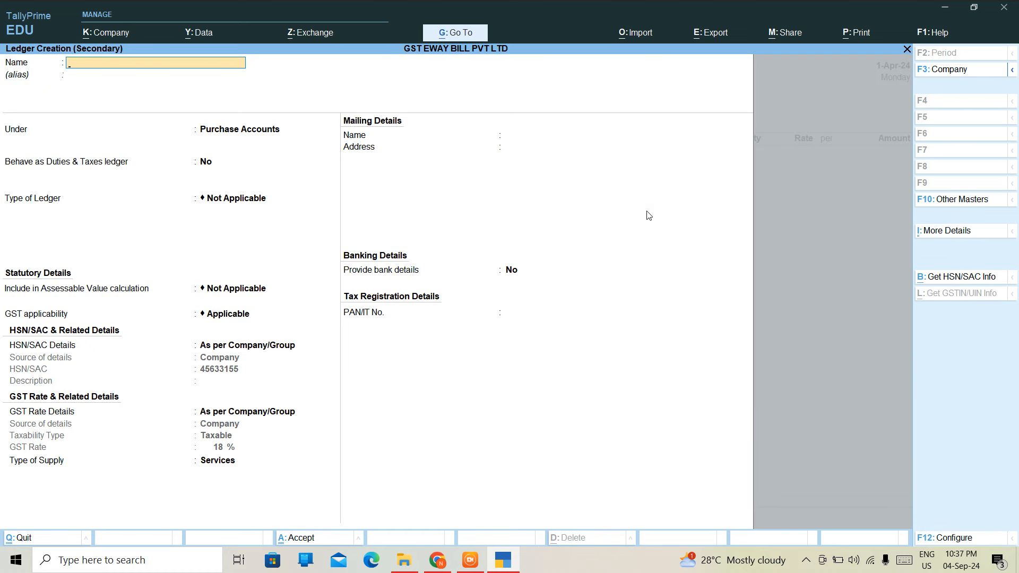
type("AMAN TRADERS")
key("Return")
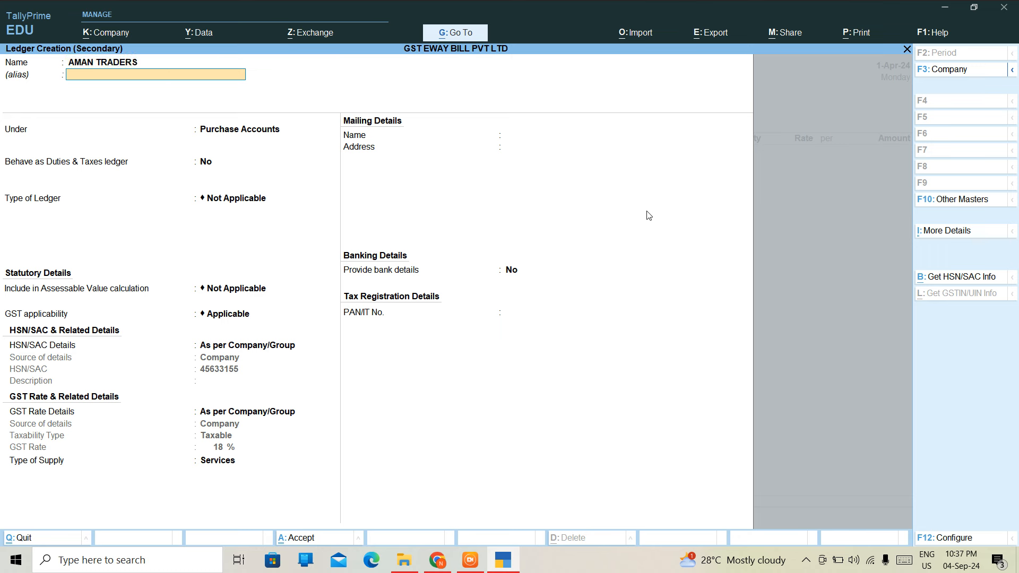
key("Return")
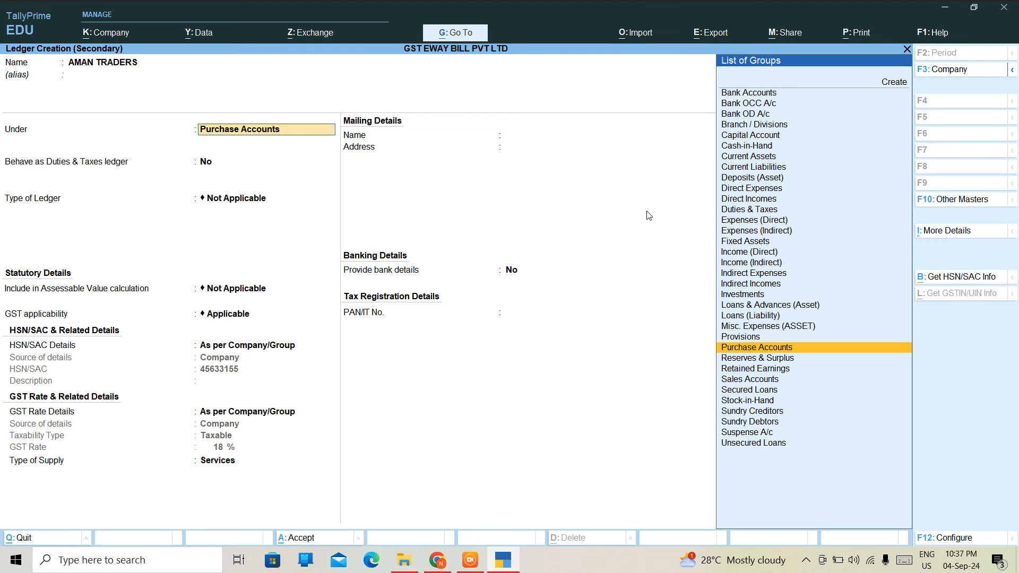
type("debt")
key("Return")
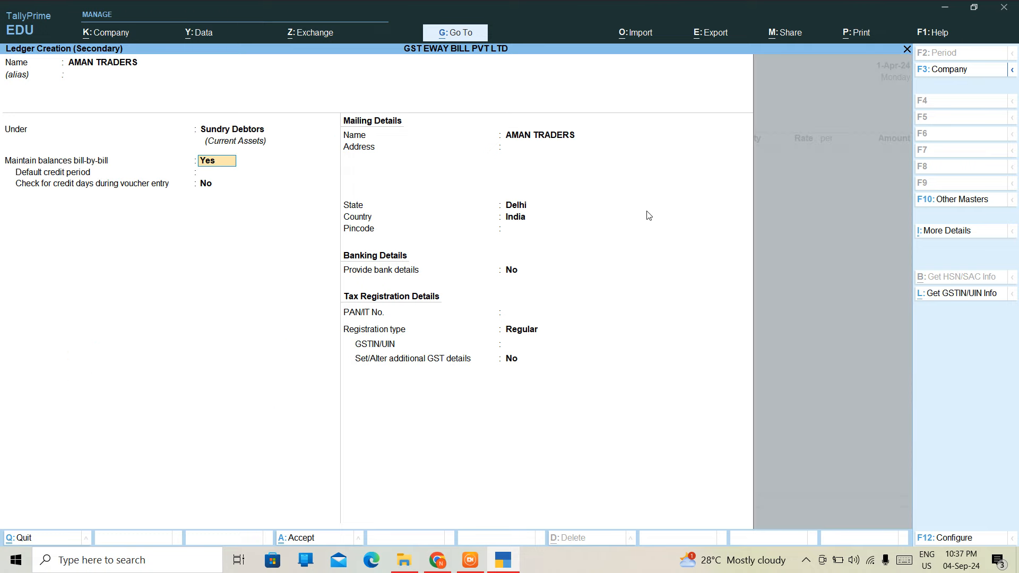
Keep bill-by-bill balances, Delhi as state and Regular registration for AMAN TRADERS, leave its address and pincode blank, and save the ledger
key("Return")
key("Return")
key("Return")
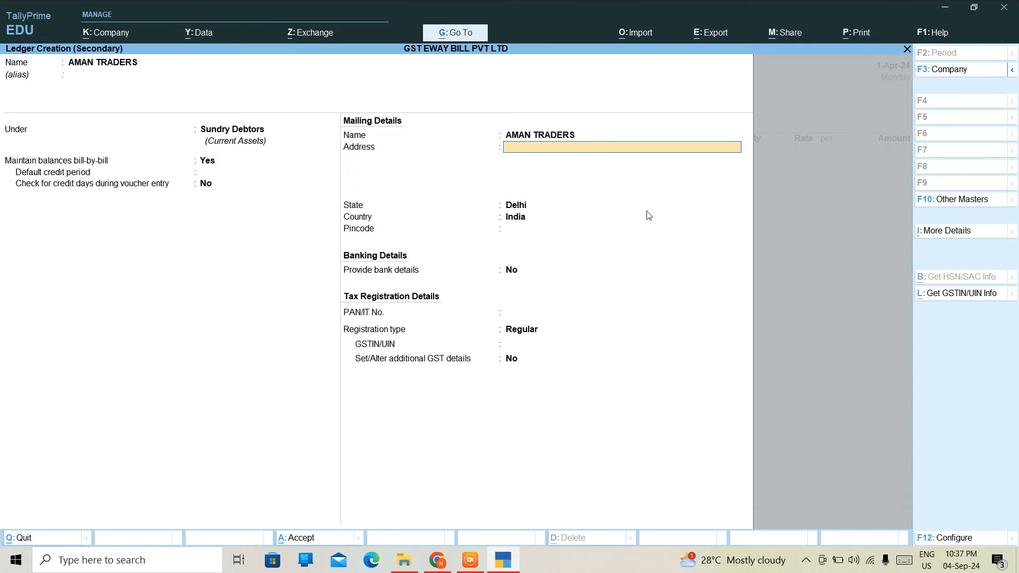
key("Return")
key("Return")
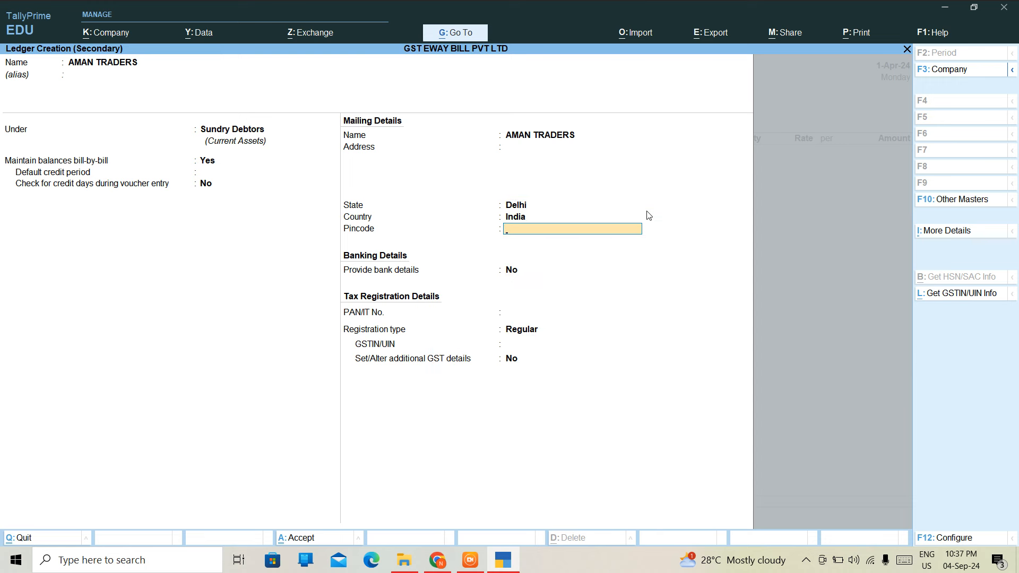
key("Return")
key("Return")
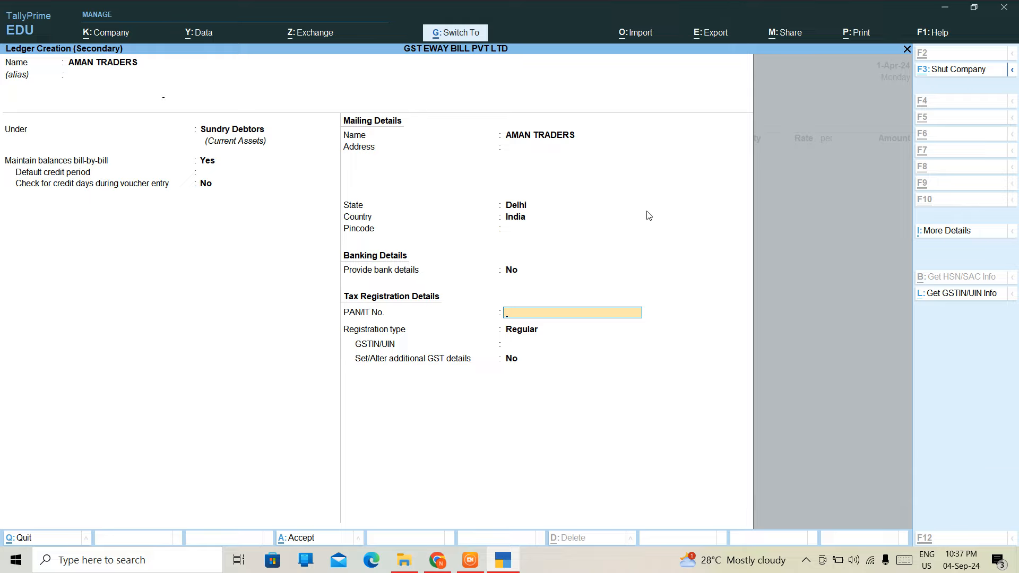
key("ctrl+a")
key("ctrl+a")
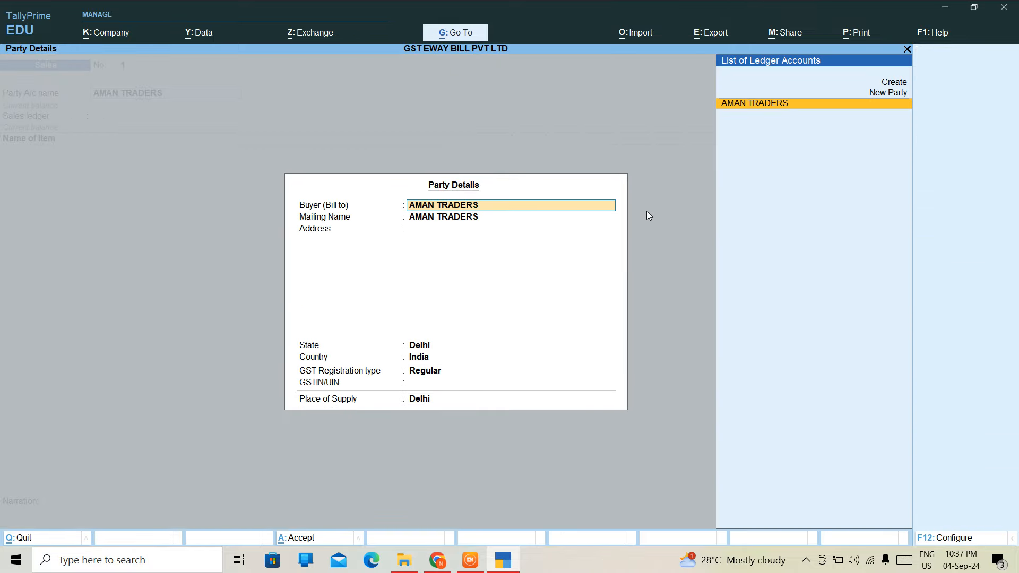
Enter DELHI as the buyer's address in the sales party details and accept the remaining details
key("Return")
key("Return")
type("DELHI")
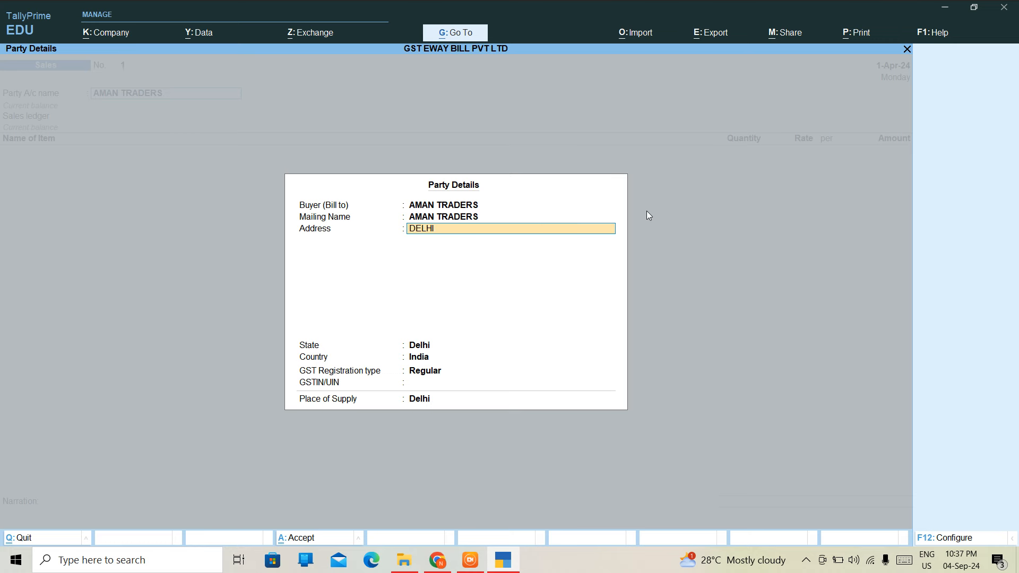
key("Return")
key("ctrl+a")
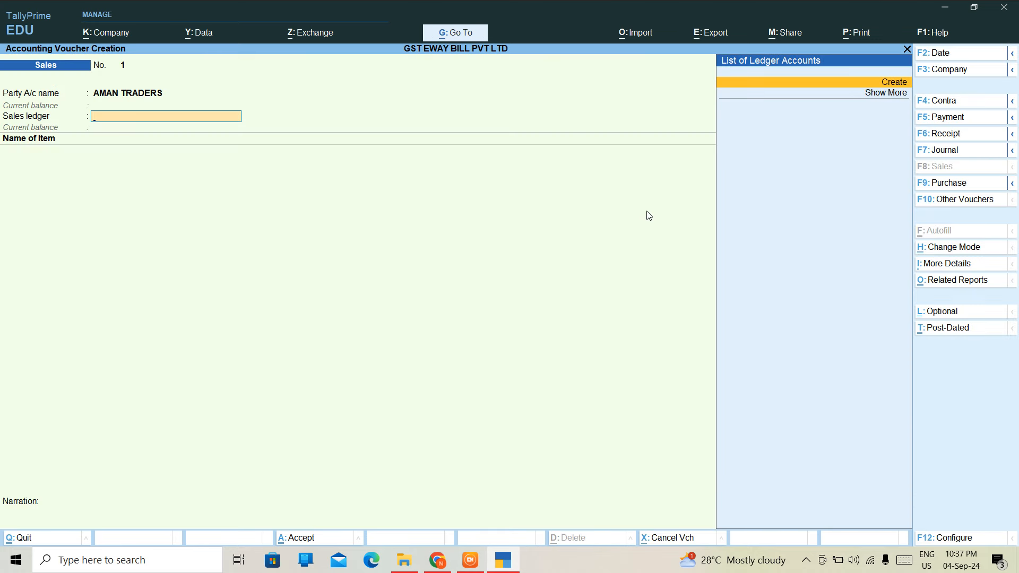
Create a ledger named SALES under Sales Accounts from the voucher's sales ledger field
key("alt+c")
type("ASLAE")
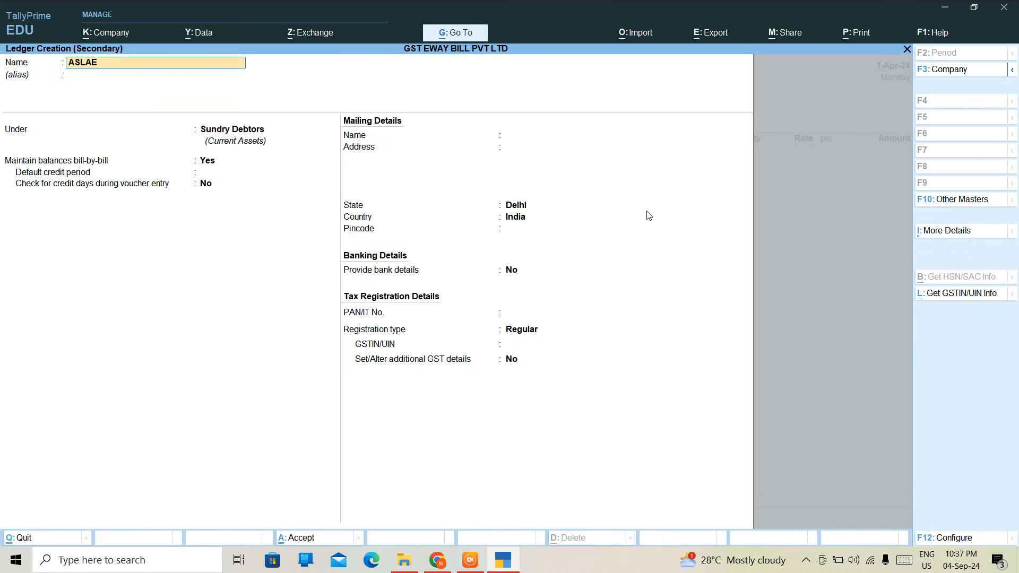
key("BackSpace")
key("BackSpace")
key("BackSpace")
key("BackSpace")
type("SALES")
key("Return")
type("sal")
key("Return")
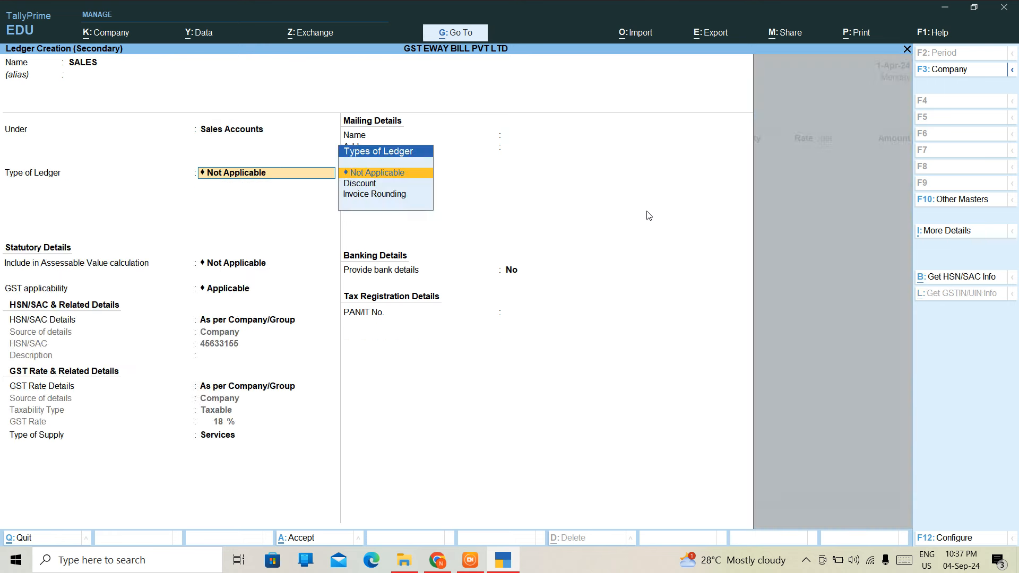
Keep the SALES ledger type Not Applicable and GST Applicable, and set its type of supply to Goods
key("Return")
key("Return")
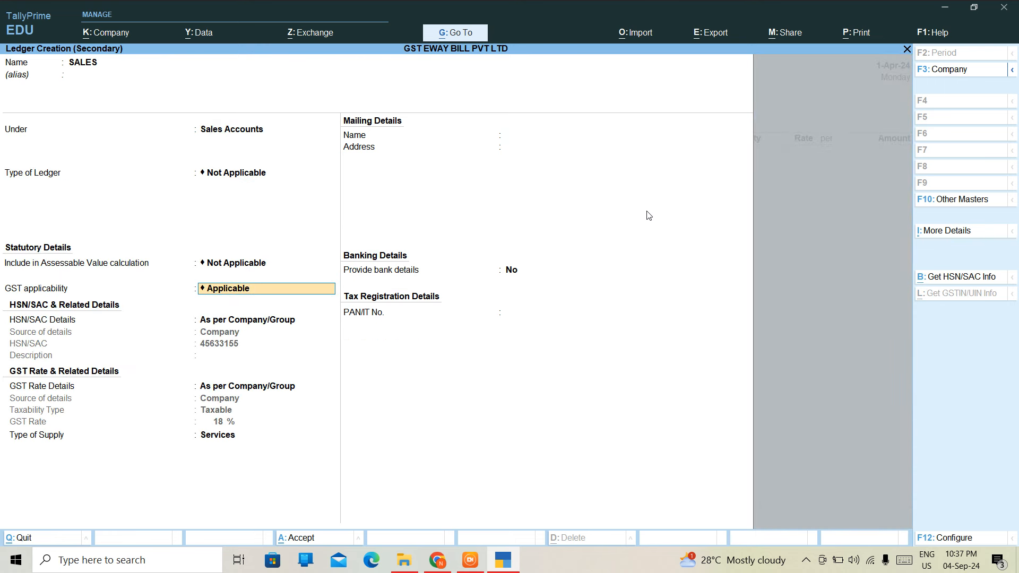
key("Return")
key("Return")
key("Return")
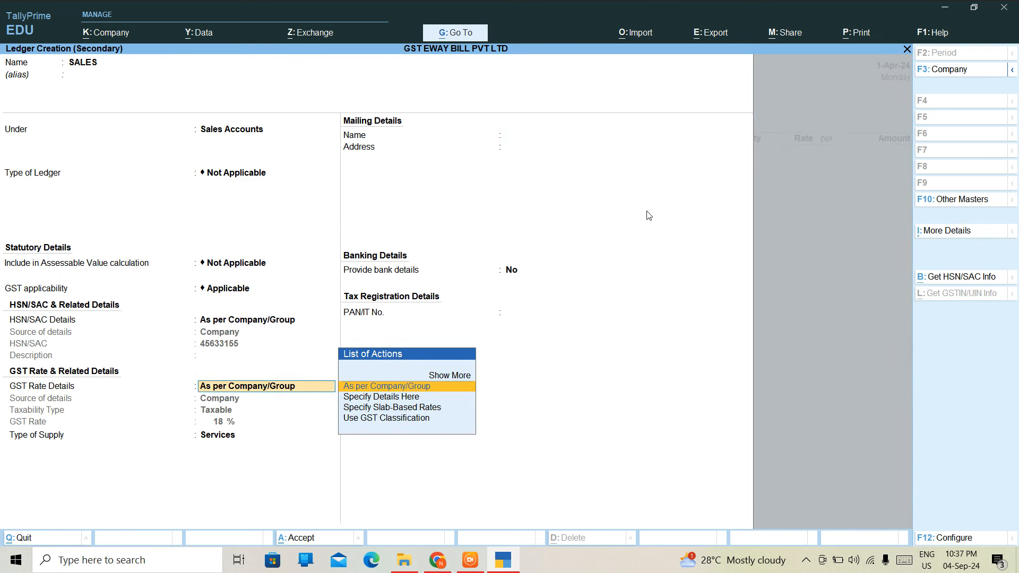
key("Up")
key("Return")
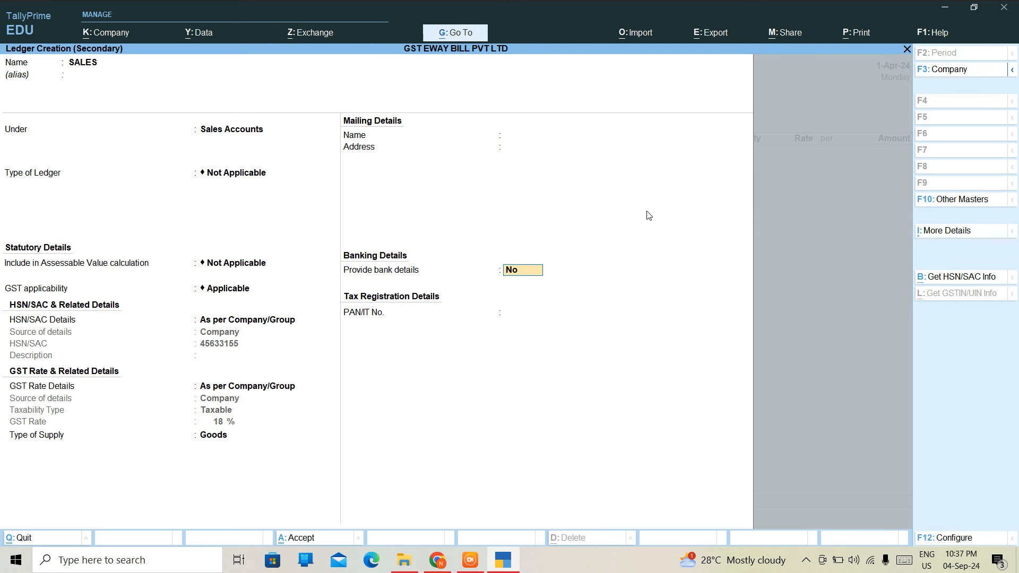
Set the SALES ledger's HSN/SAC details to Specify Details Here, with HSN/SAC 74185236 and no description
key("BackSpace")
key("BackSpace")
key("BackSpace")
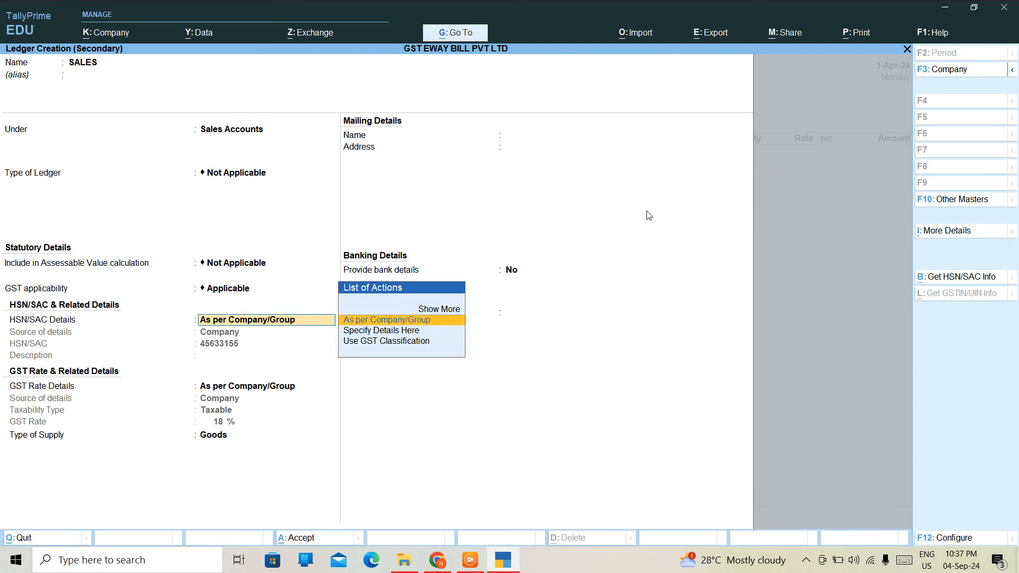
key("Down")
key("Return")
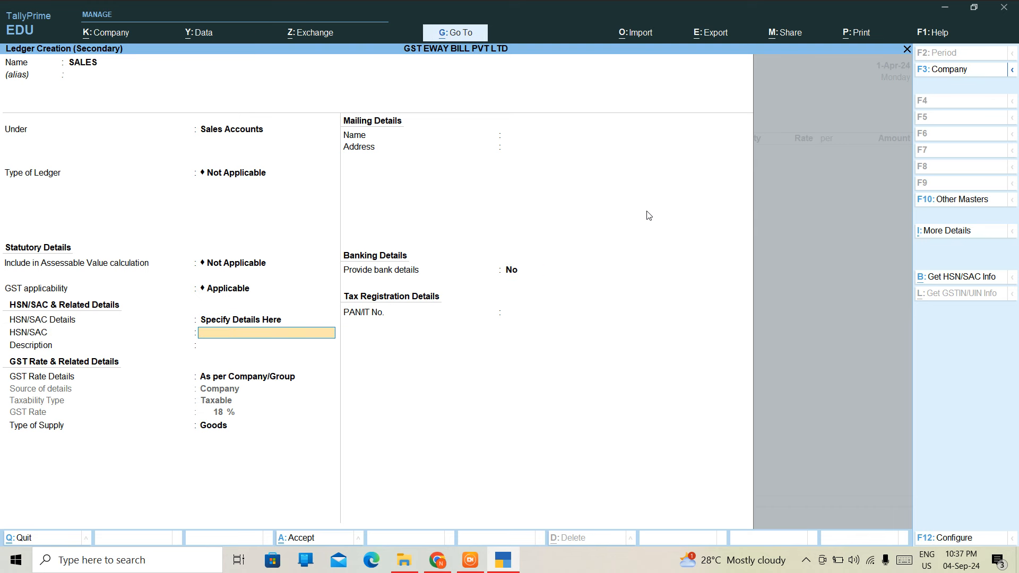
type("74185236")
key("Return")
key("Return")
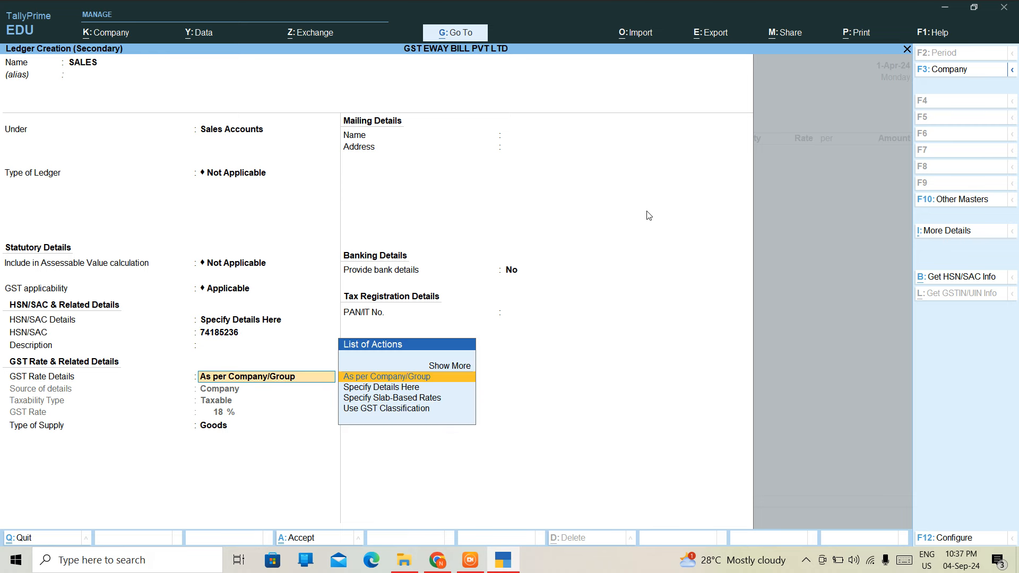
Specify the SALES ledger's GST rate details as Taxable at 18% for Goods, and save the ledger
key("Down")
key("Return")
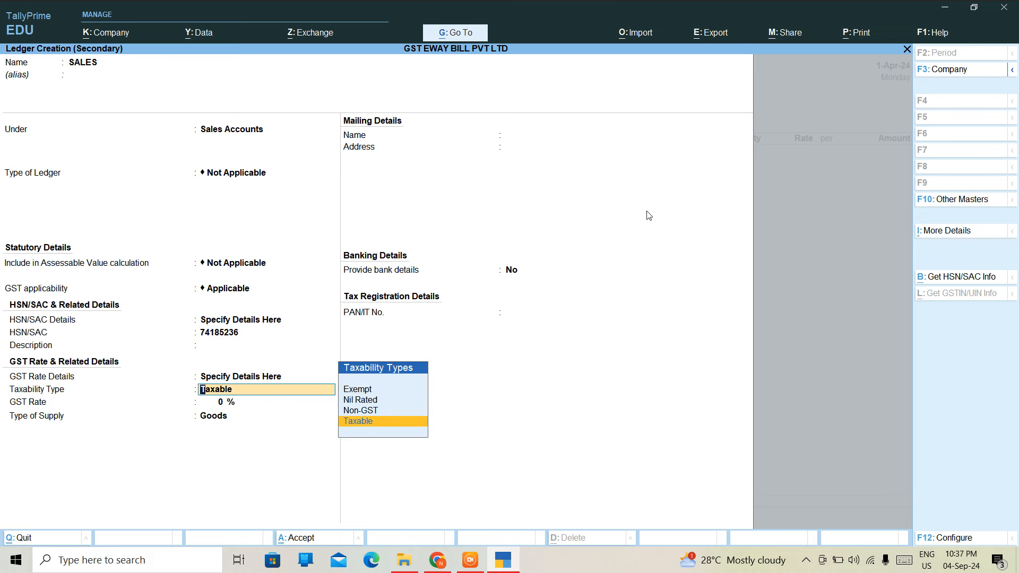
key("Return")
type("18")
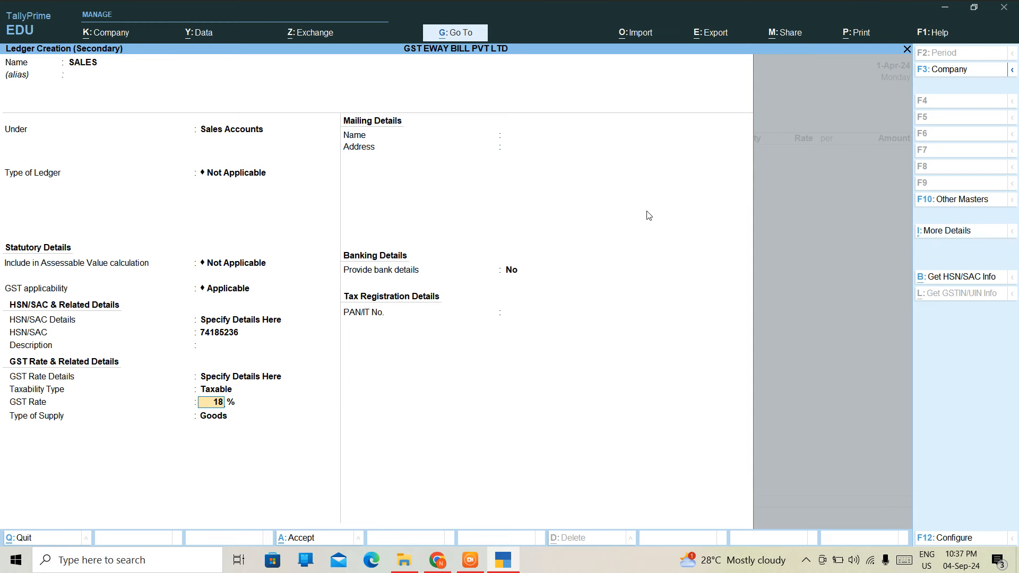
key("Return")
key("Return")
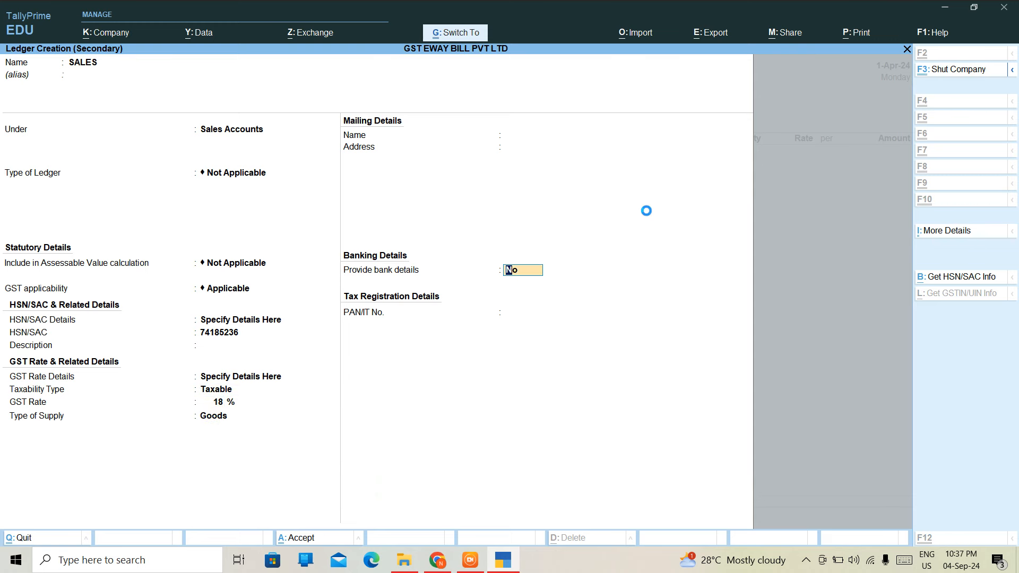
key("ctrl+a")
Enter 10 PCS of DELL 6521 at a rate of 20,000 per PCS on the sales voucher and end the item list
type("DE")
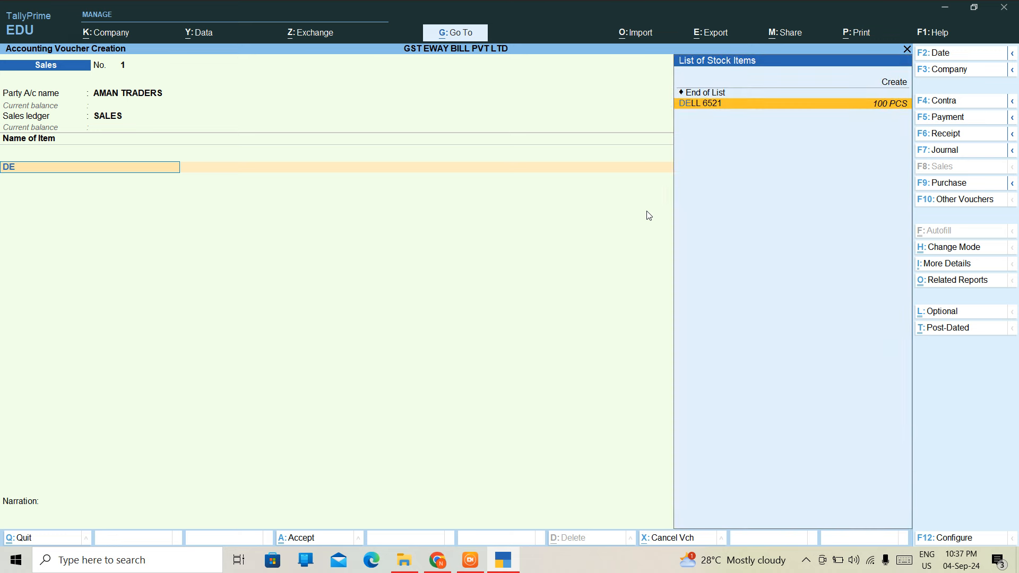
key("Return")
type("10")
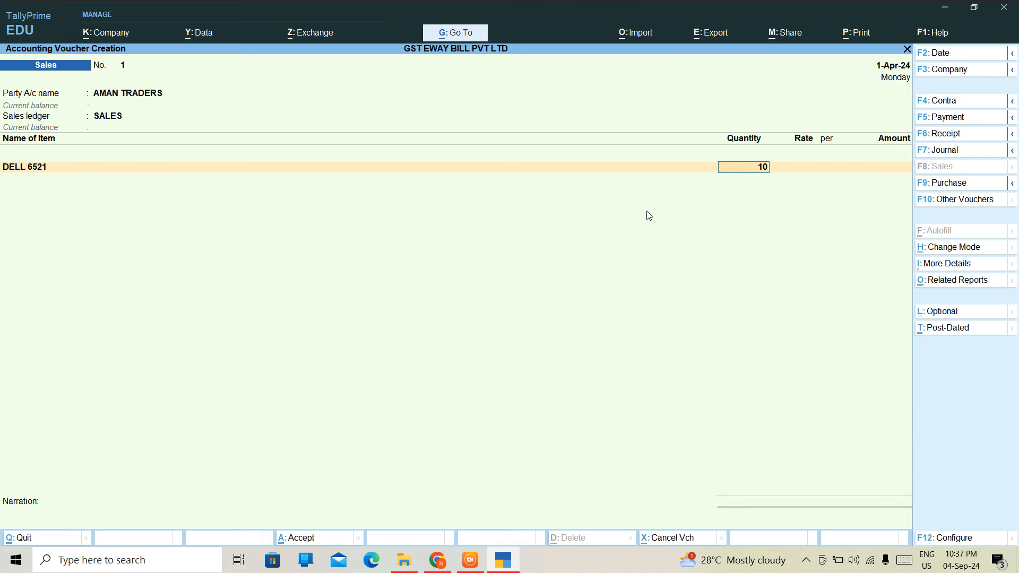
key("Return")
type("20000")
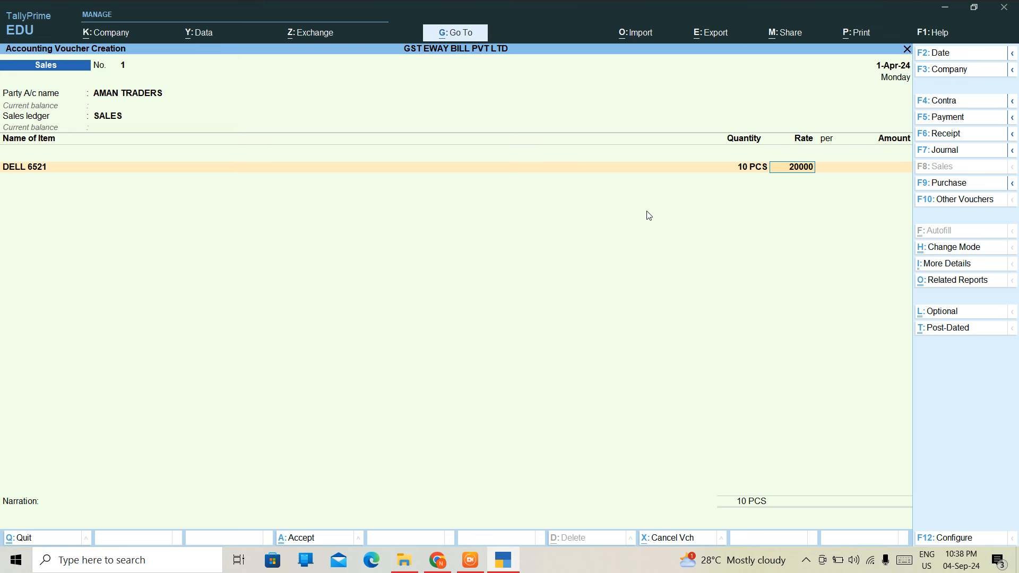
key("Return")
key("Return")
key("Return")
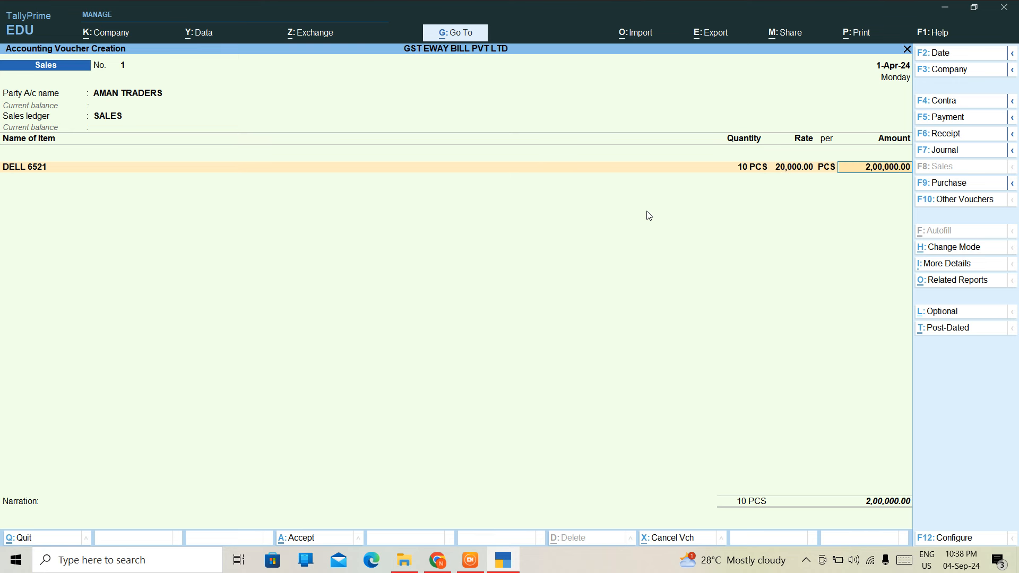
key("Return")
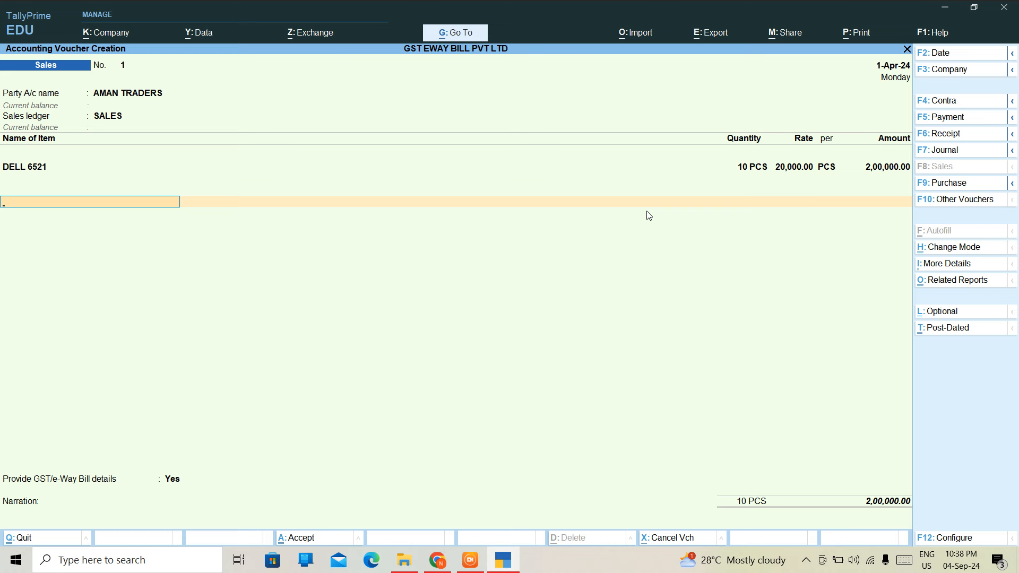
Create a tax ledger named CGST under Duties & Taxes from the line below the sales item
type("C")
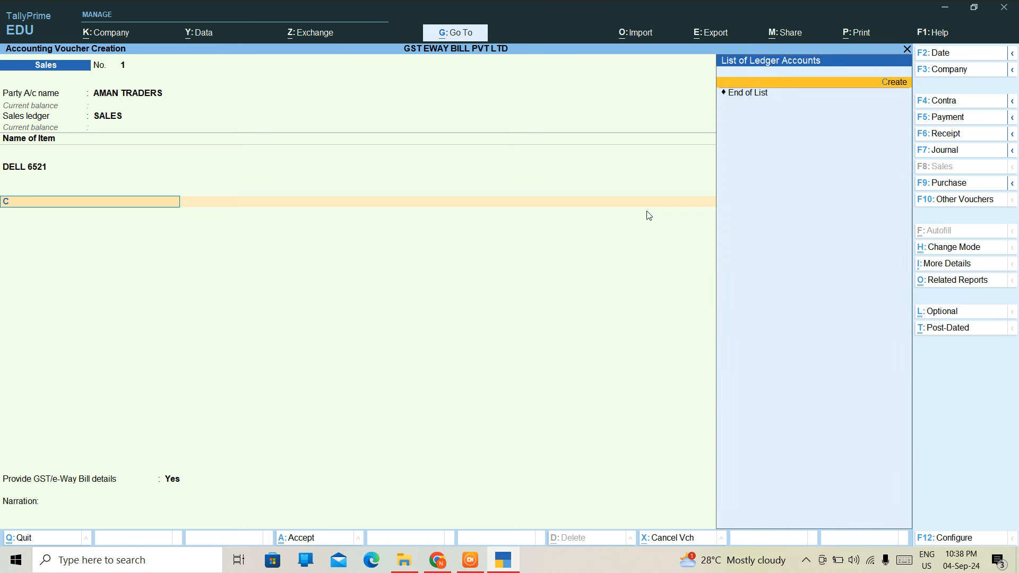
key("BackSpace")
key("alt+c")
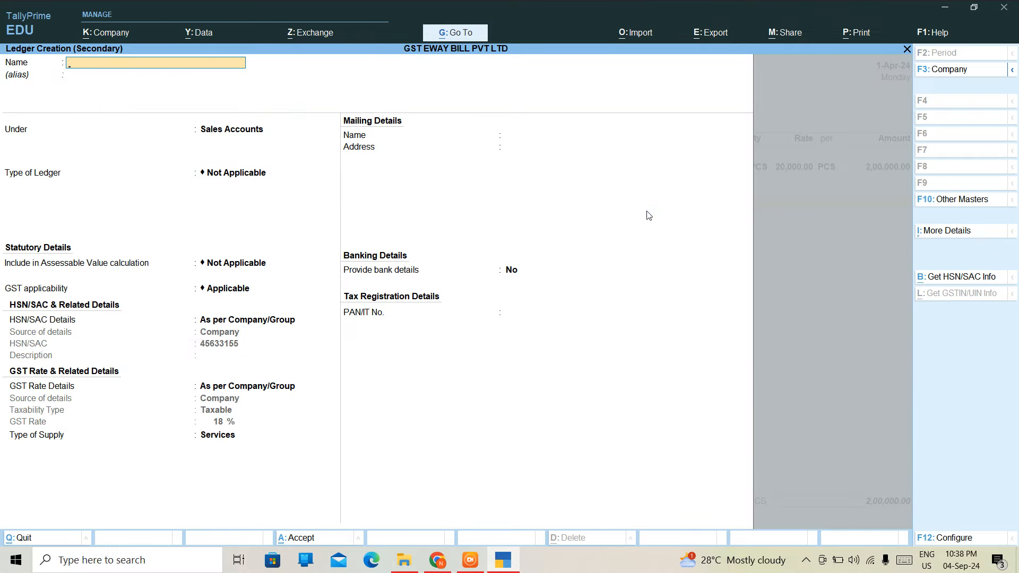
type("CSG")
key("BackSpace")
key("BackSpace")
type("GST")
key("Return")
type("DU")
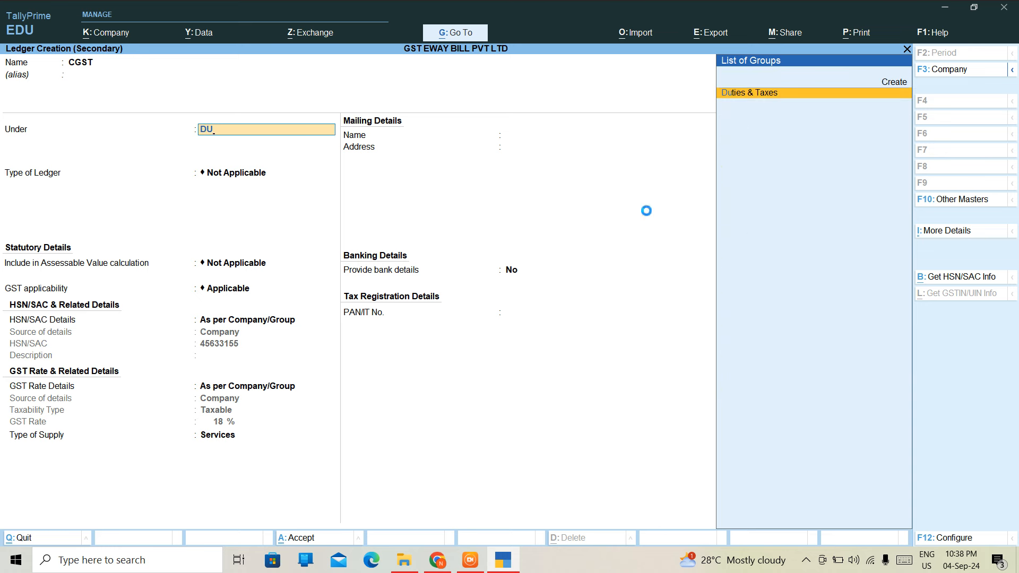
key("Return")
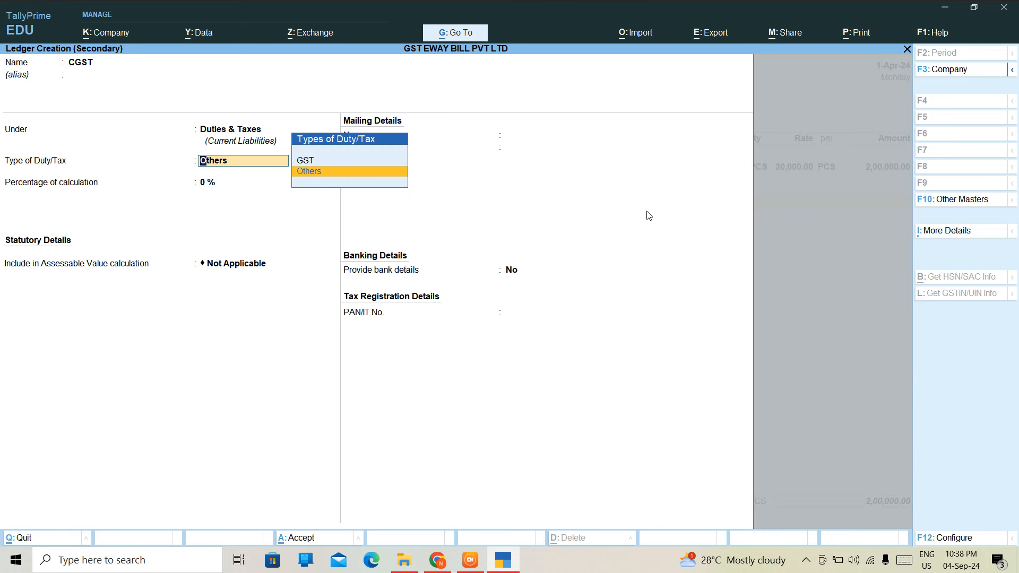
Set the CGST ledger to duty type GST, tax type CGST and 9% without rounding, save it and accept its voucher line
type("G")
key("Return")
key("Down")
key("Return")
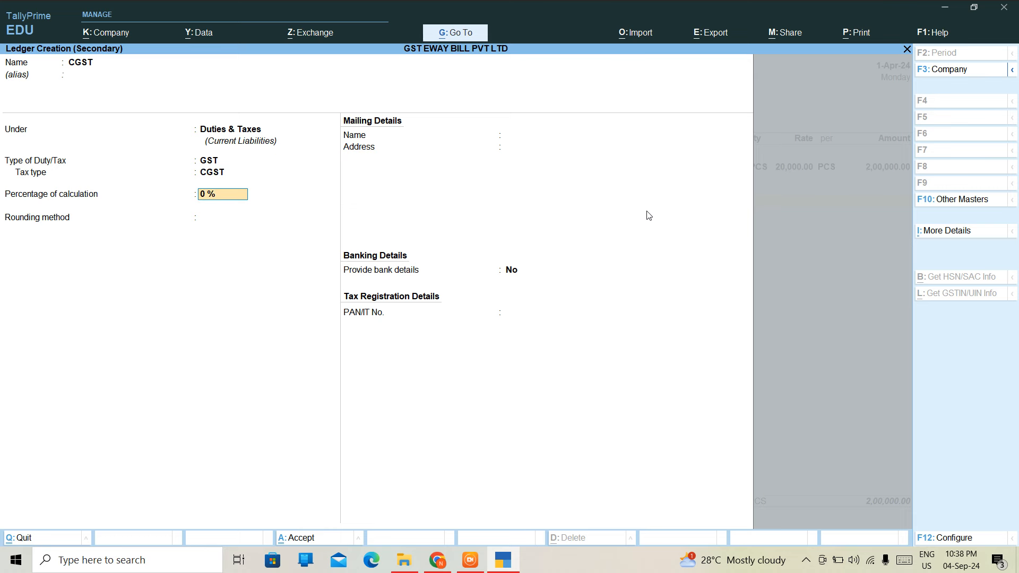
type("9")
key("Return")
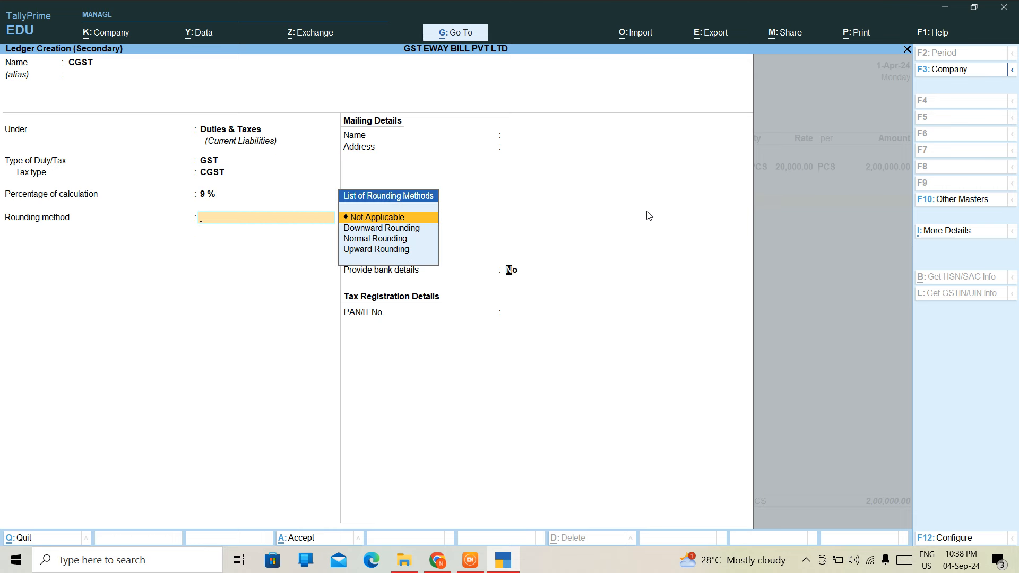
key("Return")
key("ctrl+a")
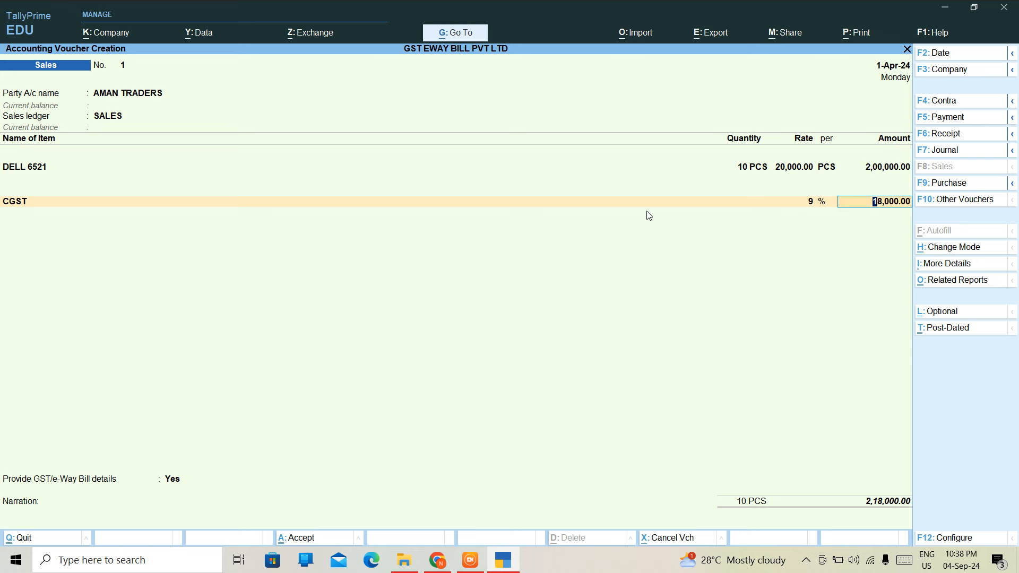
key("Return")
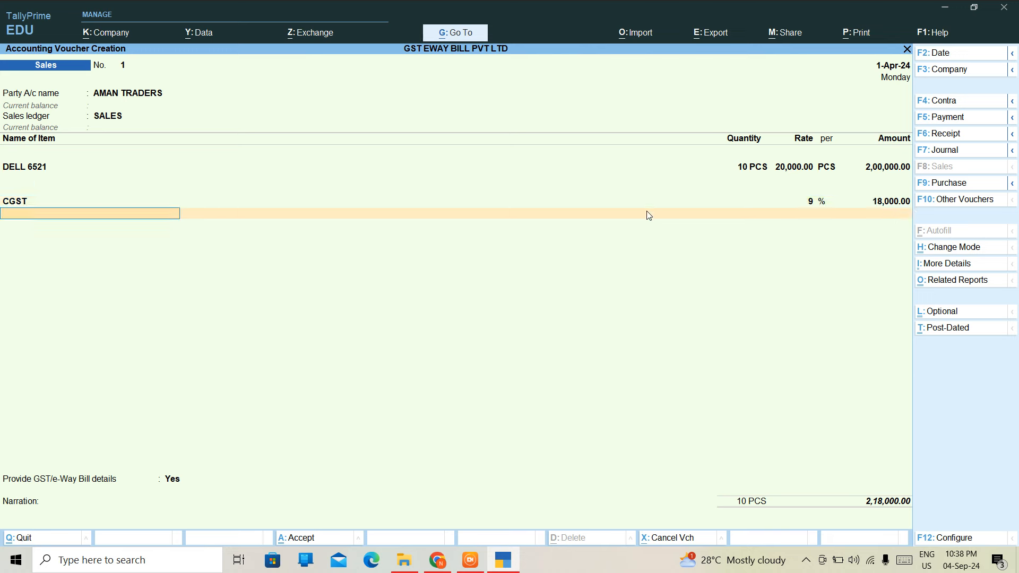
Create another tax ledger named SGST on the next voucher line, without an alias, under Duties & Taxes
key("alt+c")
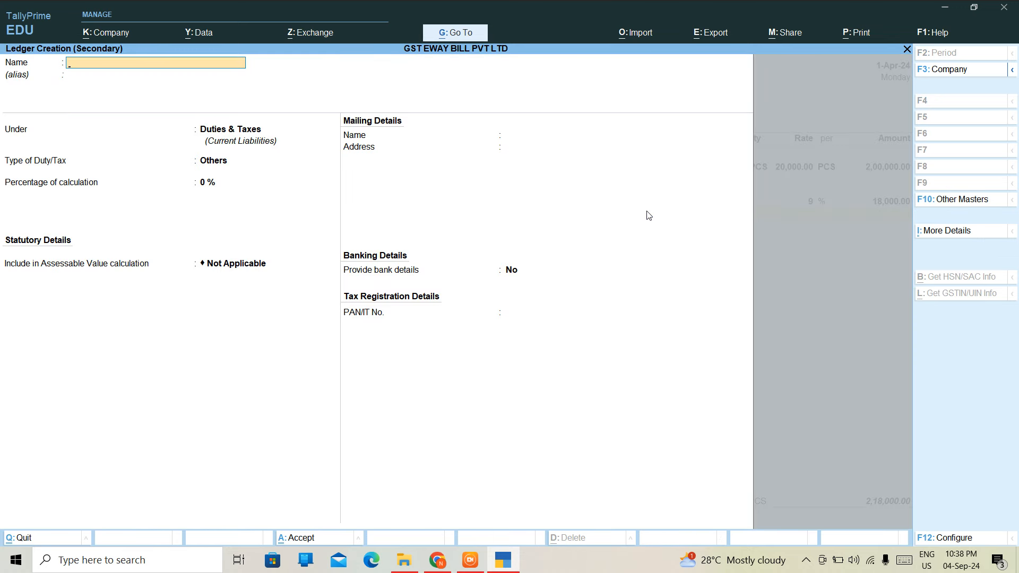
type("SGST")
key("Return")
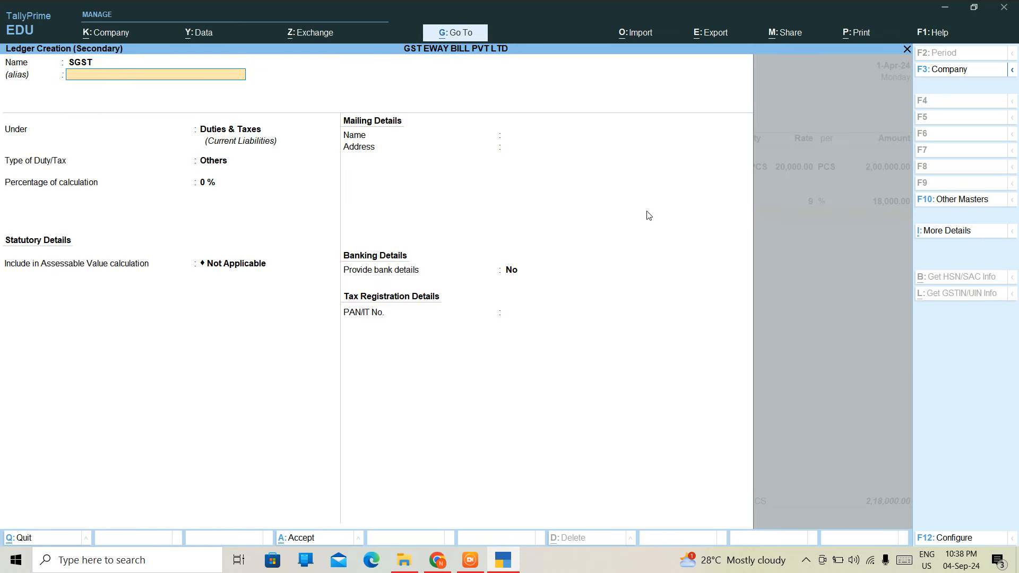
key("Return")
key("Return")
Set the SGST ledger to duty type GST, tax type SGST/UTGST and 9% without rounding, save it and add it to the voucher
key("Up")
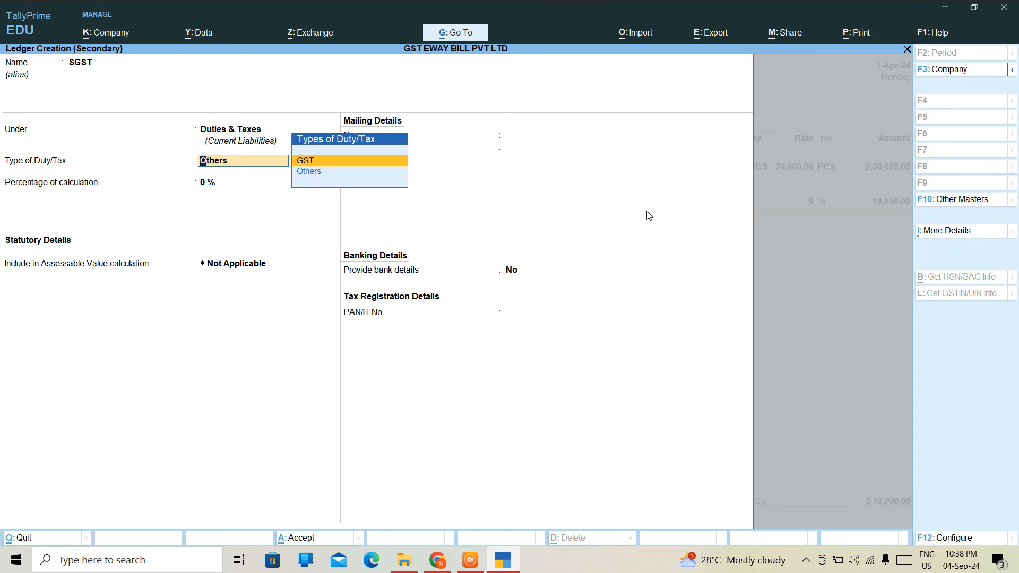
key("Return")
key("Down")
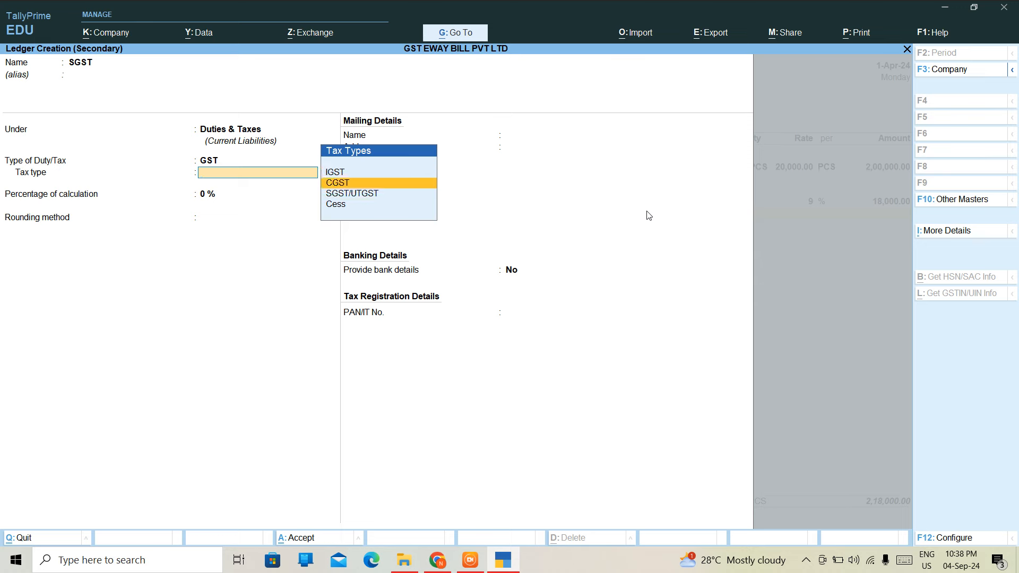
key("Down")
key("Return")
type("9")
key("Return")
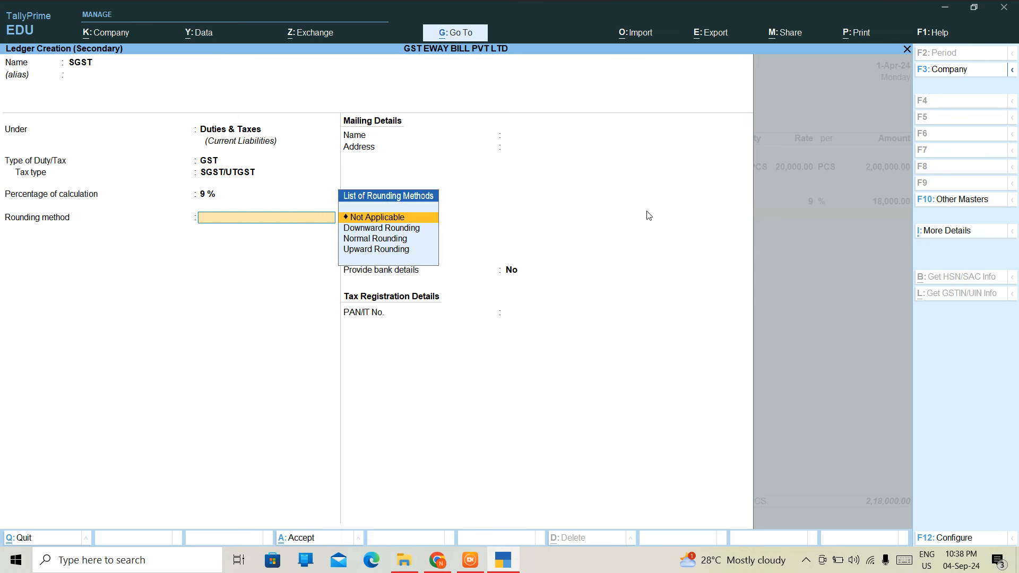
key("Return")
key("ctrl+a")
key("Return")
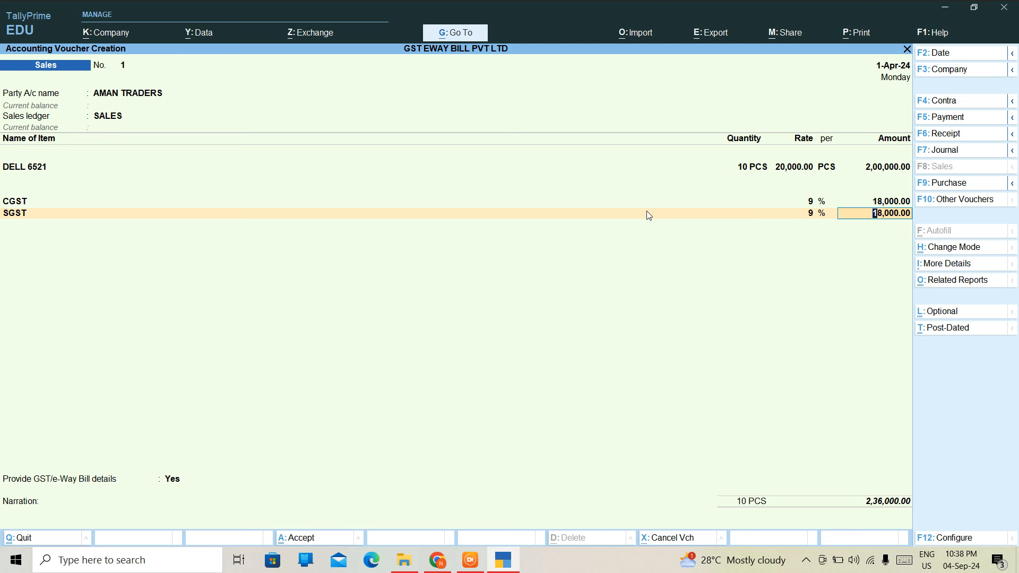
Finish the sales voucher's tax lines and open the e-Way Bill details by keeping Provide GST/e-Way Bill details at Yes
key("Return")
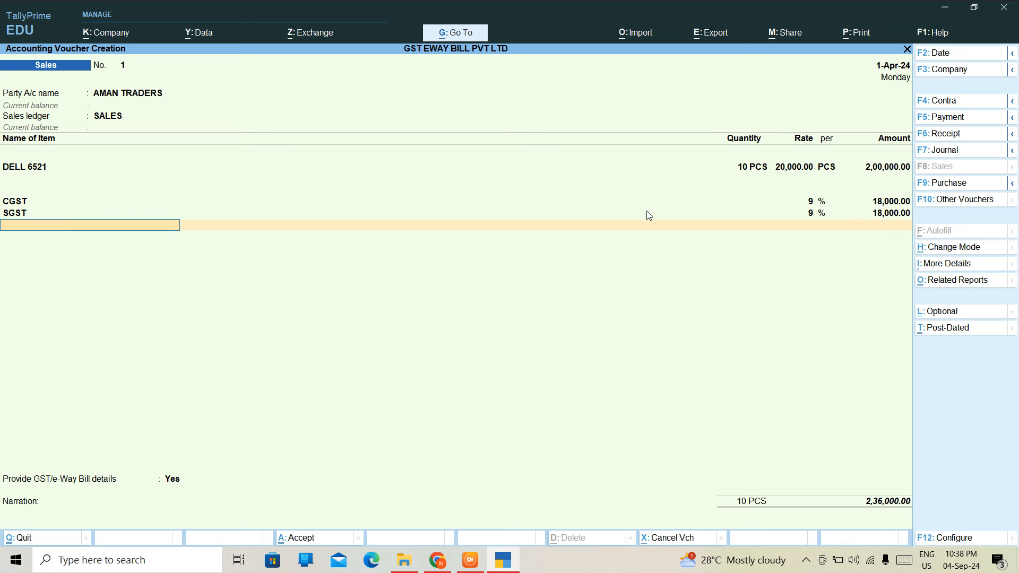
key("Return")
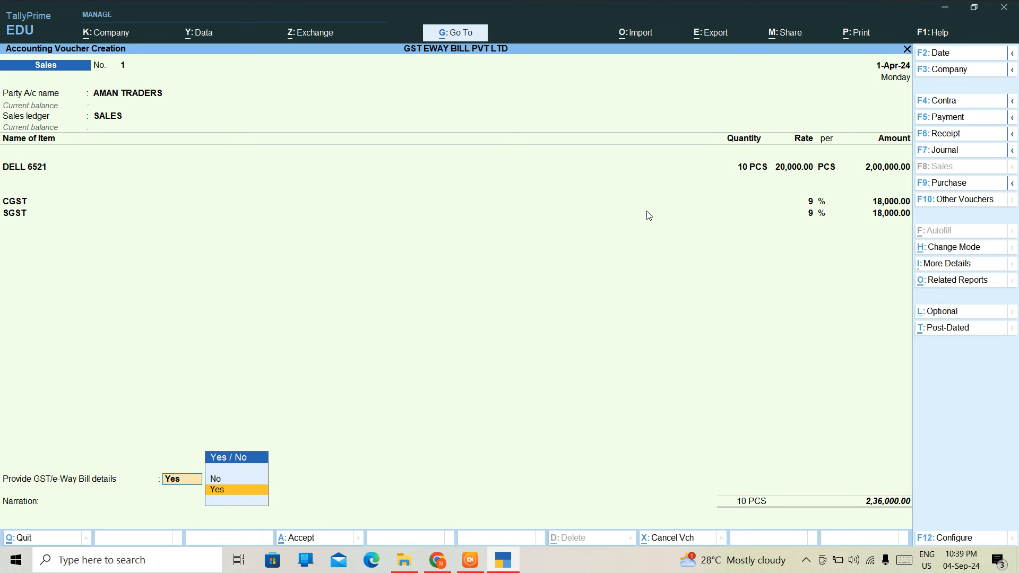
key("Return")
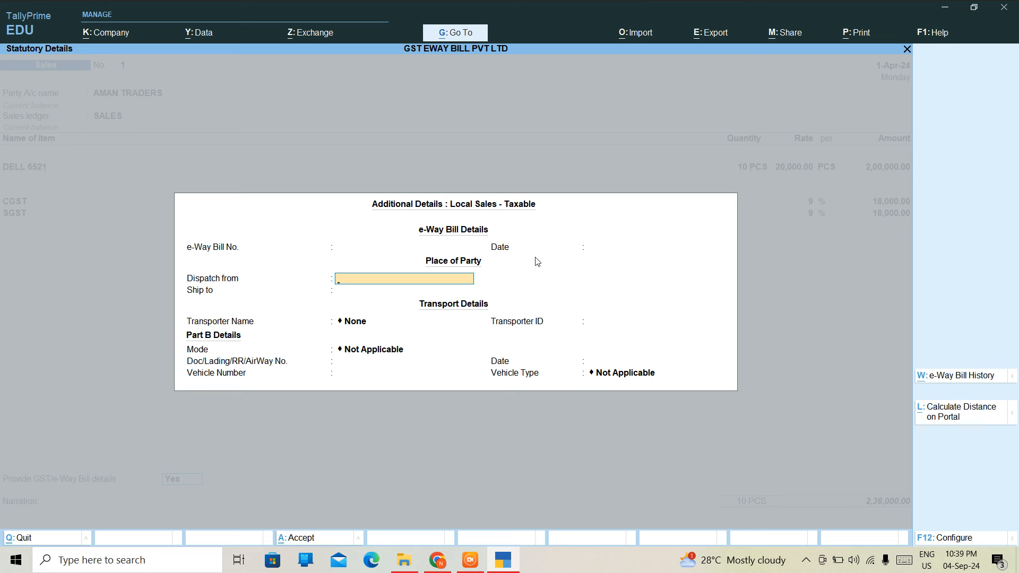
Set both the dispatch place and the ship-to place of the e-Way Bill to DELHI
type("DELHI")
key("Return")
type("DELHI")
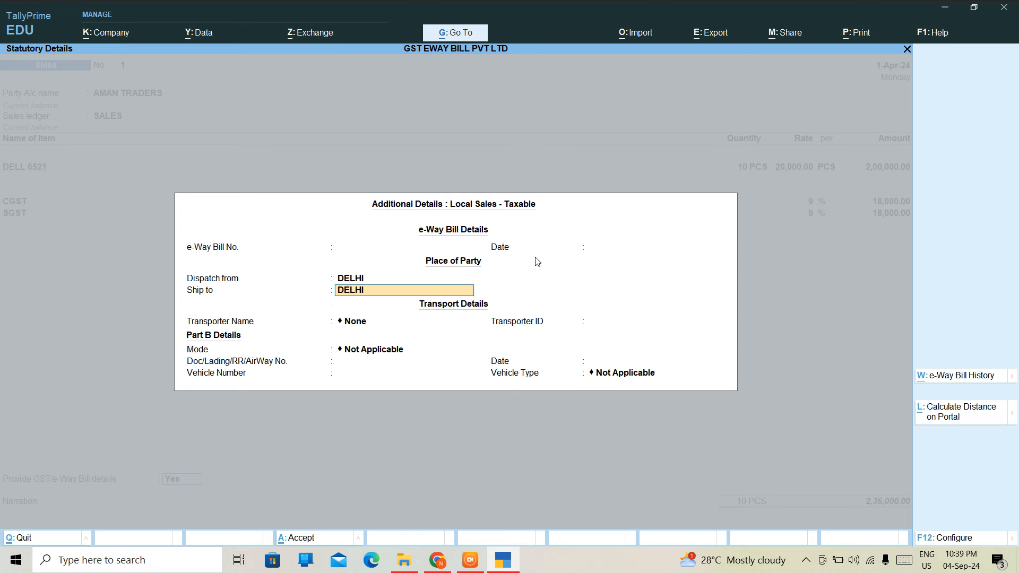
key("Return")
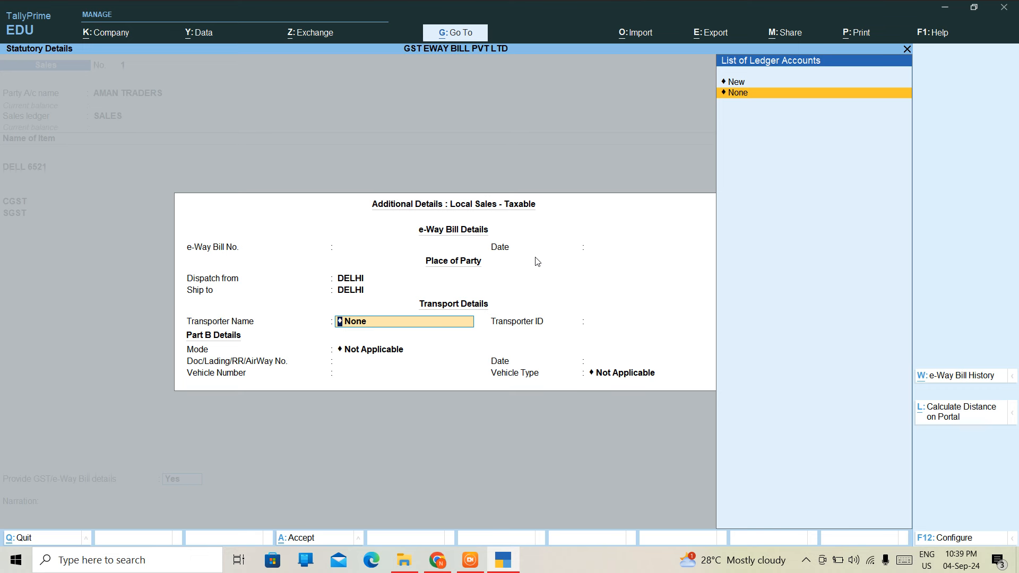
Add a new transporter named FDSNSD for the shipment and enter the transporter's ID
key("Up")
key("Return")
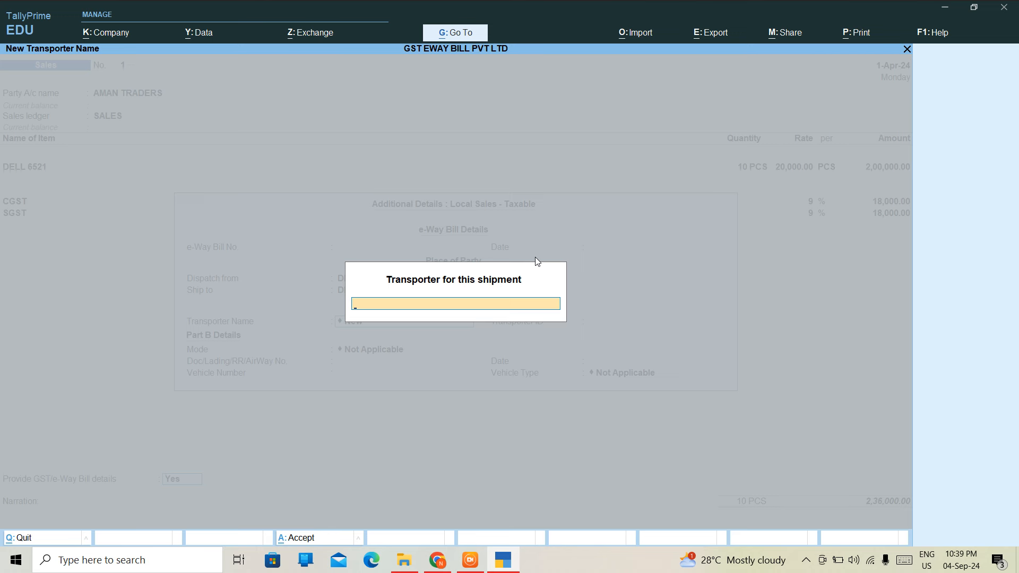
type("FDSNSD")
key("Return")
type("754544")
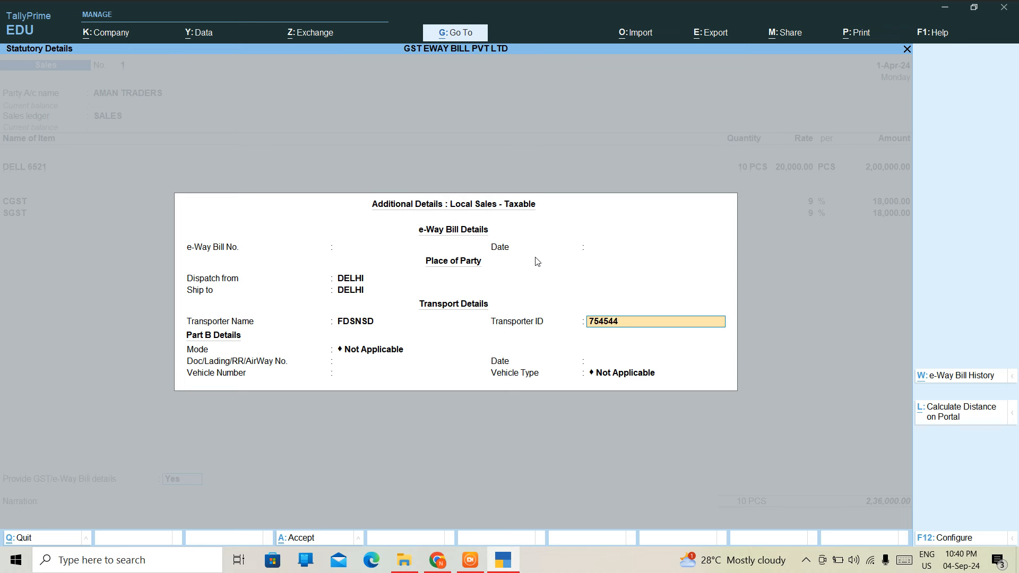
key("Return")
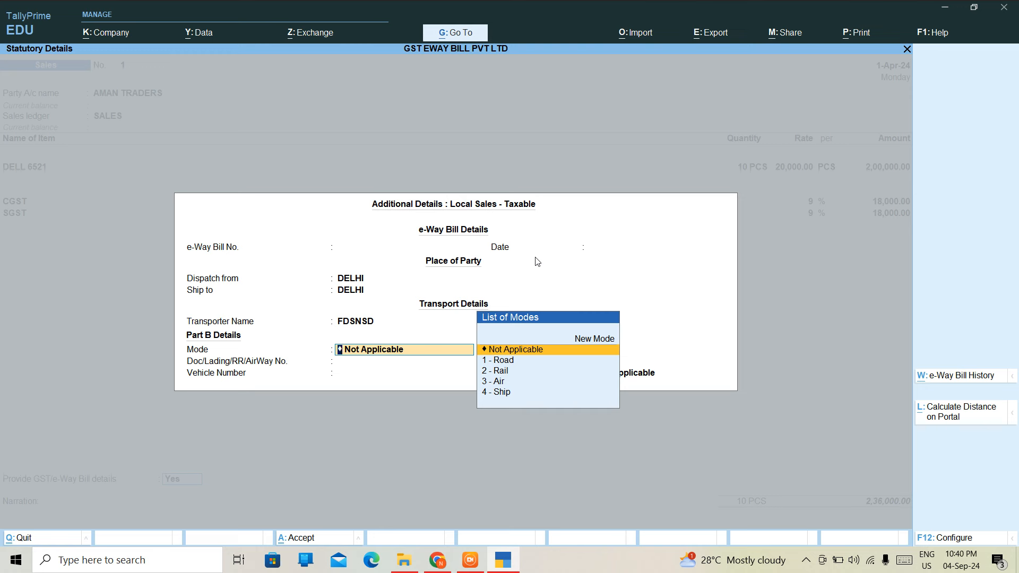
Set the transport mode to 1 - Road and vehicle number to 451245, keeping vehicle type Not Applicable, and finish the e-Way Bill details
key("Down")
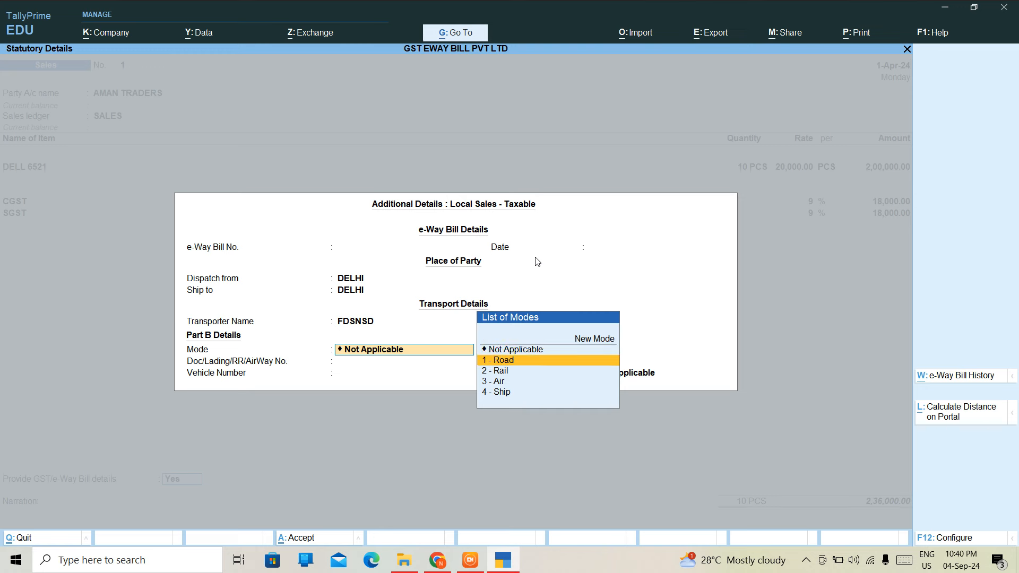
key("Return")
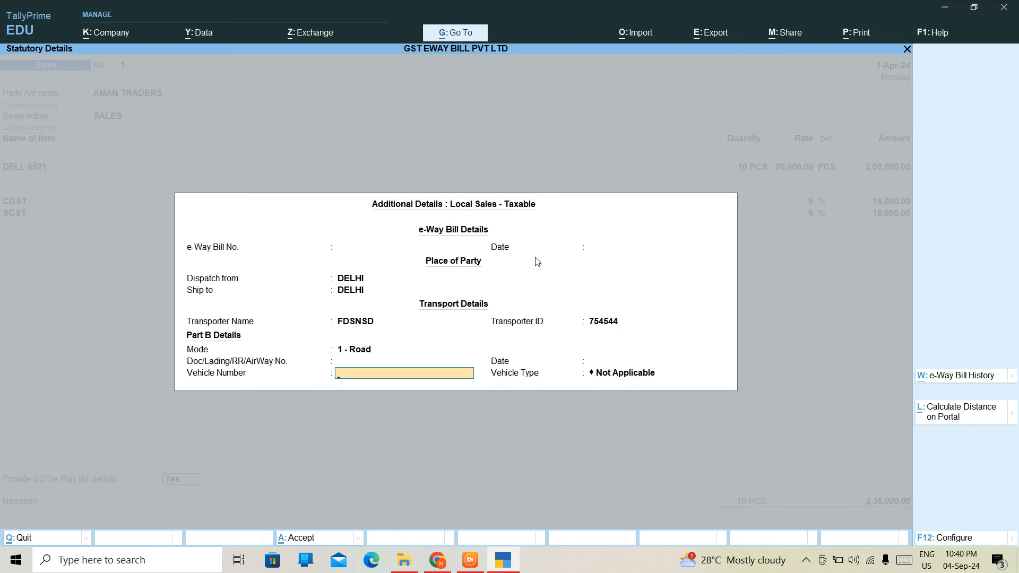
type("451245")
key("Return")
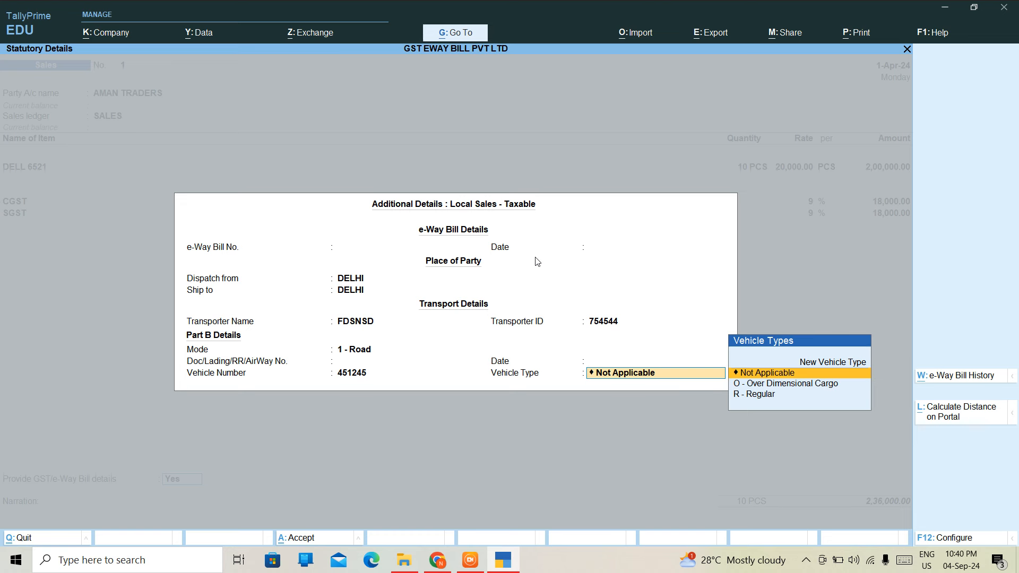
key("Down")
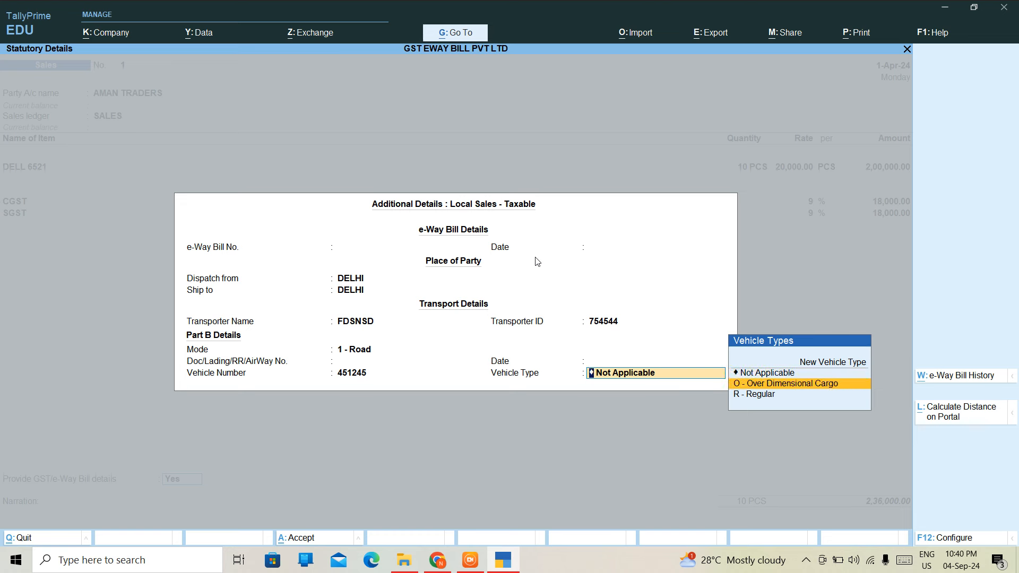
key("Down")
key("Up")
key("Up")
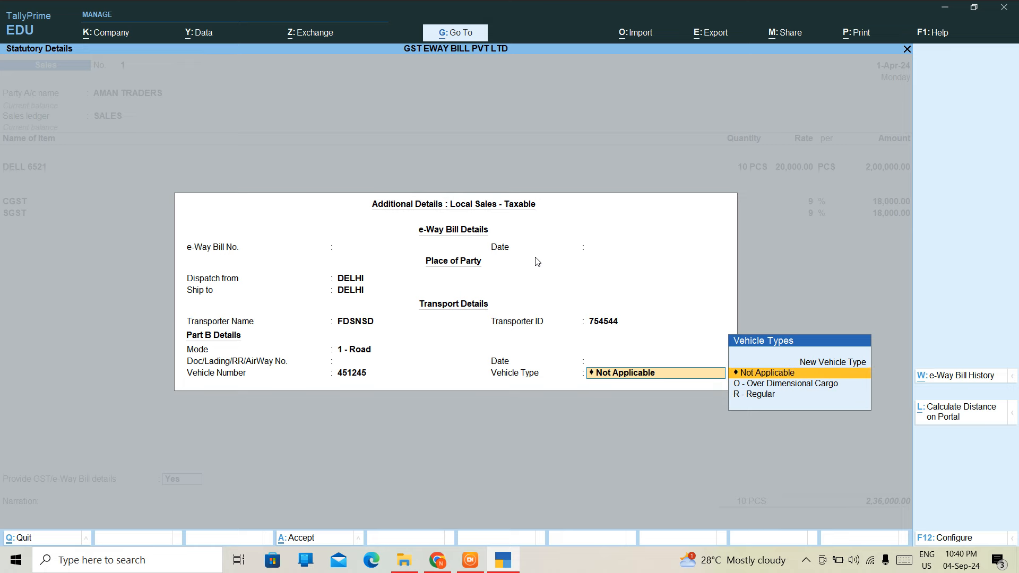
key("Return")
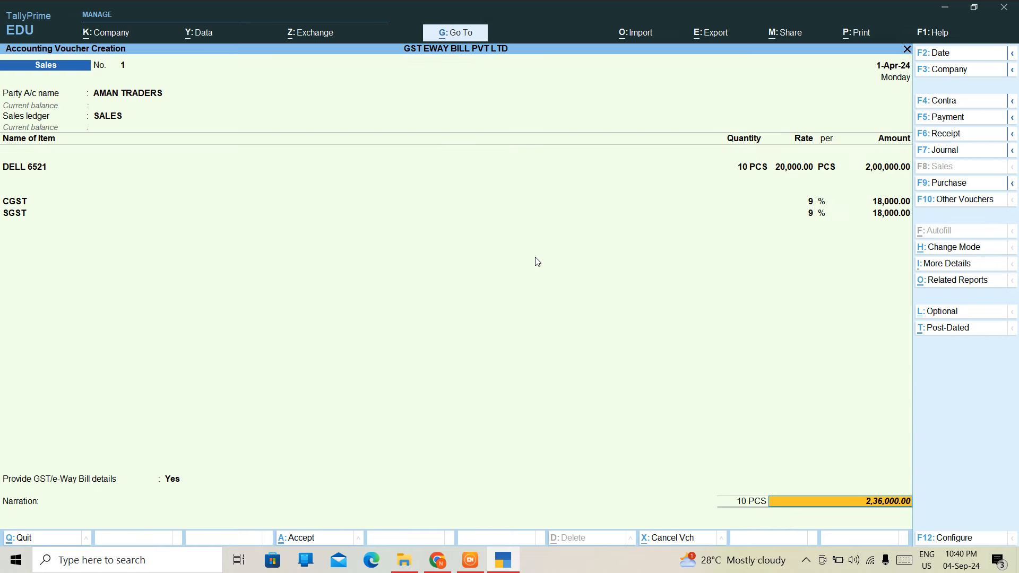
Accept the bill-wise New Ref 1 for the full amount and save the sales voucher without a narration
key("Return")
key("Return")
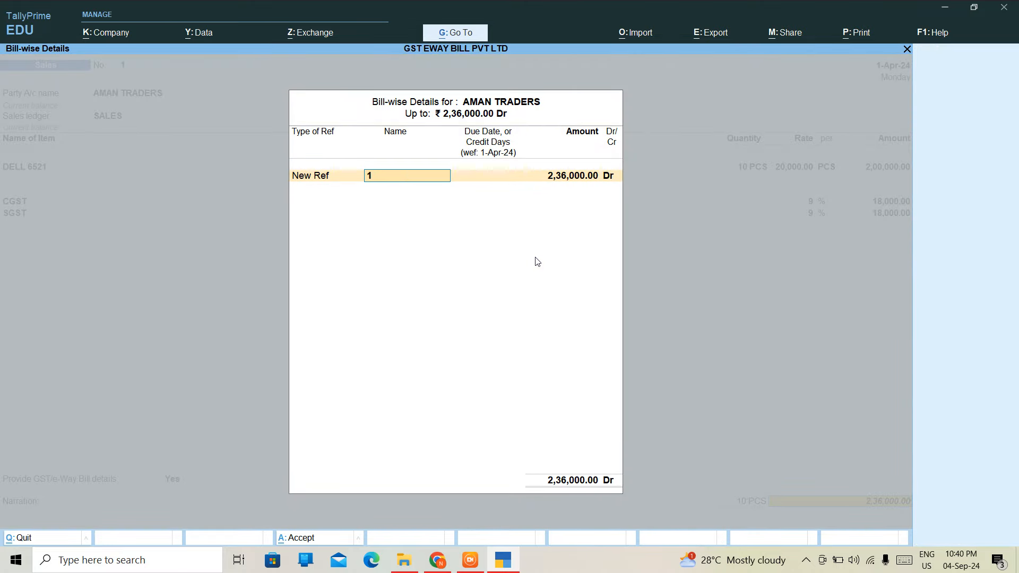
key("Return")
key("Return")
key("Return")
key("Return")
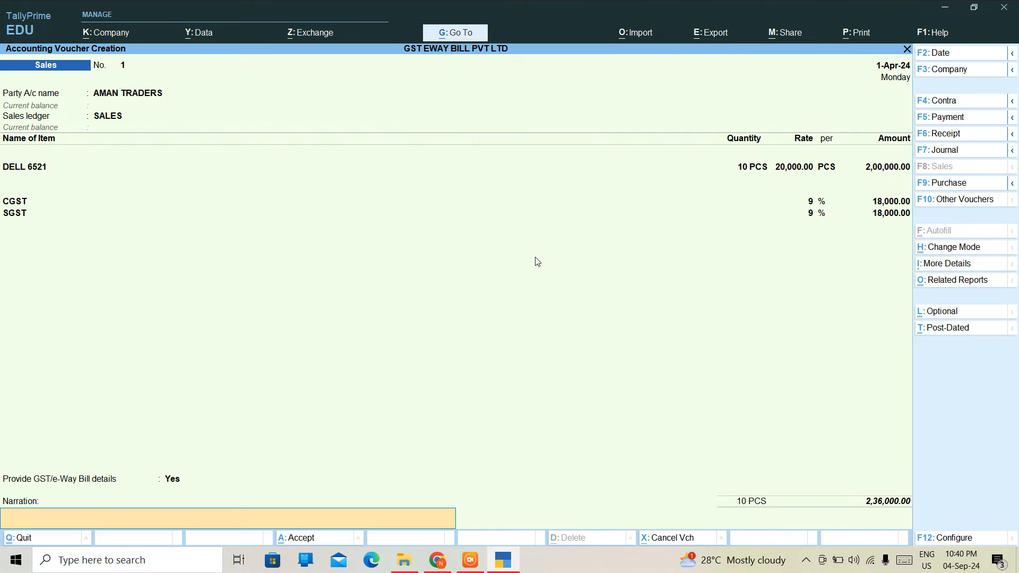
key("Return")
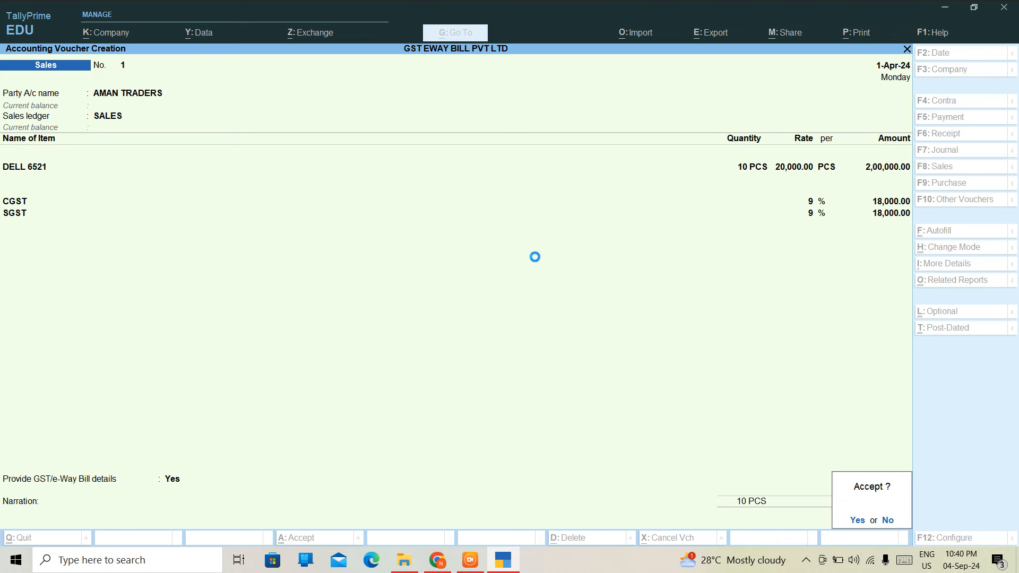
key("Return")
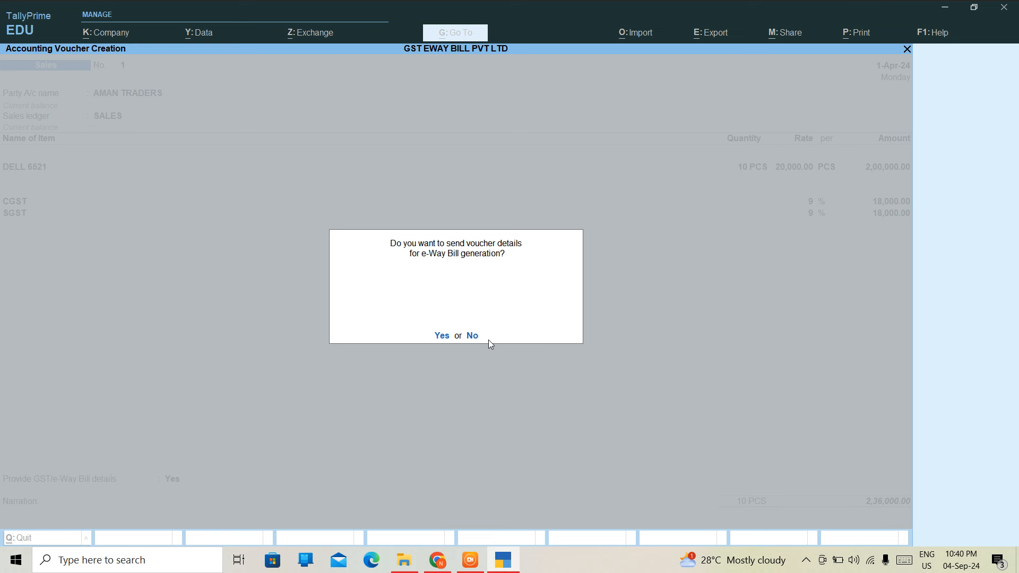
Decline sending the voucher details for e-Way Bill generation, dismiss the warning and leave voucher entry
key("n")
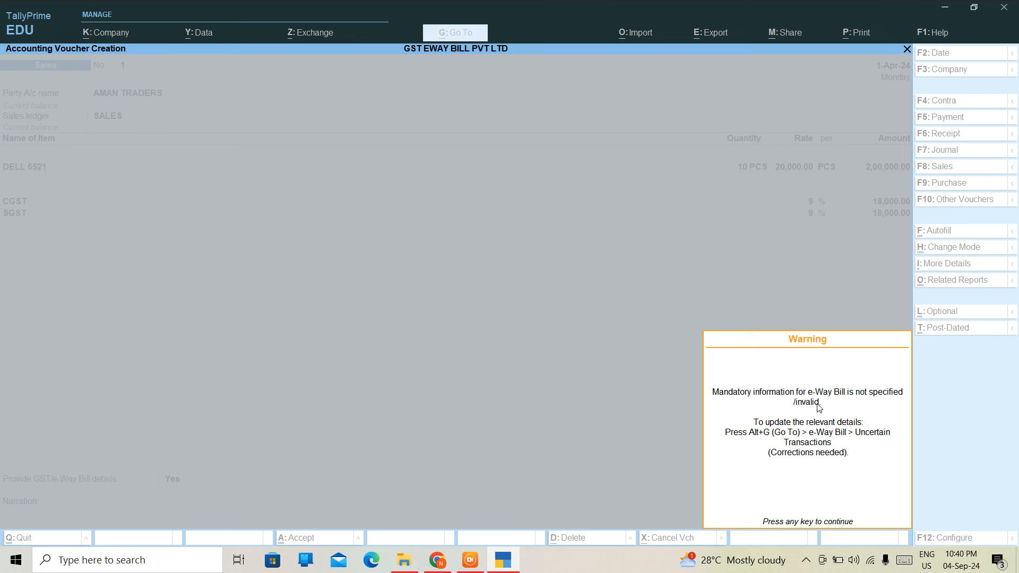
key("Return")
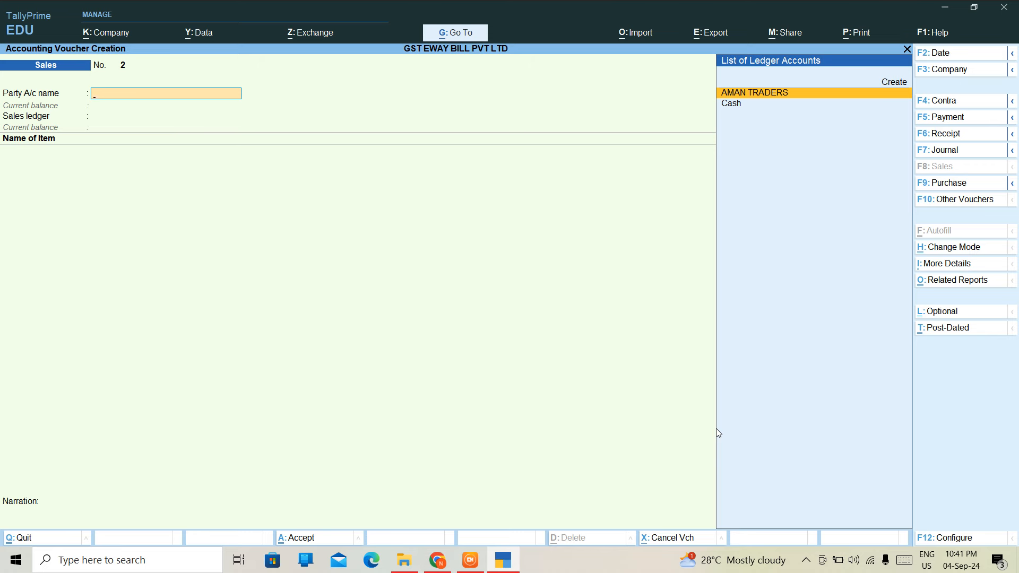
key("Escape")
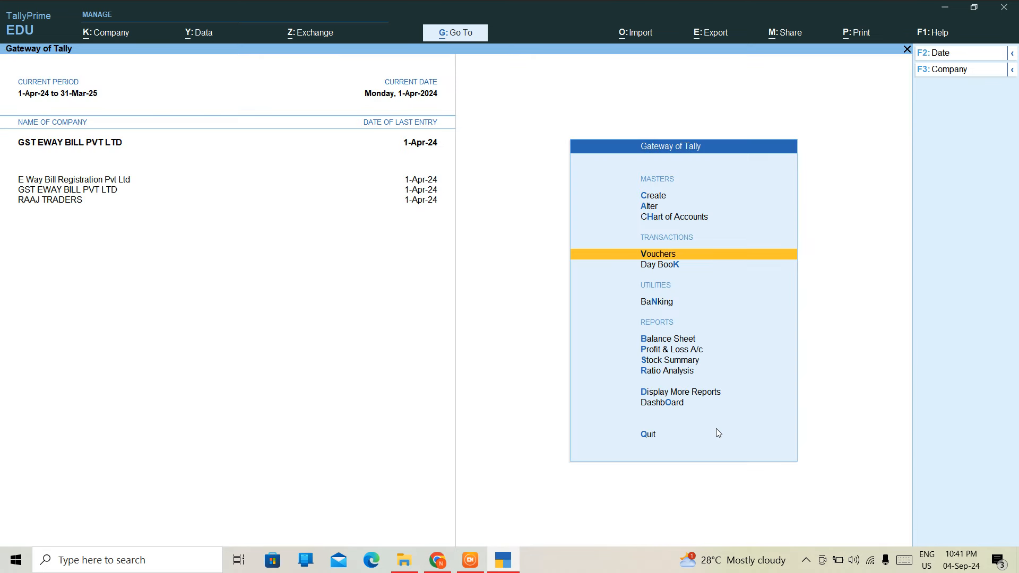
Review the receipt, sales and purchase vouchers in the Day Book and close it
key("Down")
key("Return")
key("Down")
key("Down")
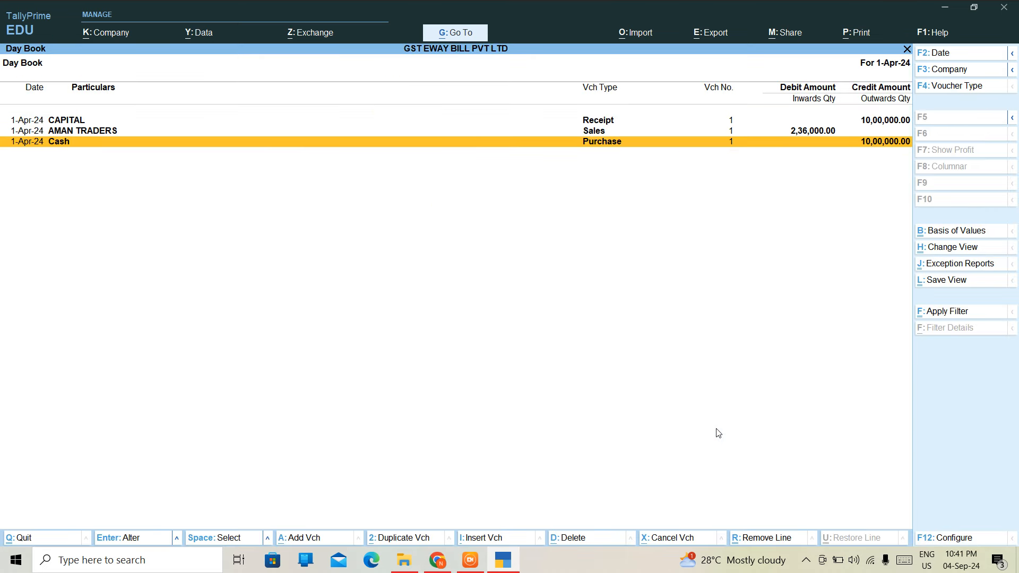
key("Up")
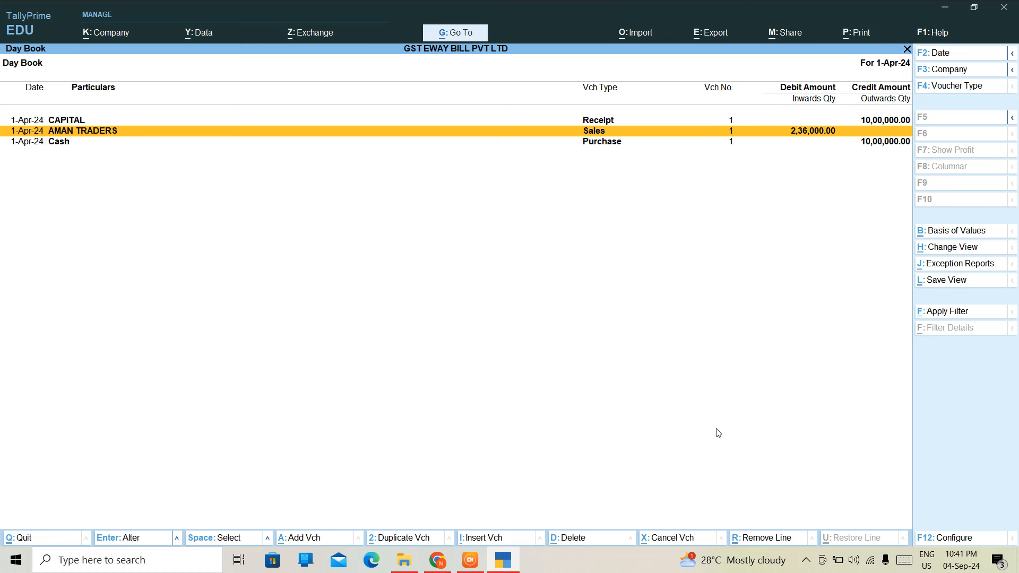
key("Escape")
Open the Account Books among the additional reports
key("Down")
key("Down")
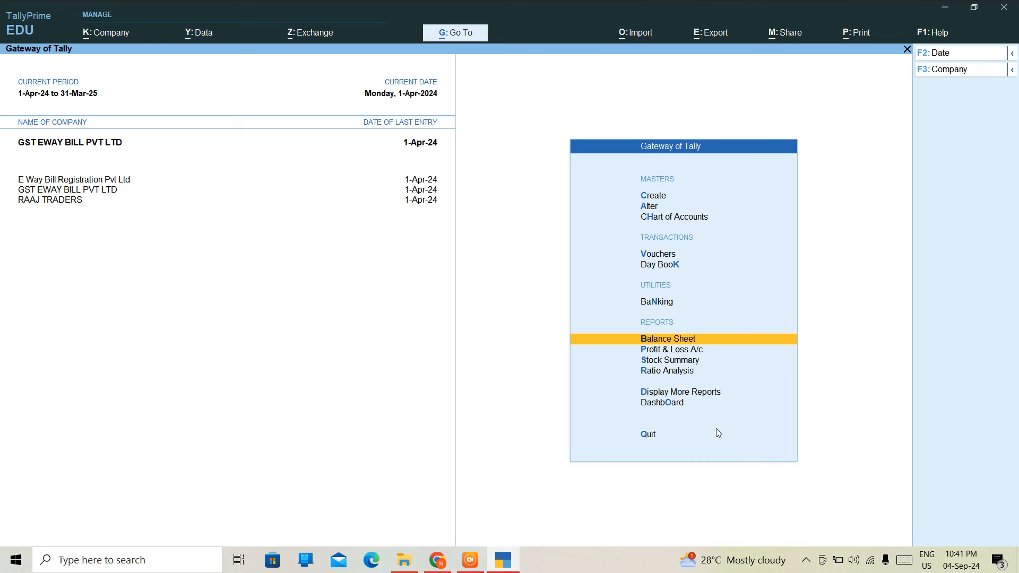
key("Down")
key("Down")
key("Down")
key("Down")
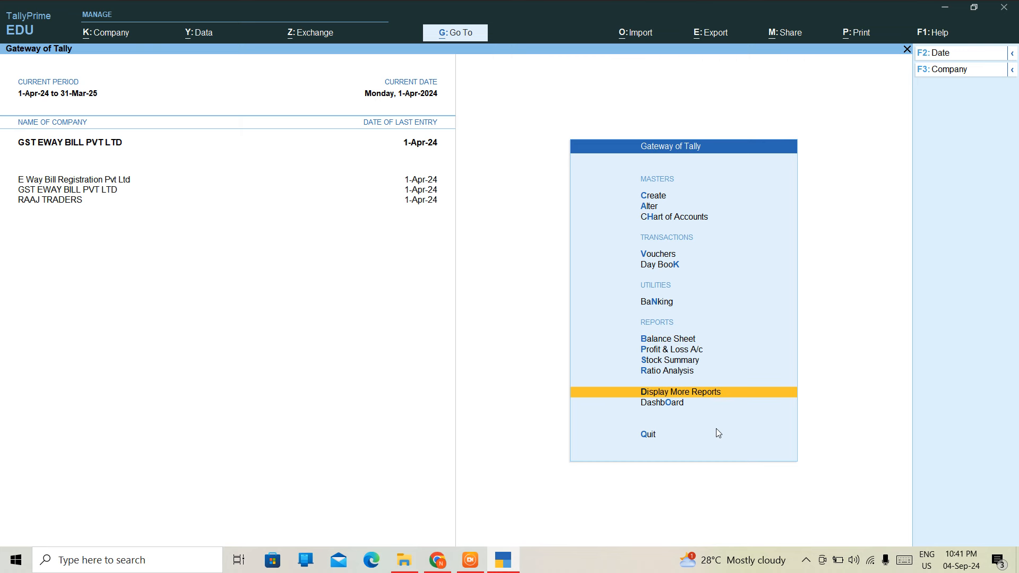
key("Return")
key("Down")
key("Down")
key("Down")
key("Down")
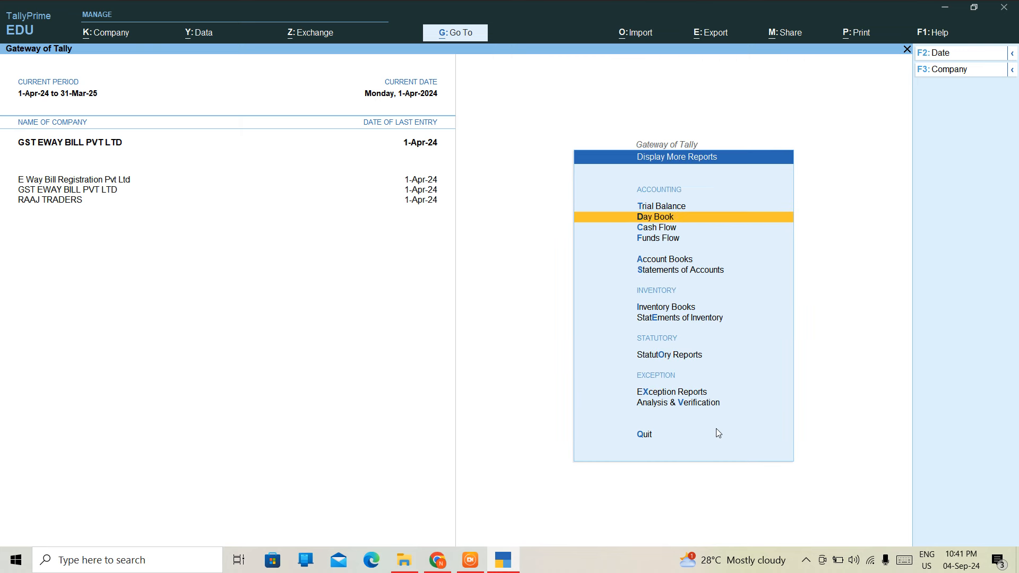
key("Return")
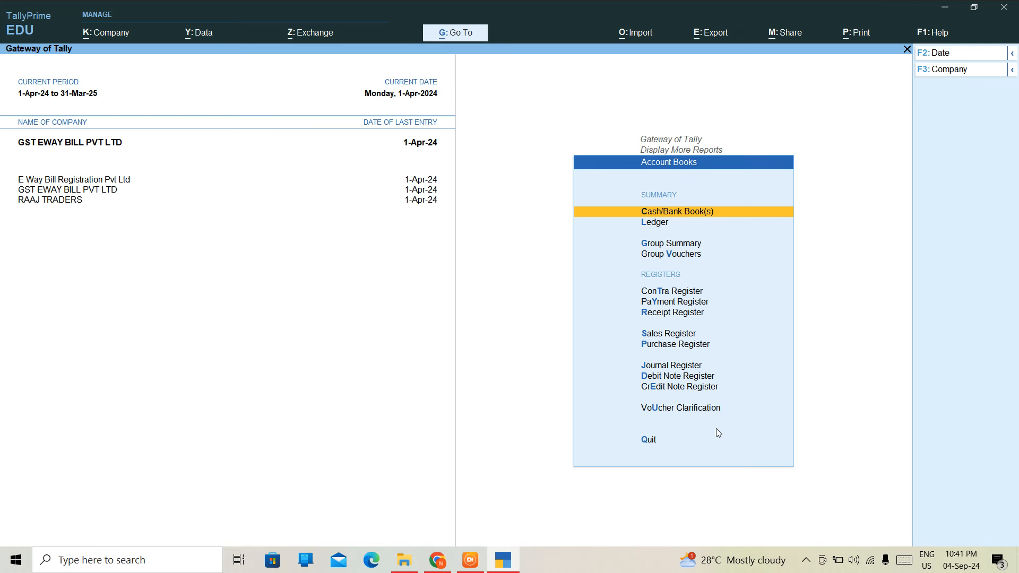
View the Group Summary of Duties & Taxes, checking the CGST and SGST closing balances, and close it
key("Down")
key("Down")
key("Return")
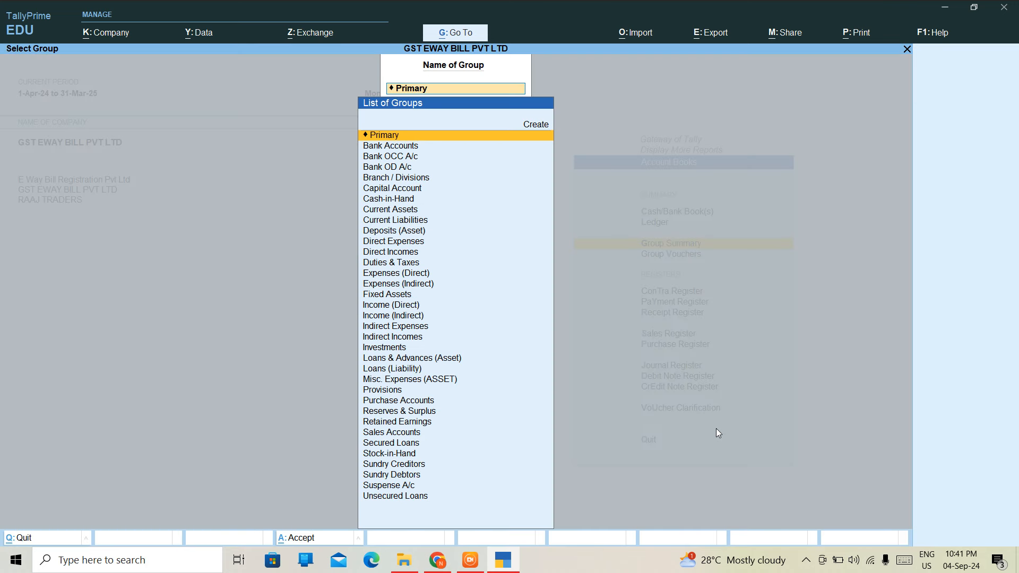
type("DU")
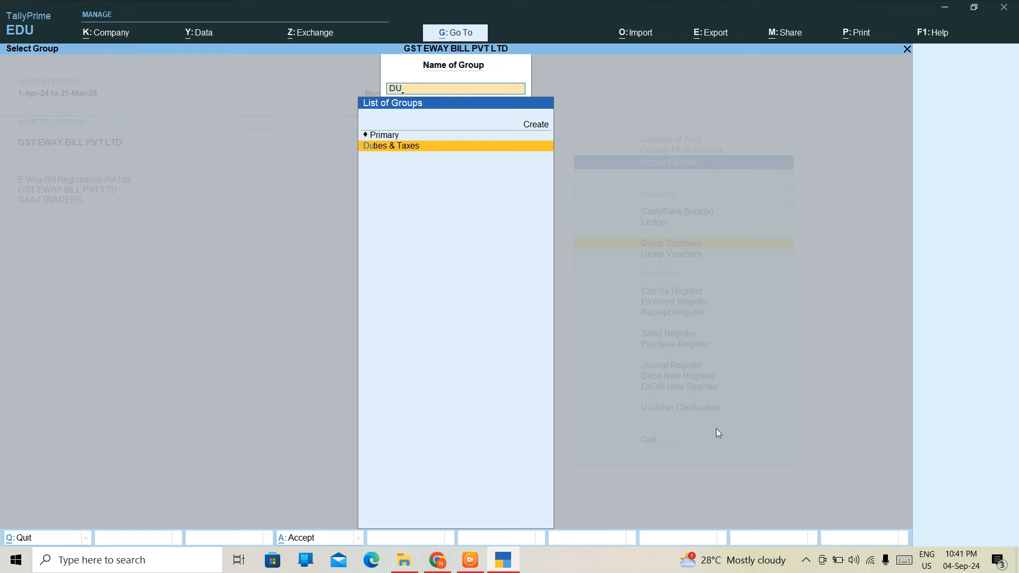
key("Return")
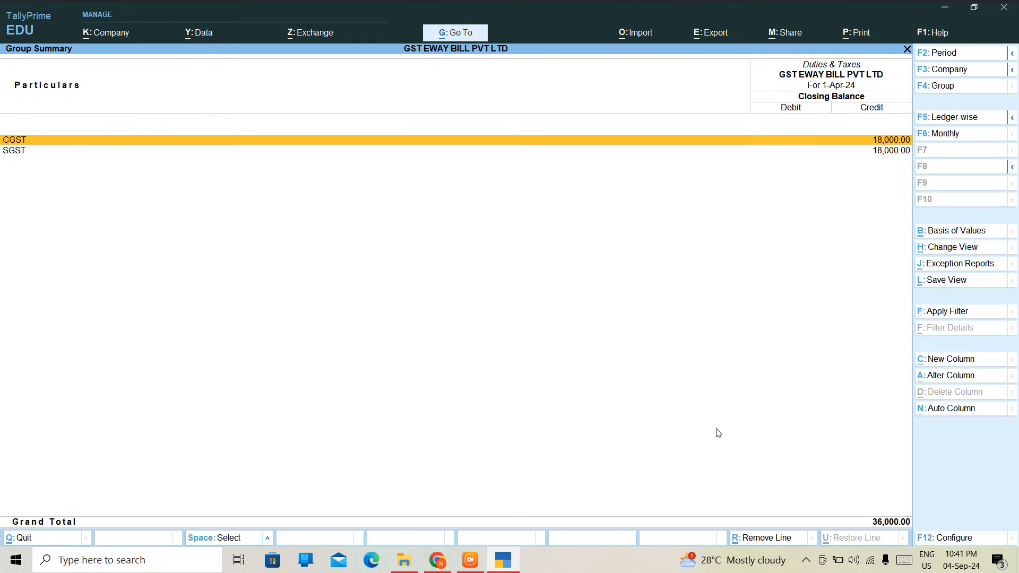
key("Down")
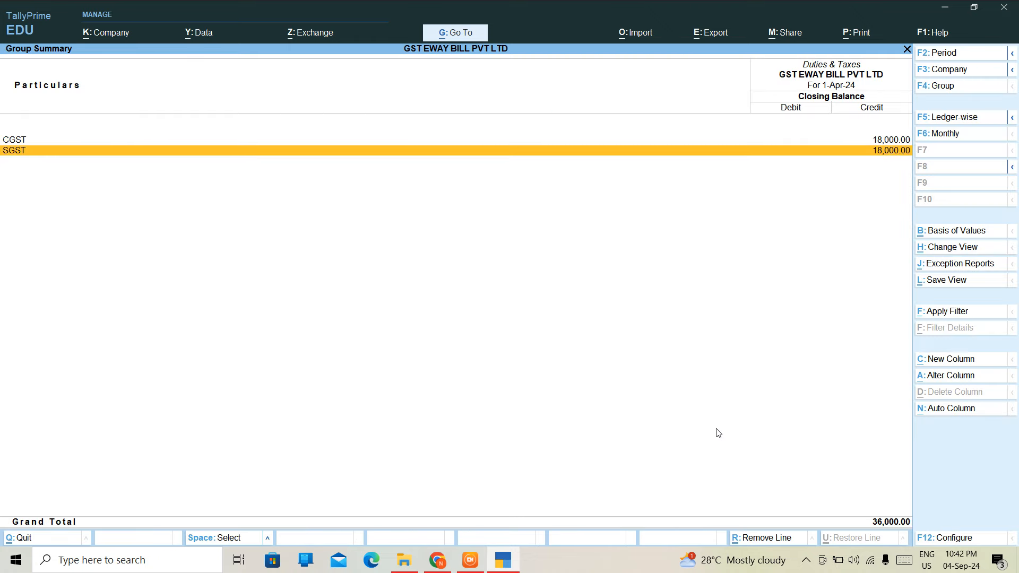
key("Escape")
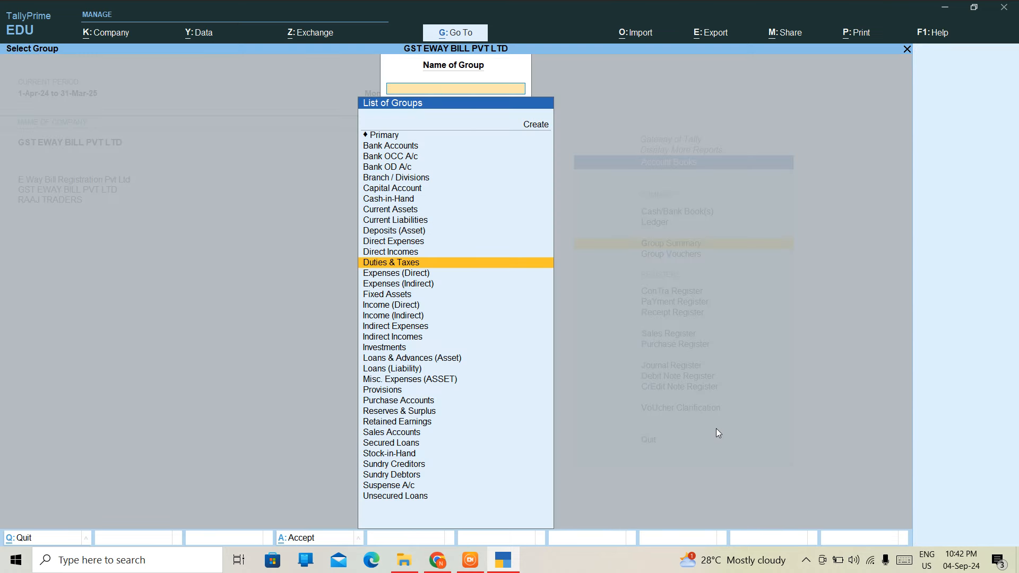
View the Cash-in-Hand summary from the Cash/Bank Books and return to the additional reports
key("Escape")
key("Up")
key("Up")
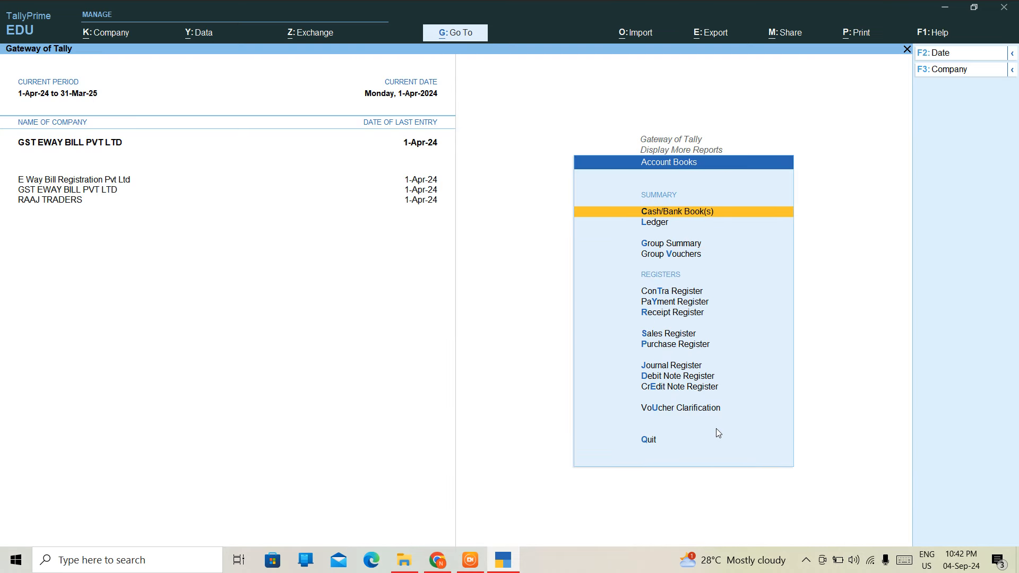
key("Return")
key("Return")
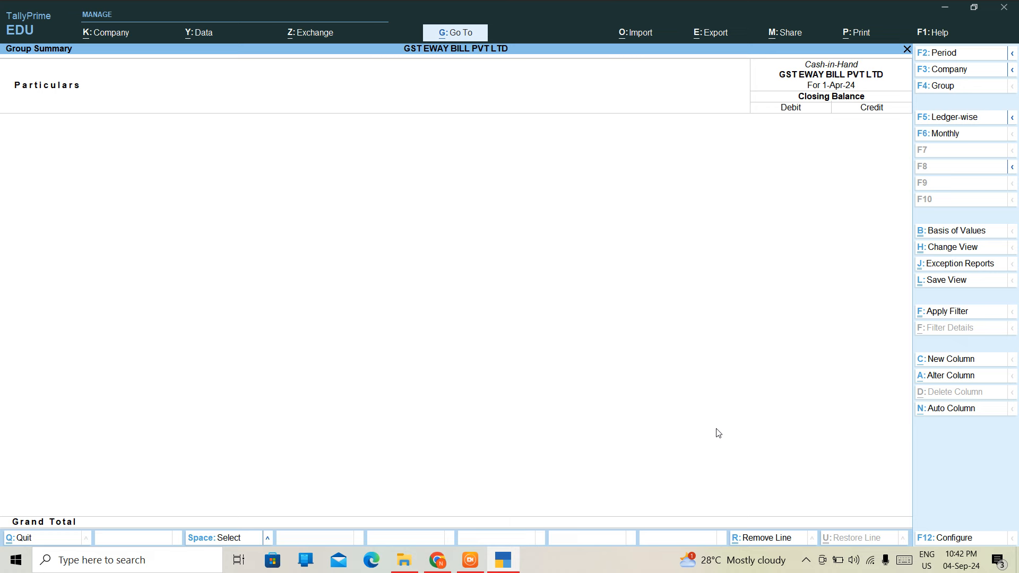
key("Escape")
key("Escape")
key("Escape")
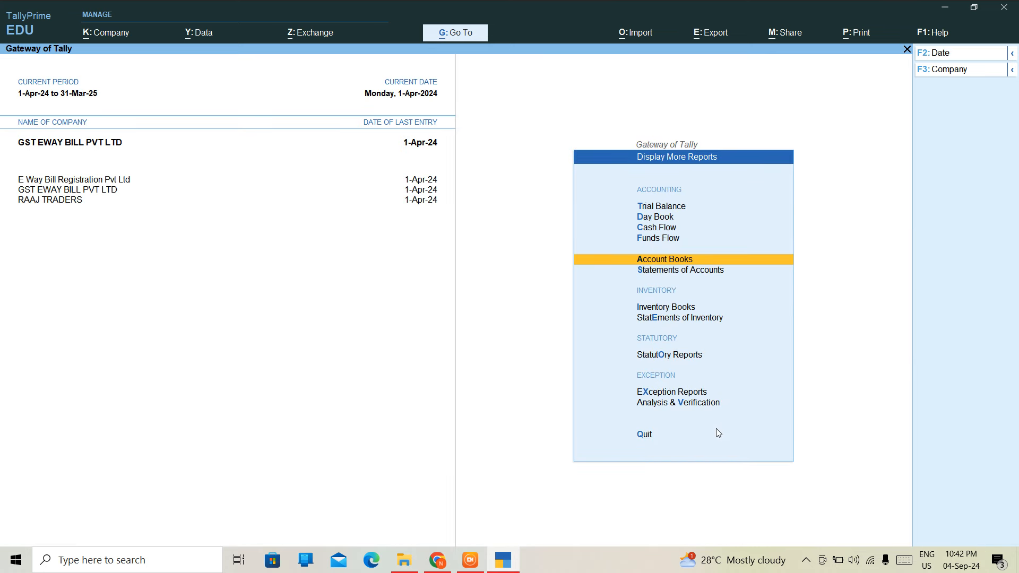
Browse the GST Reports among the statutory reports and return to the additional reports
key("Down")
key("Down")
key("Down")
key("Down")
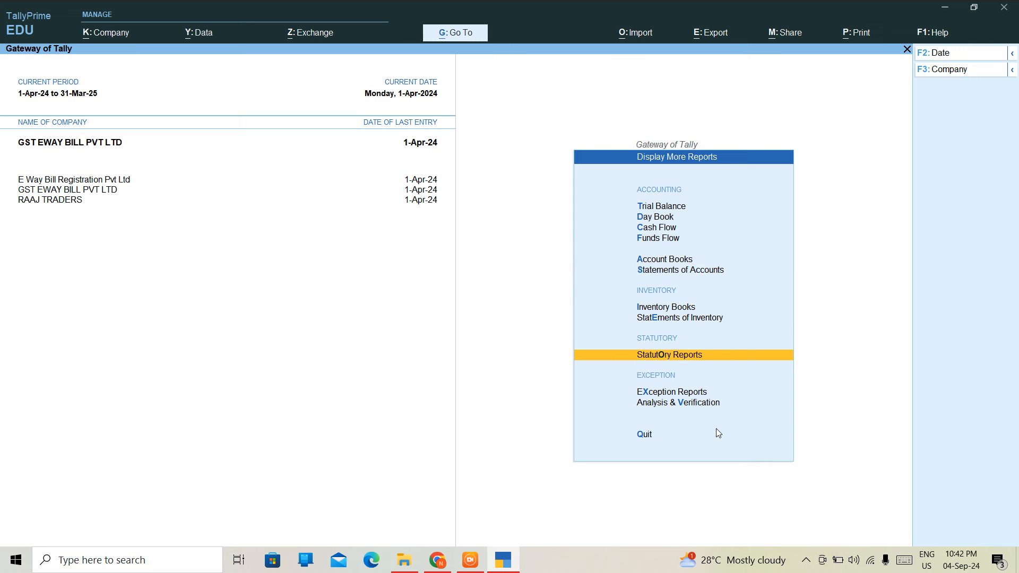
key("Return")
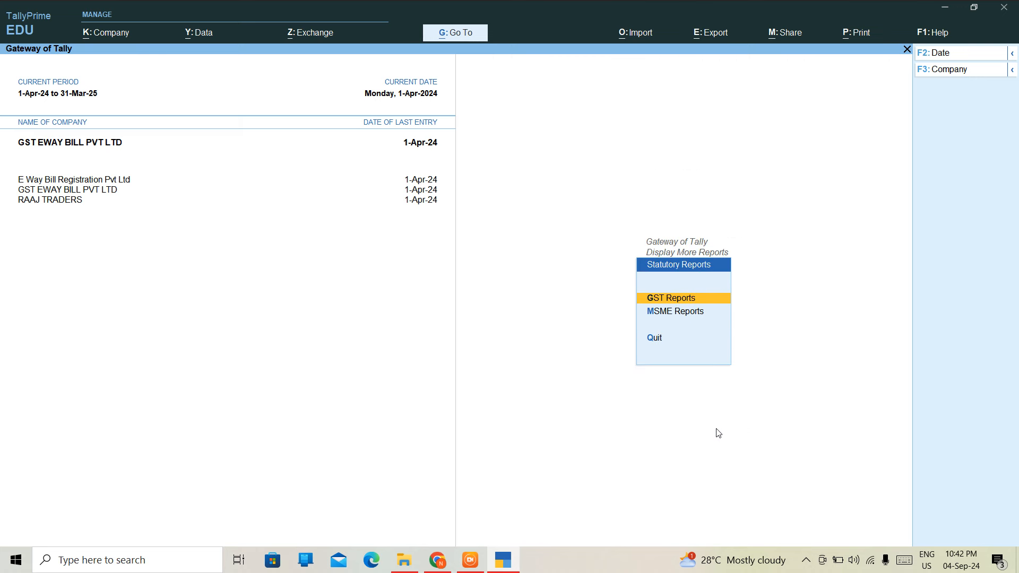
key("Return")
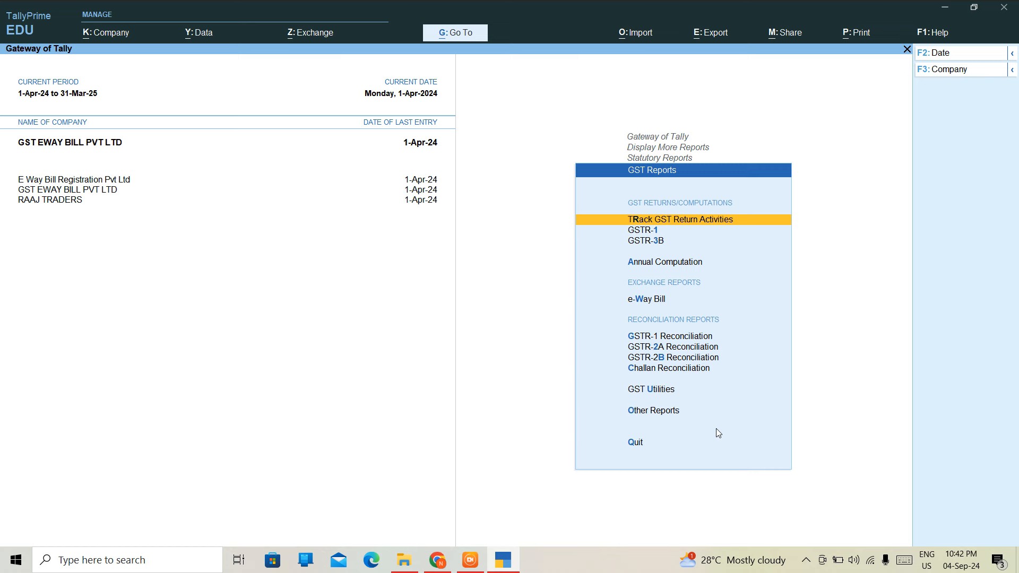
key("Down")
key("Down")
key("Down")
key("Escape")
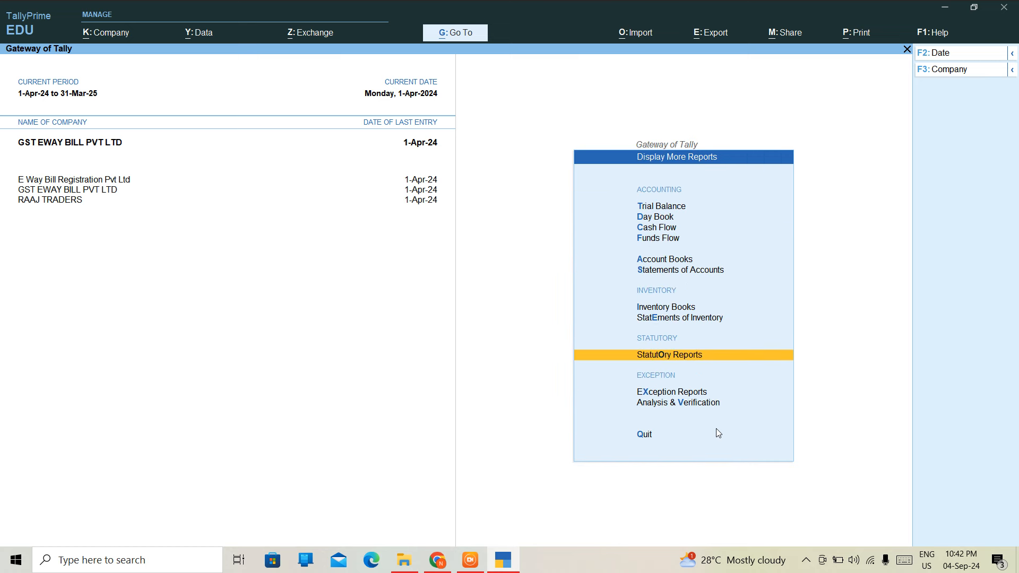
Open the uncertain transactions of the e-Way Bill report from the statutory GST reports
key("Return")
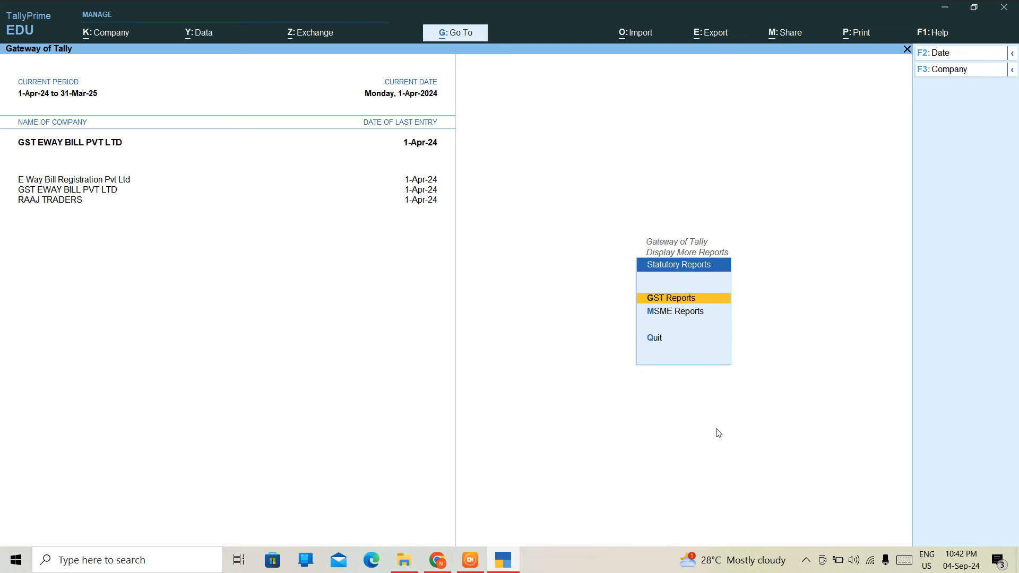
key("Return")
key("Down")
key("Down")
key("Down")
key("Down")
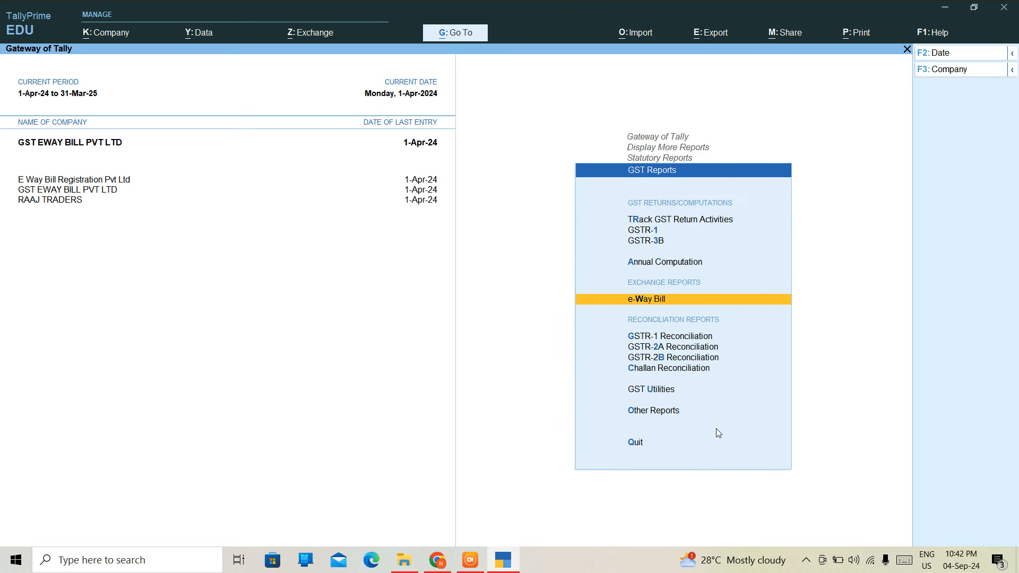
key("Return")
key("Return")
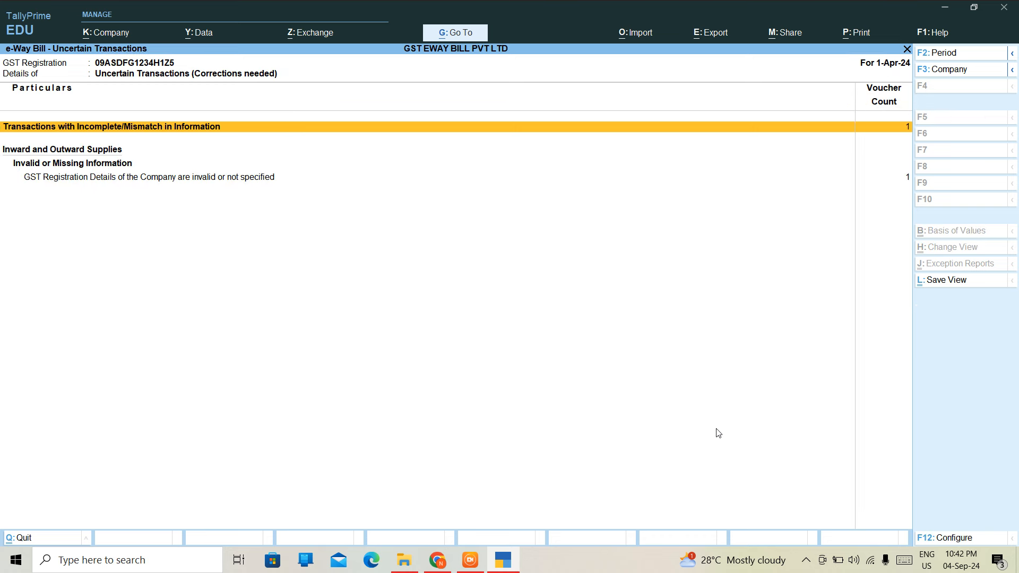
Examine the exception on the voucher with incomplete or mismatched information and return to the GST reports
key("Return")
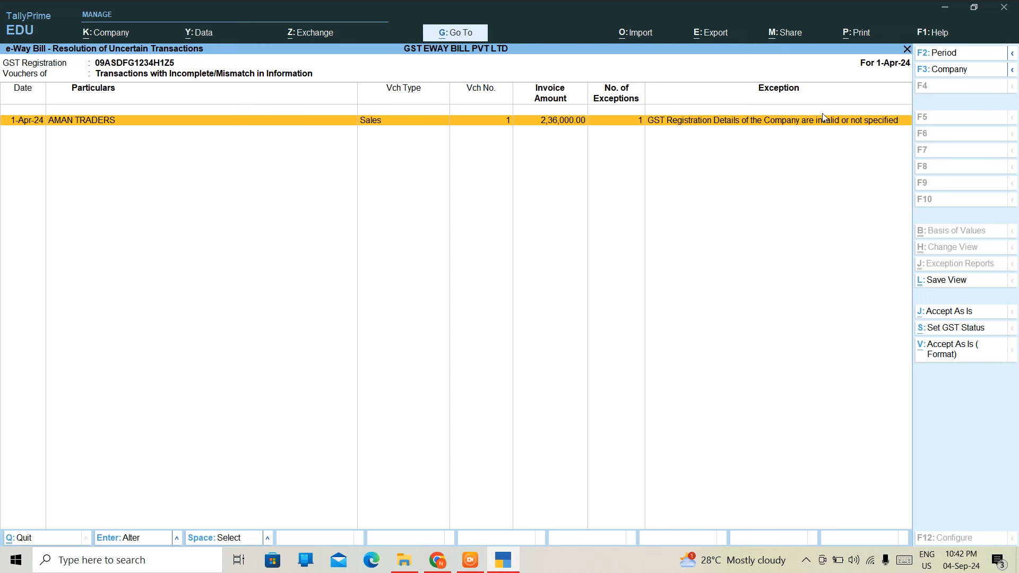
key("Escape")
key("Escape")
key("Escape")
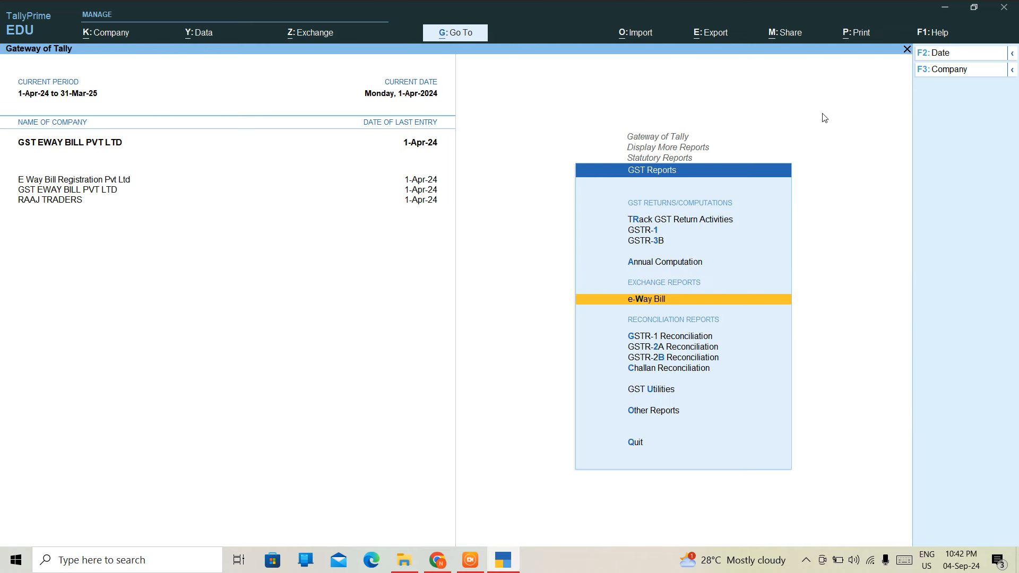